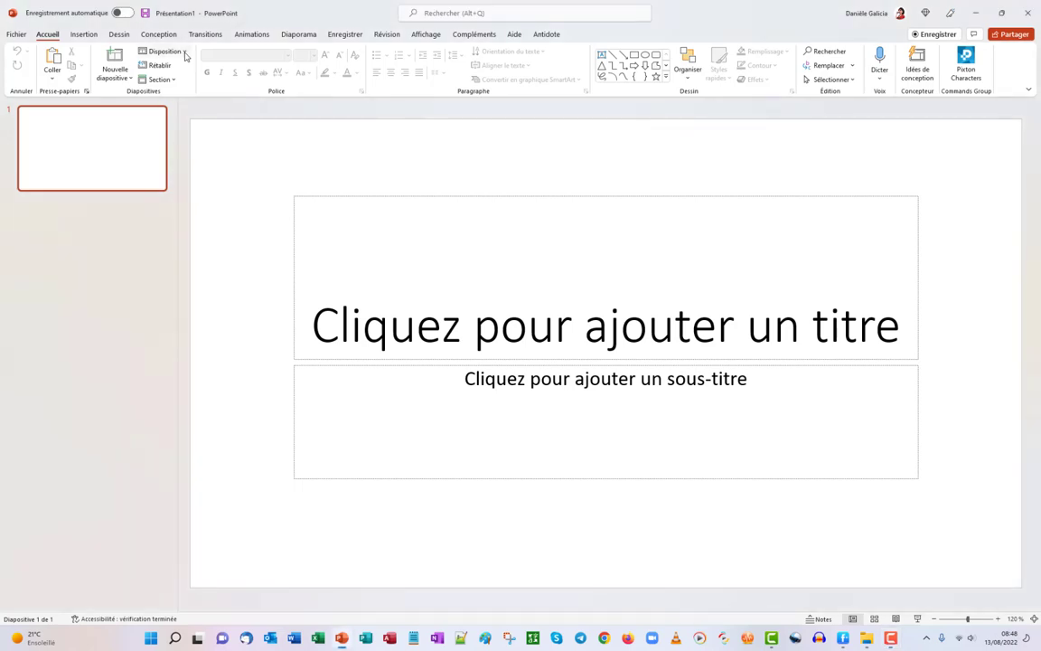
- Switch slide 1 to the blank Vide layout
left_click(185, 53)
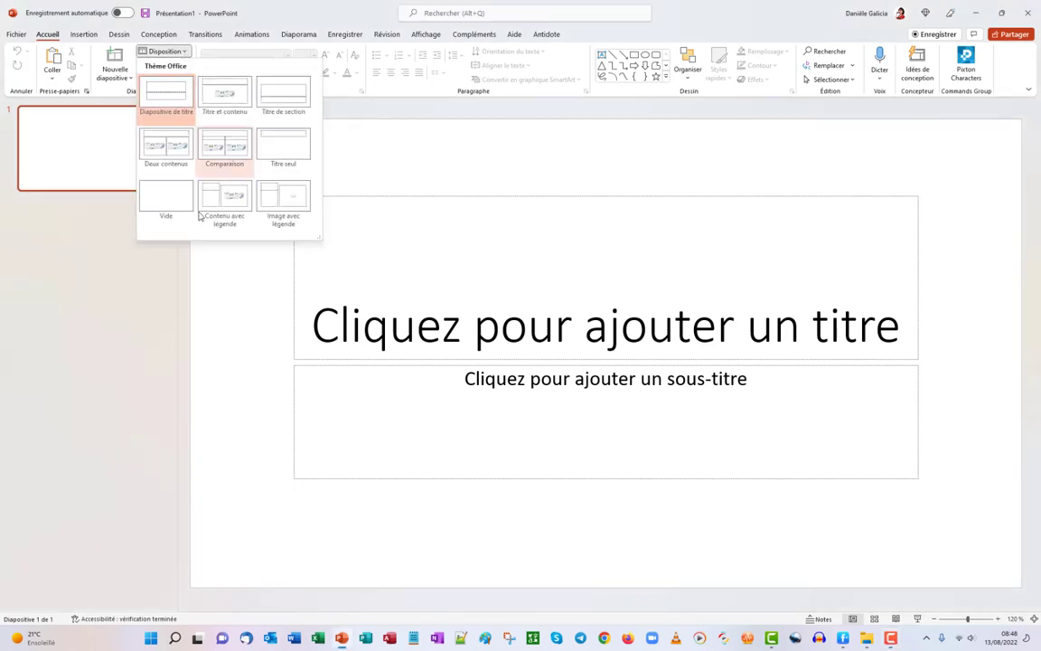
left_click(157, 200)
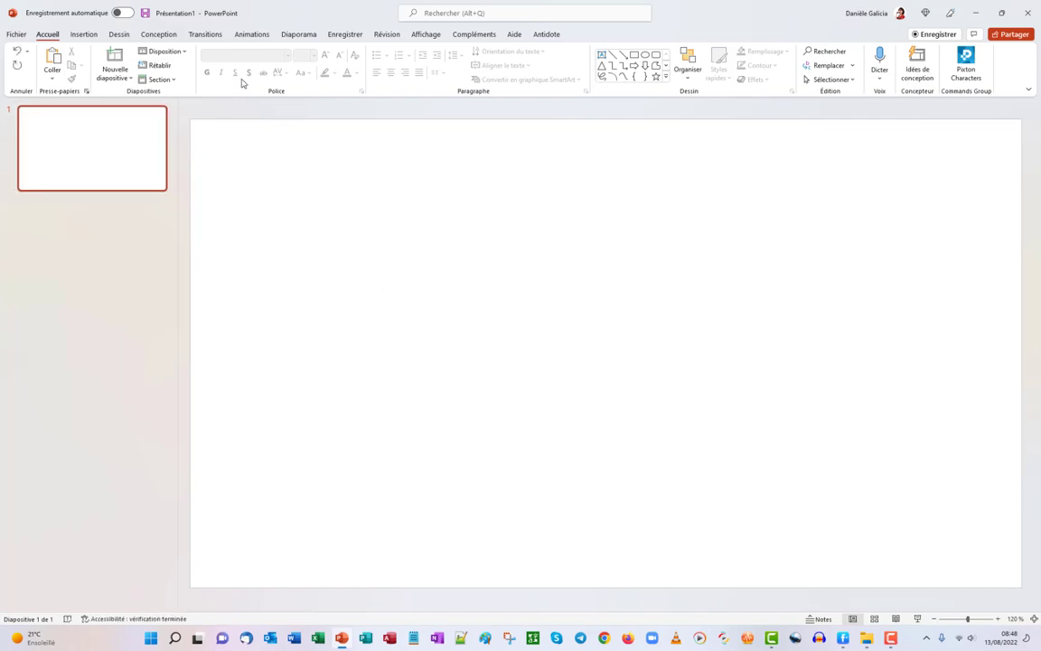
- Fill the slide background with a picture or texture, giving a beige woven texture
left_click(157, 37)
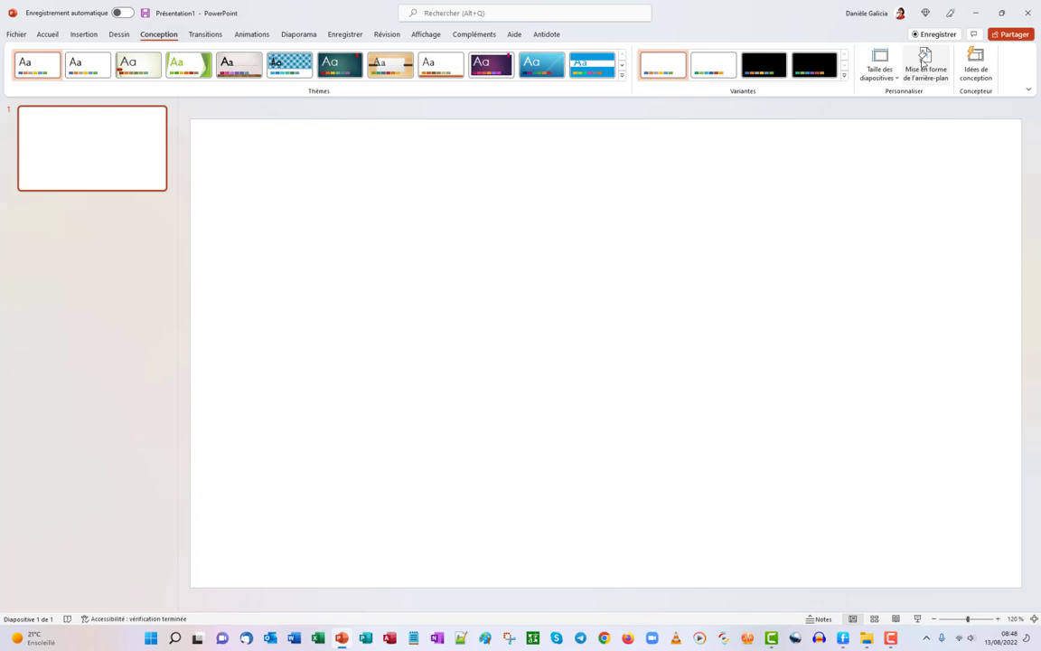
left_click(923, 57)
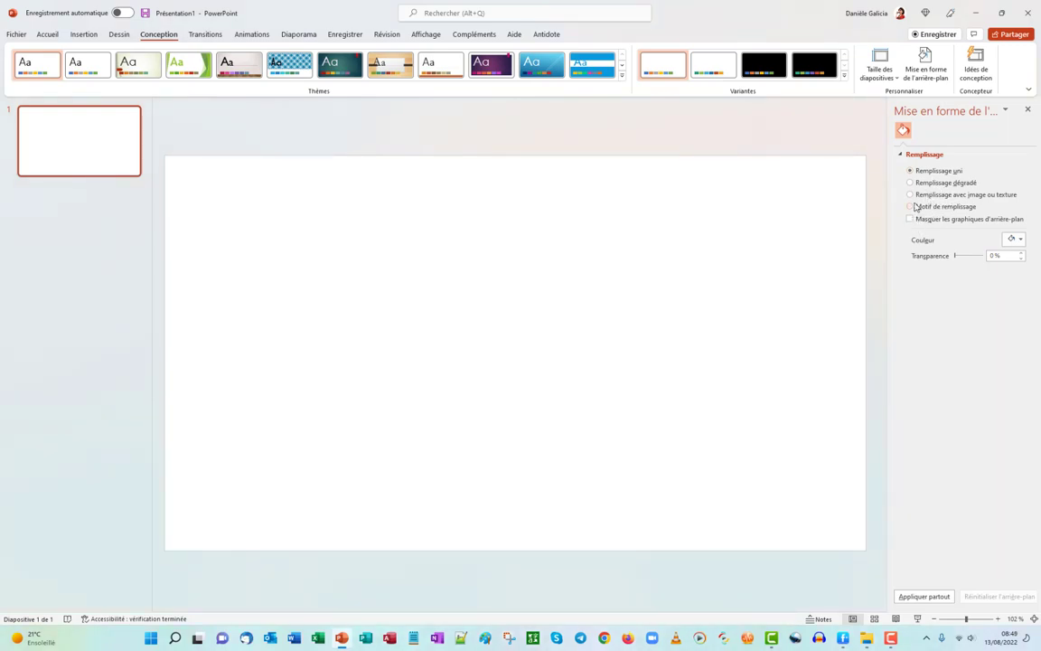
left_click(911, 196)
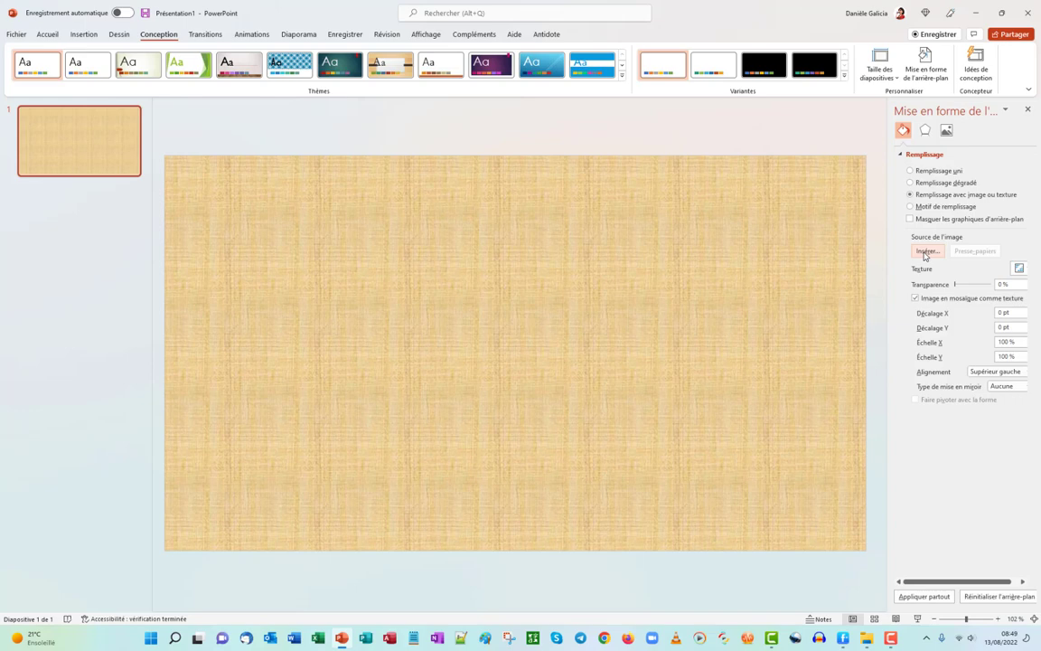
- Open Images de photothèque to choose a picture for the background fill
left_click(924, 254)
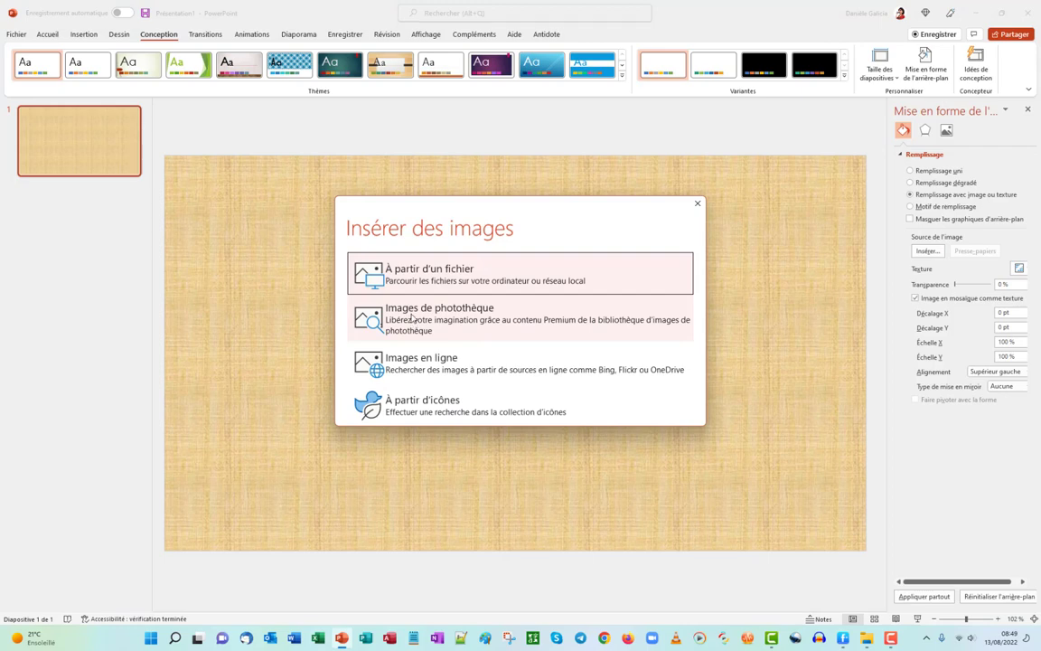
left_click(411, 318)
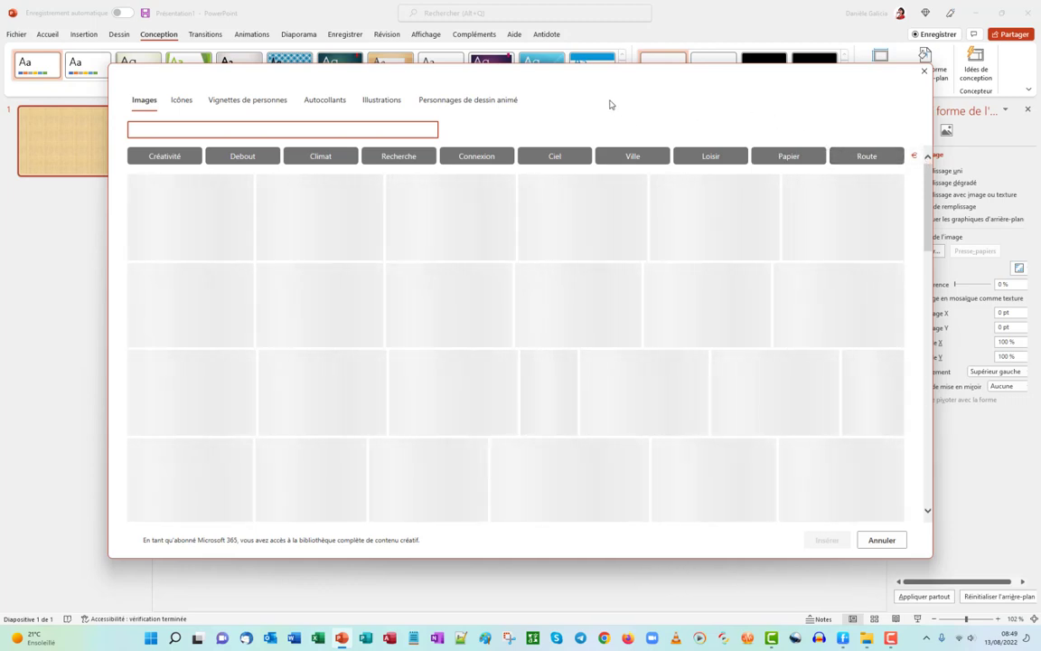
- Browse the stock image categories to the Coucher de soleil sunset photos
left_click(163, 156)
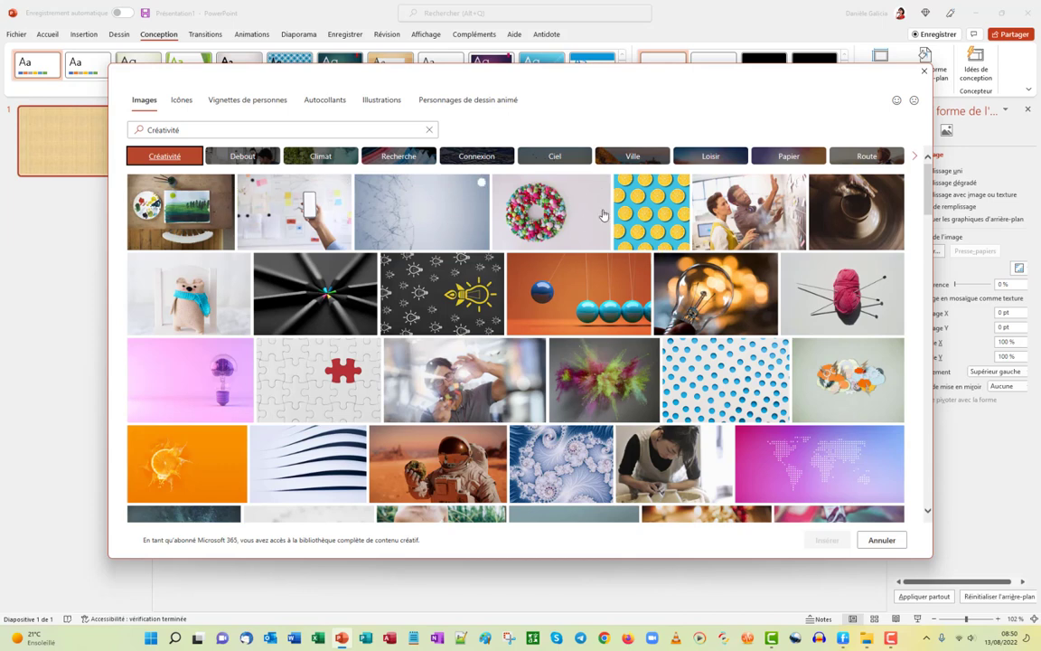
left_click(914, 160)
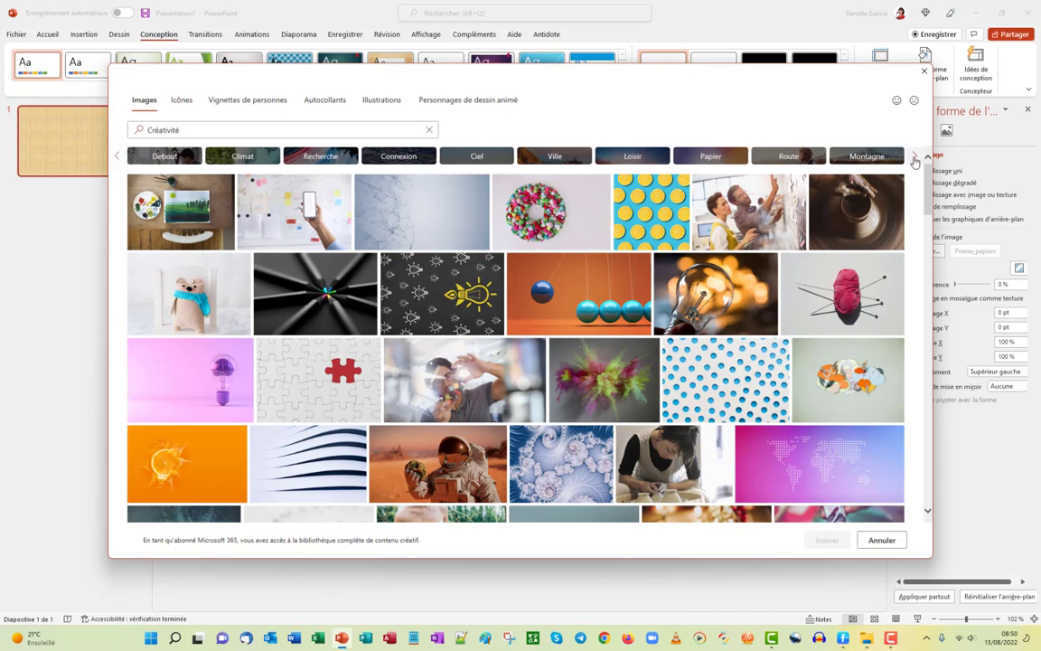
left_click(914, 159)
left_click(915, 159)
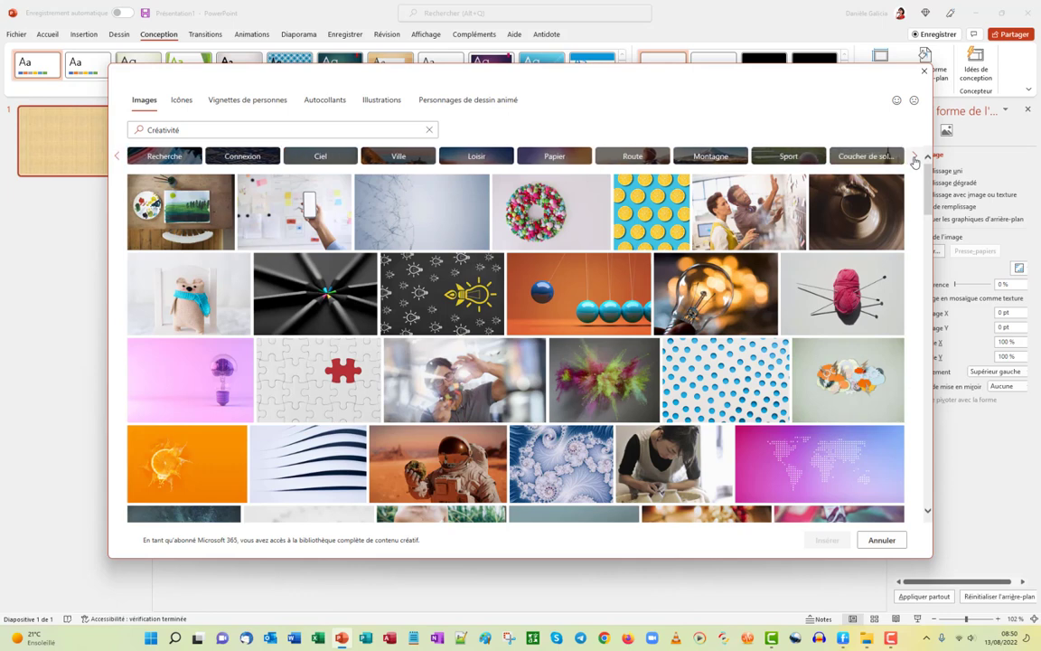
left_click(851, 159)
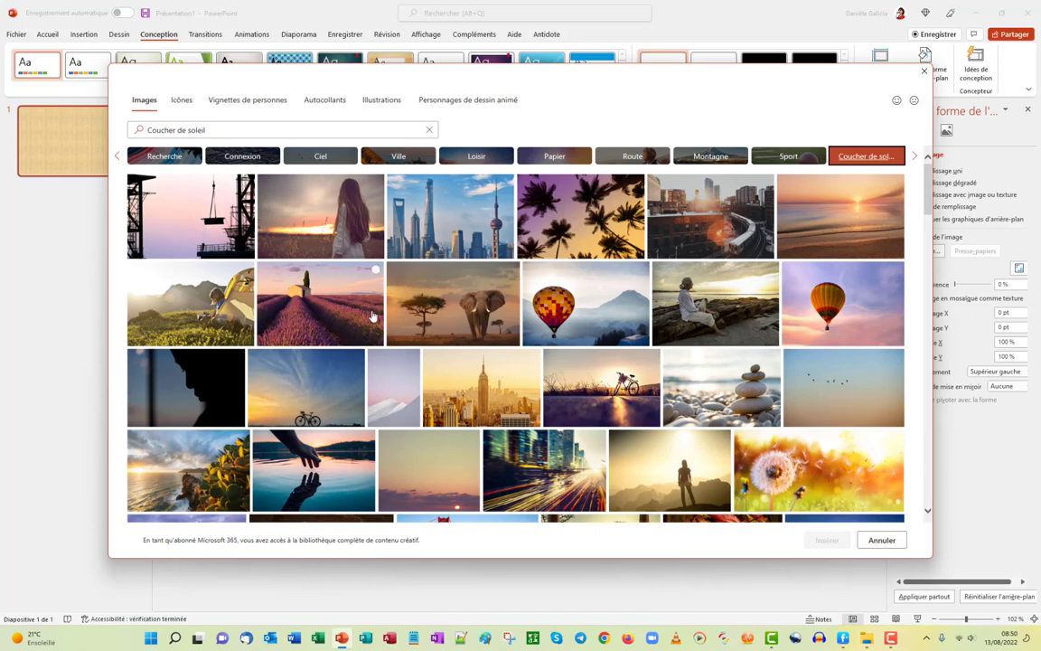
- Insert the woman silhouette sunset photo as the slide background
scroll(379, 316, "down", 2)
scroll(379, 316, "down", 3)
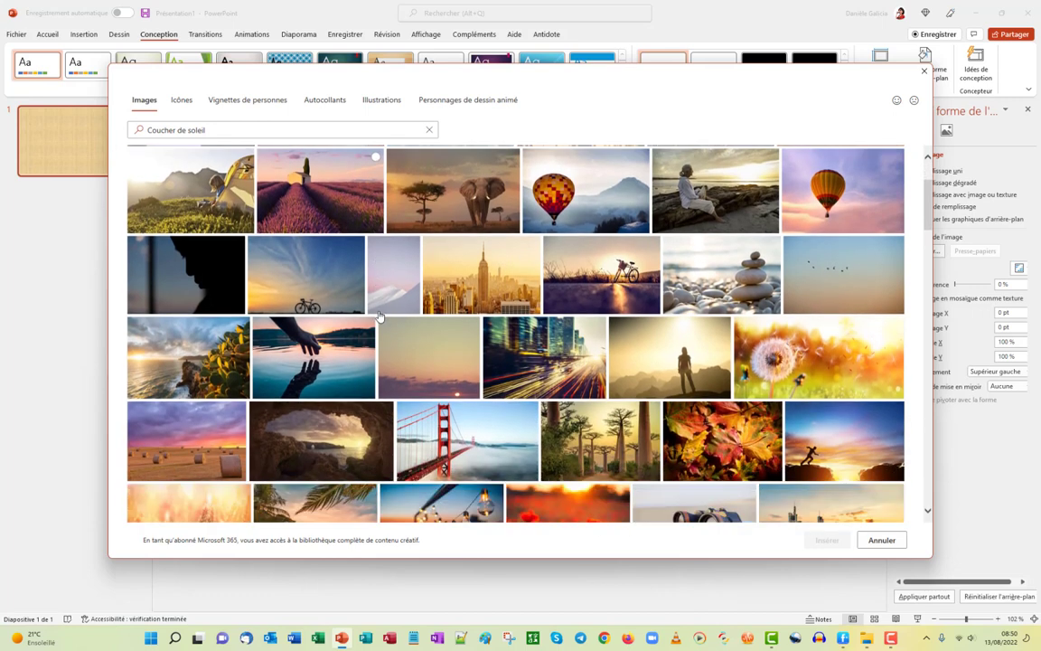
scroll(379, 316, "down", 3)
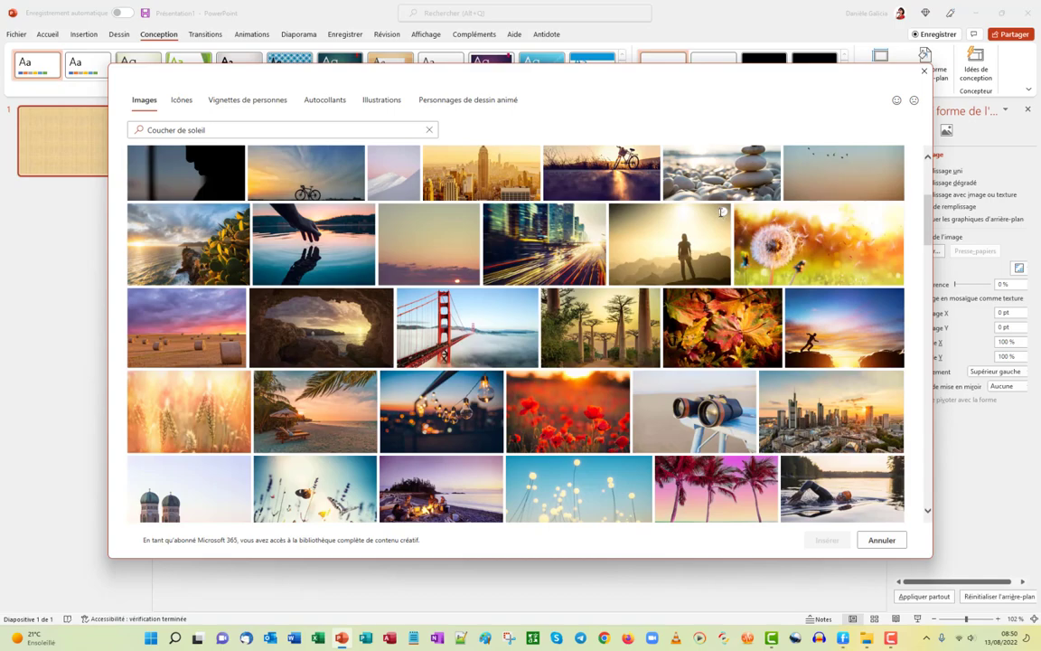
scroll(570, 289, "down", 8)
scroll(557, 342, "down", 8)
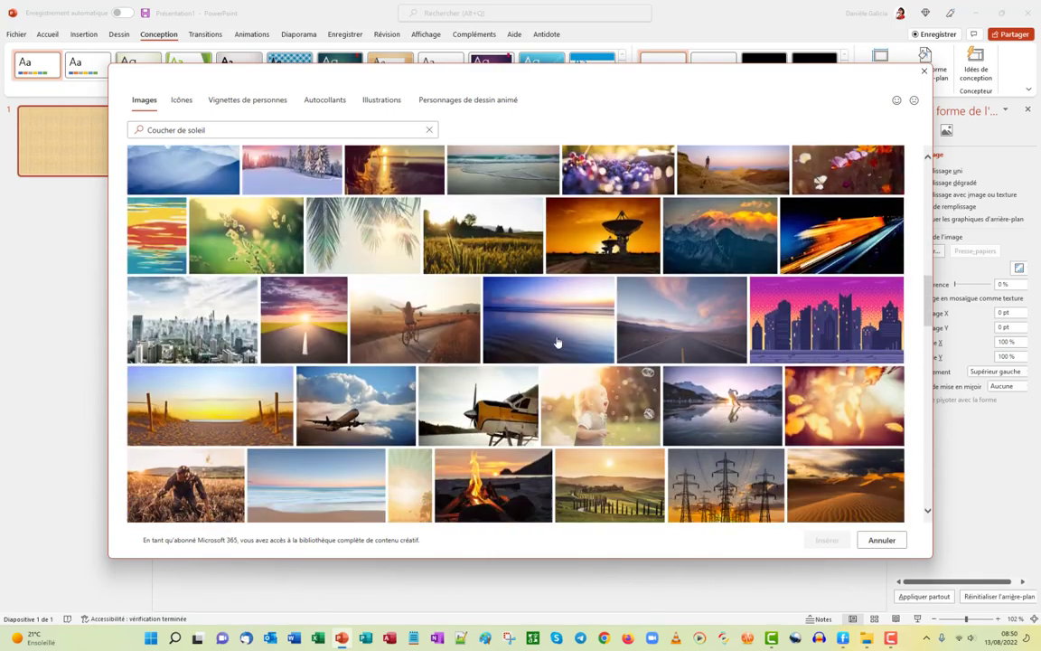
scroll(557, 342, "down", 8)
scroll(557, 342, "down", 6)
scroll(560, 343, "up", 2)
scroll(578, 362, "up", 8)
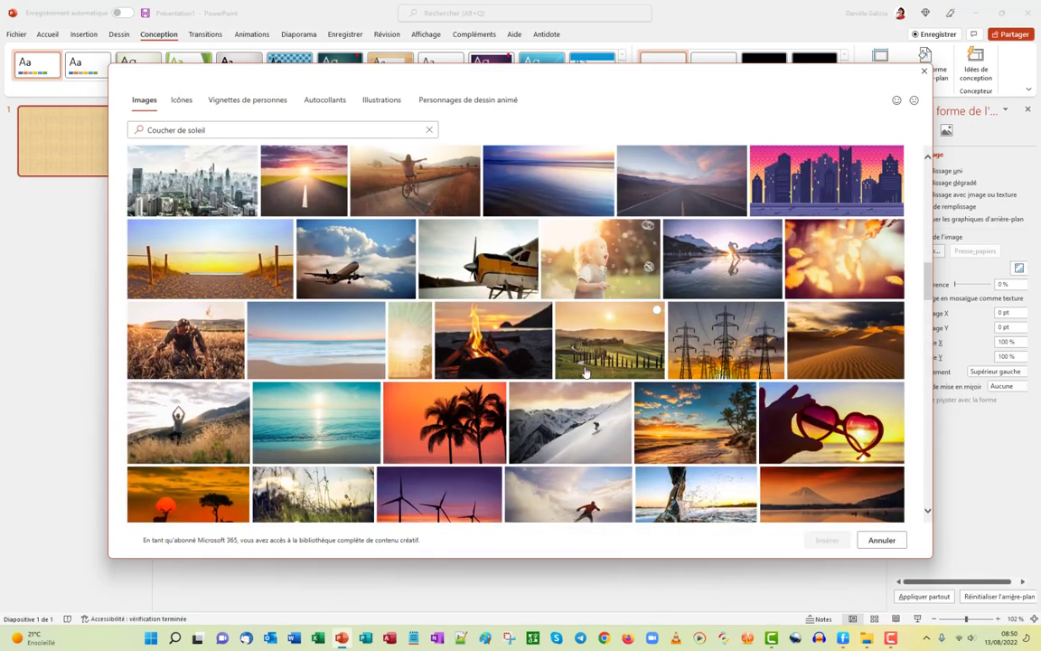
scroll(585, 371, "up", 1)
scroll(585, 371, "up", 7)
scroll(588, 362, "up", 7)
scroll(596, 343, "up", 7)
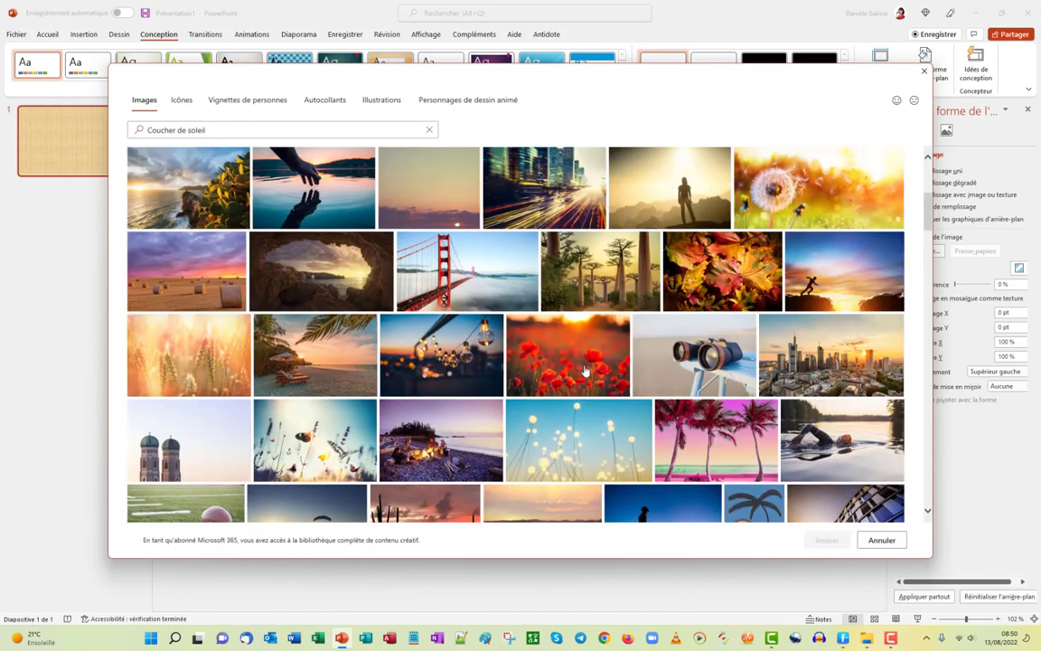
left_click(723, 155)
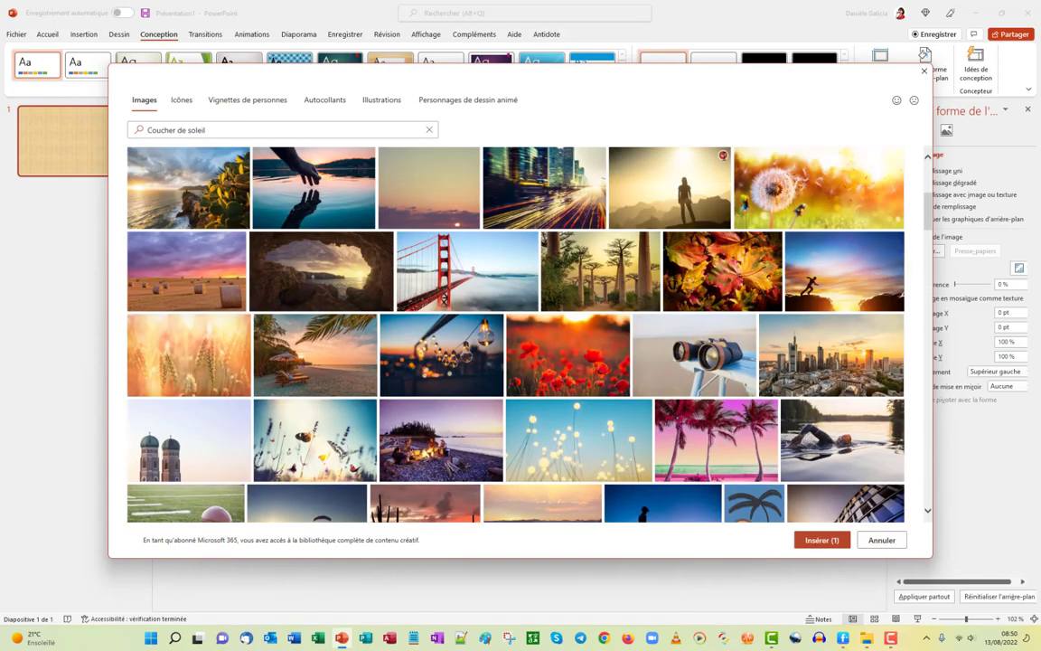
left_click(822, 541)
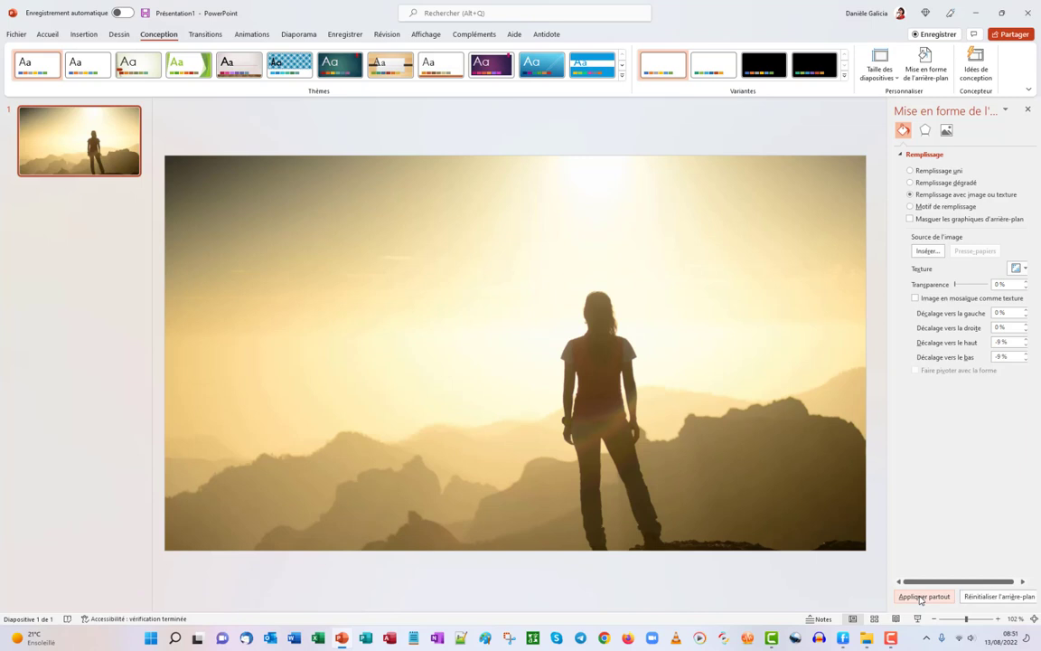
- Apply the sunset silhouette background to all slides and open the Insertion > Images menu
left_click(922, 597)
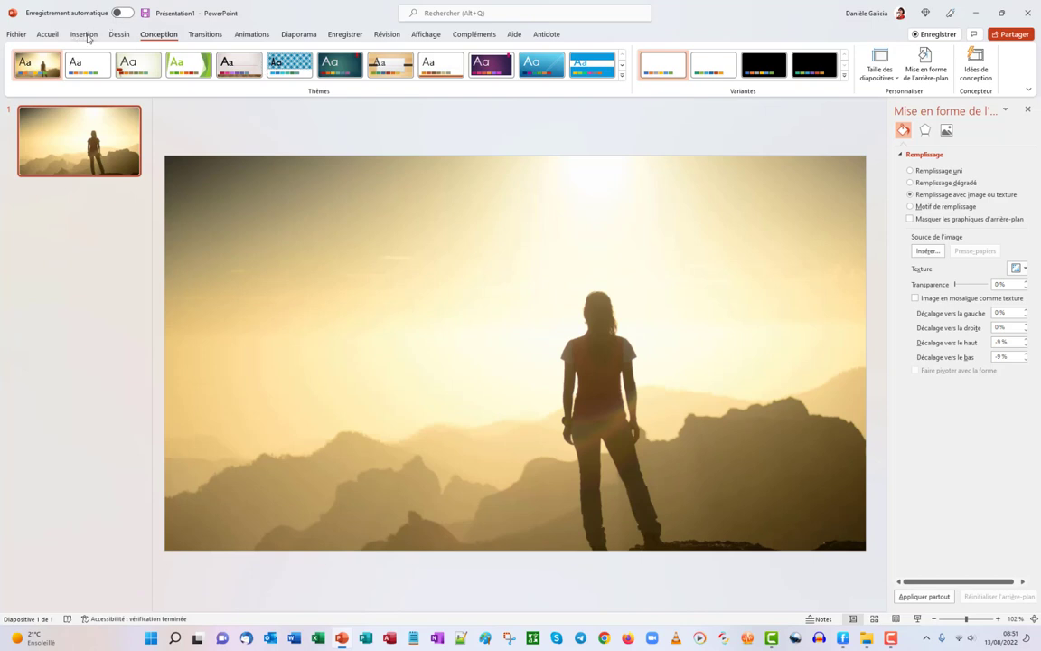
left_click(85, 35)
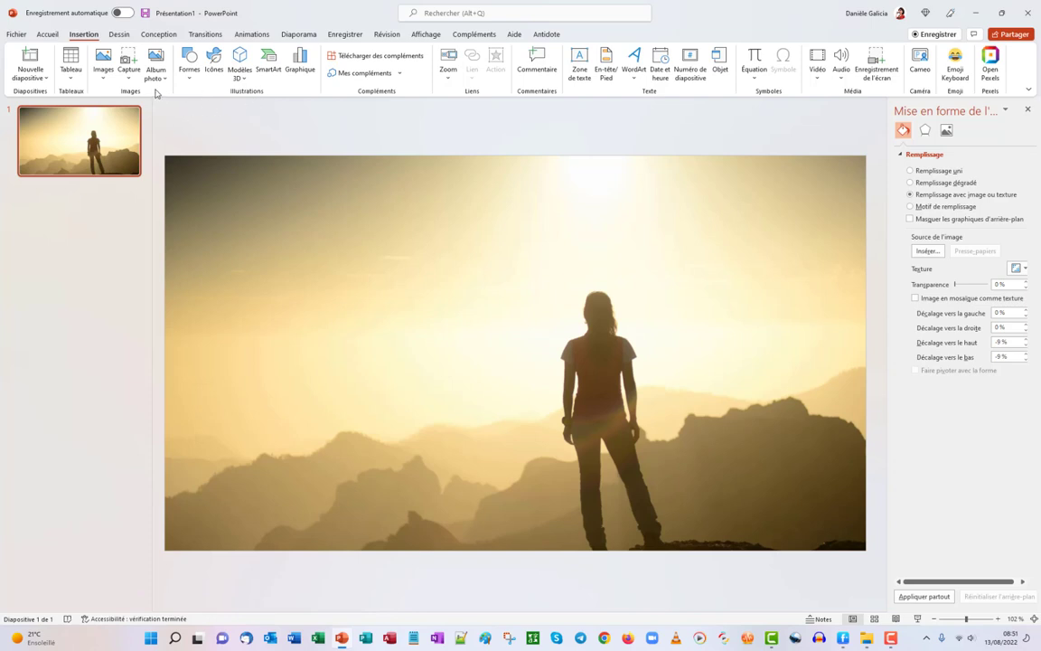
left_click(102, 71)
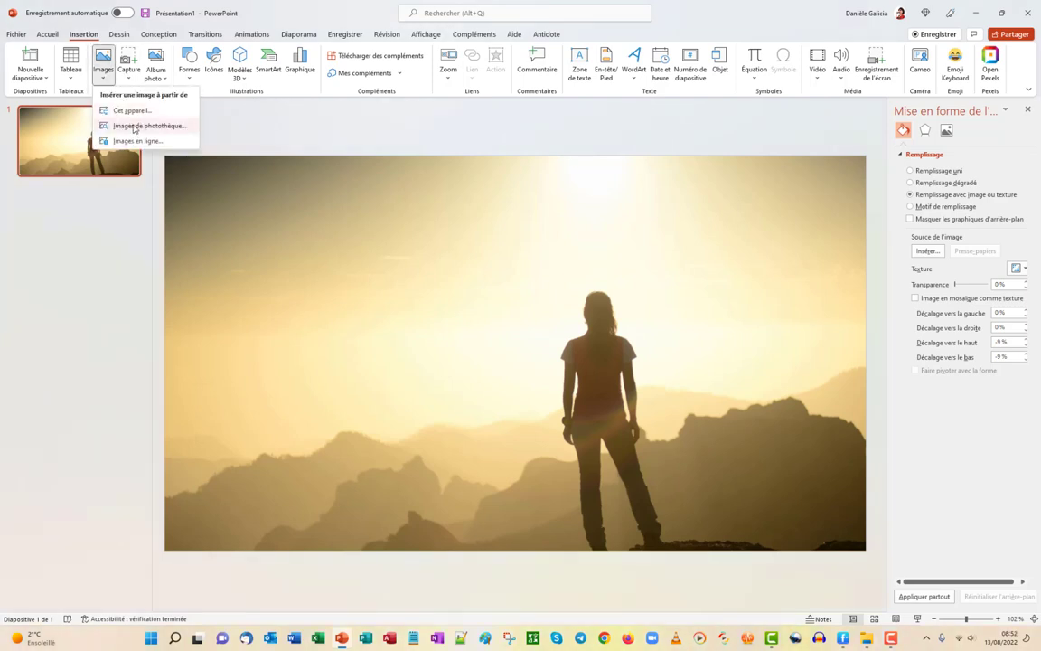
- Open Images de stock and browse the categories, showing the Loisirs hobby photos
left_click(133, 126)
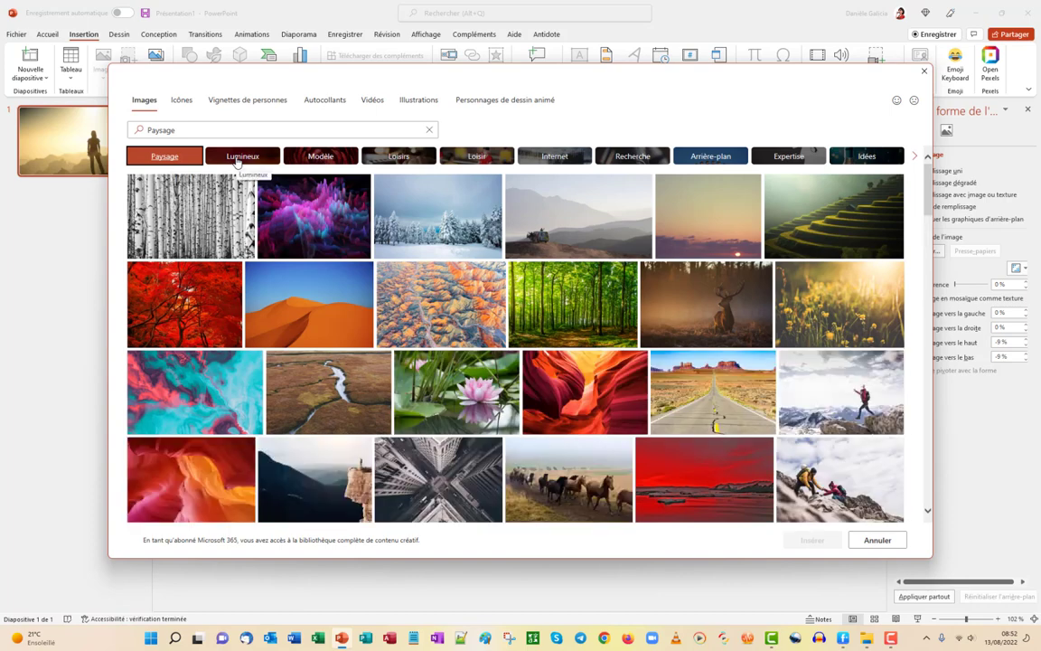
left_click(239, 159)
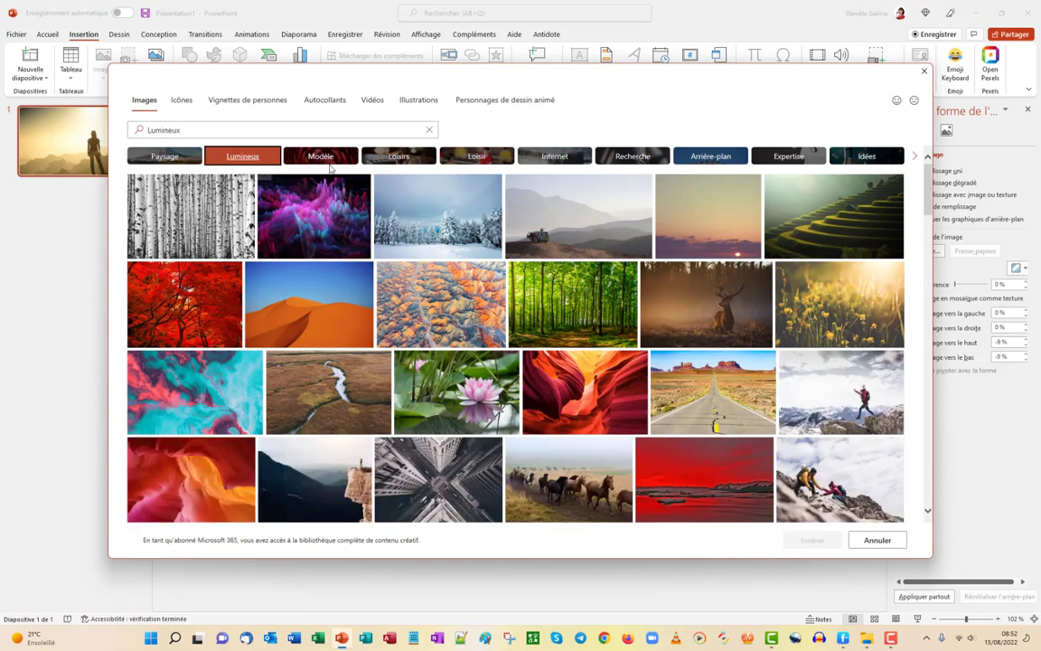
left_click(318, 161)
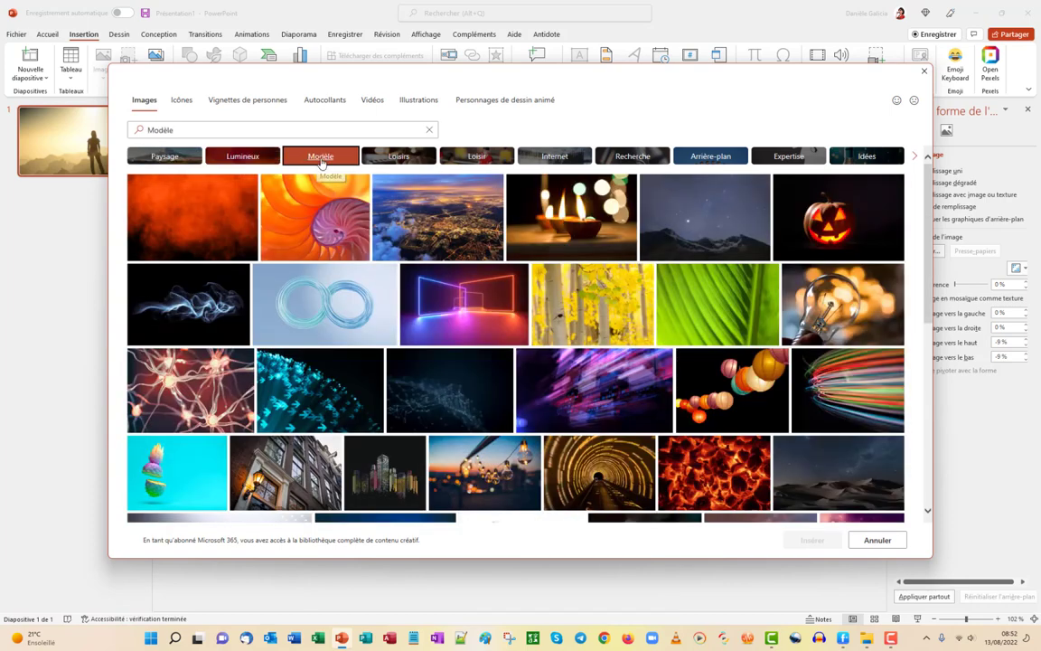
left_click(389, 155)
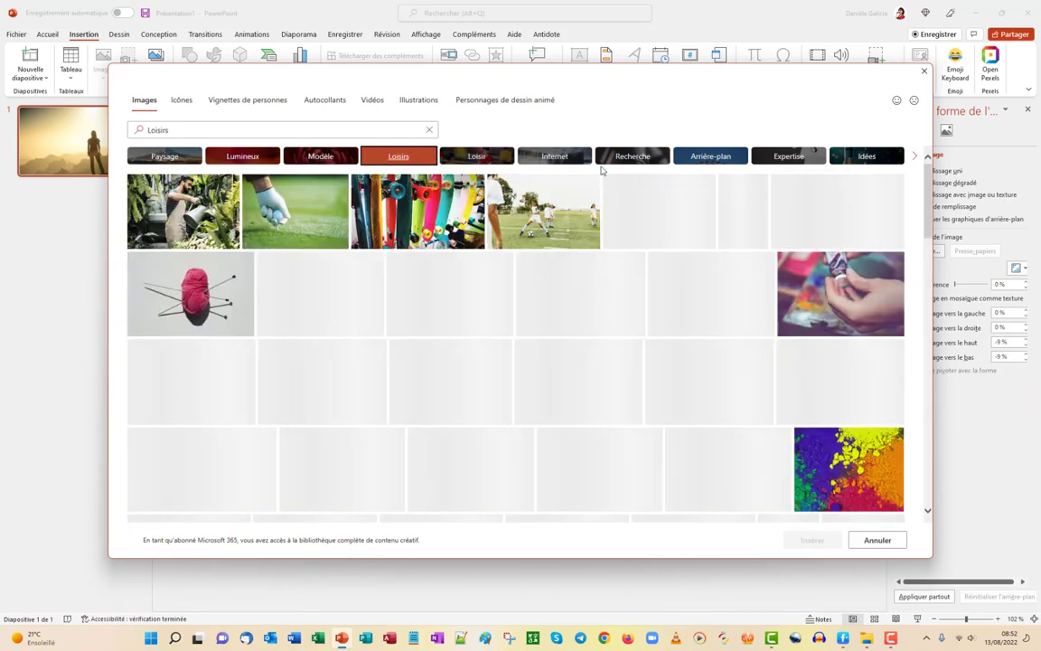
left_click(914, 156)
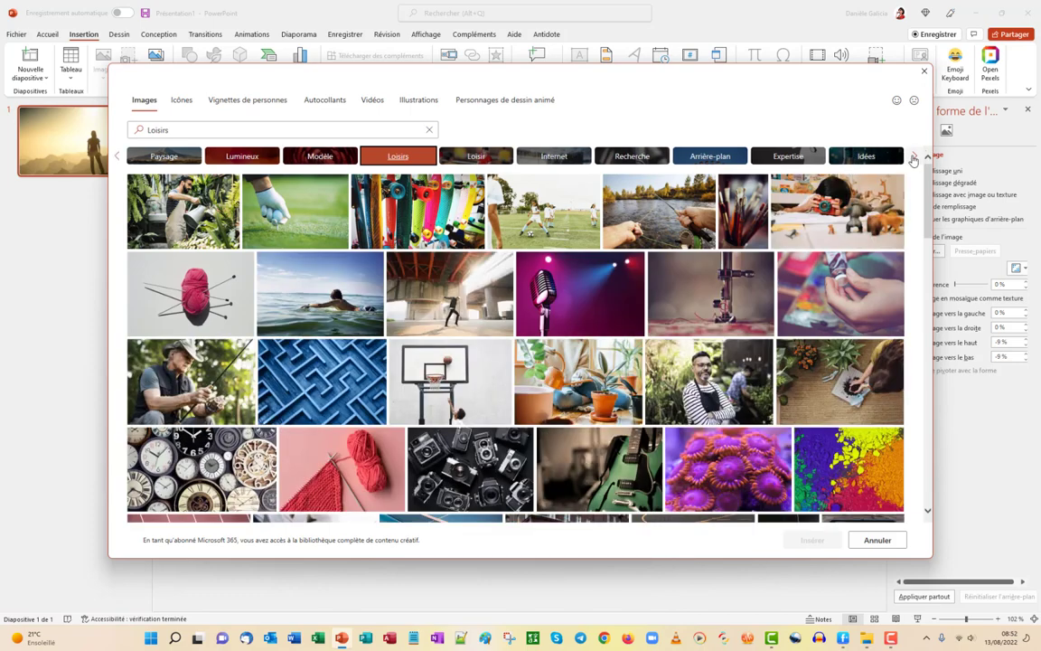
left_click(914, 157)
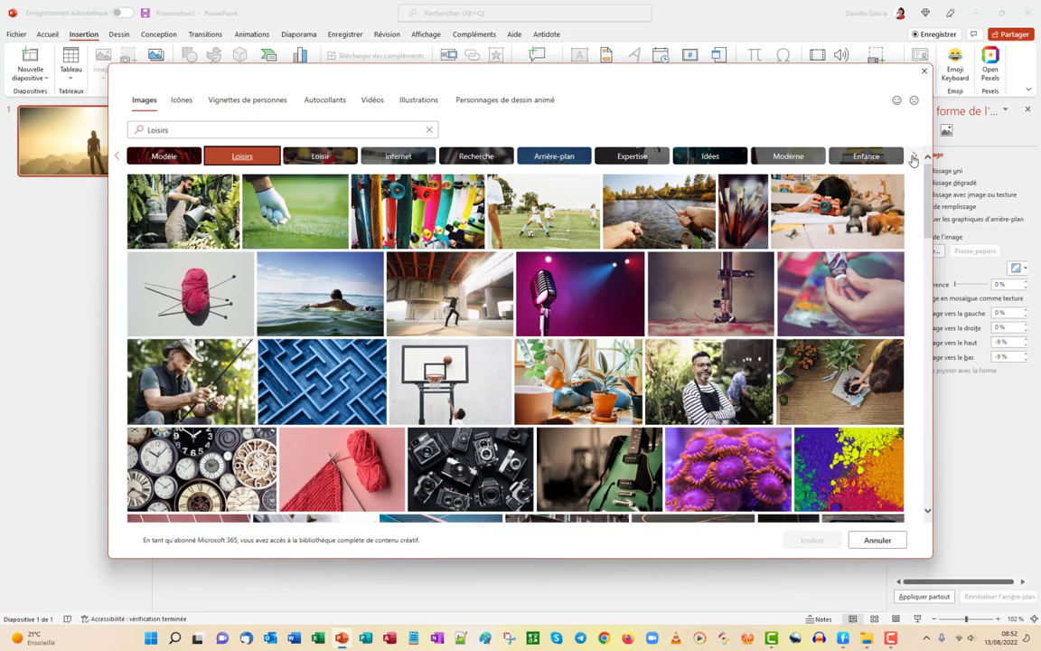
left_click(914, 157)
left_click(914, 157)
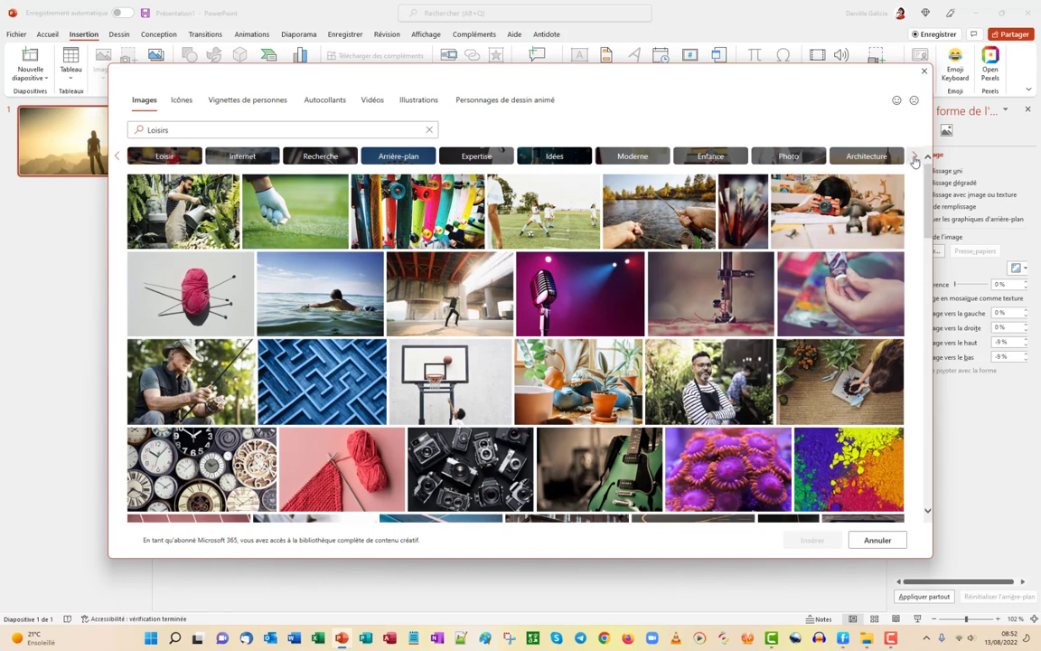
left_click(914, 157)
left_click(914, 157)
left_click(914, 157)
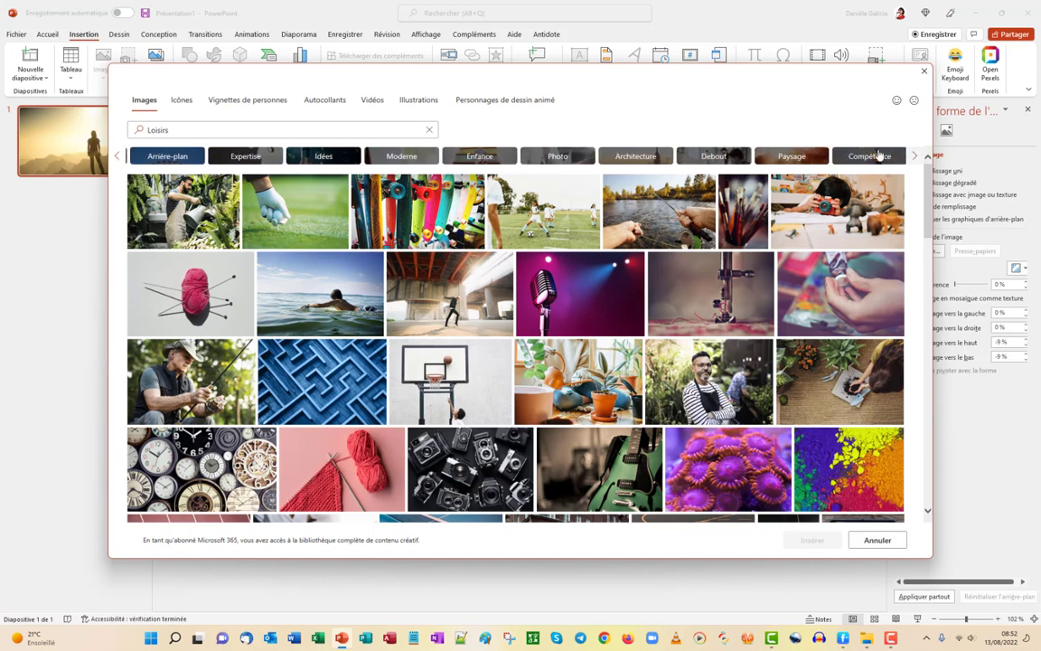
left_click(914, 157)
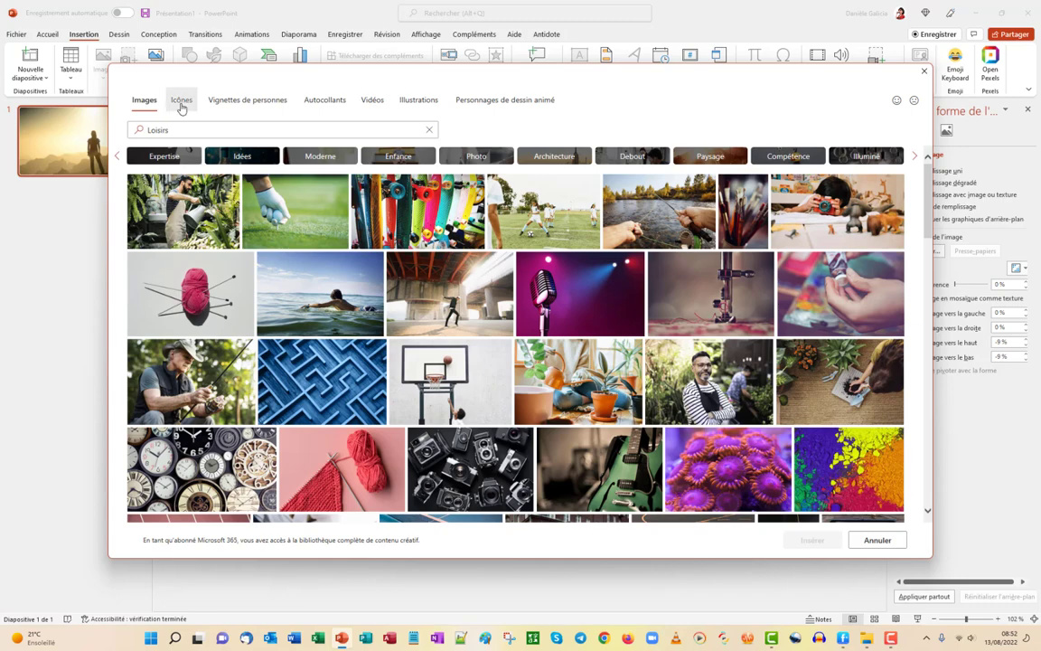
- Insert four icons onto the slide: yarn ball, needle, tape measure and button
left_click(181, 107)
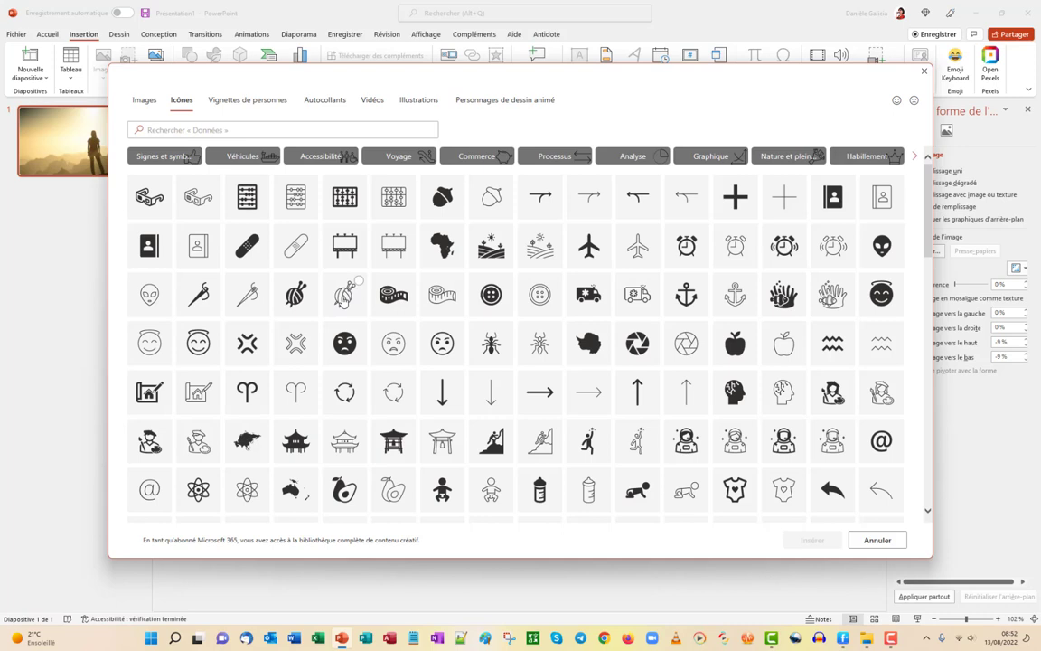
left_click(353, 293)
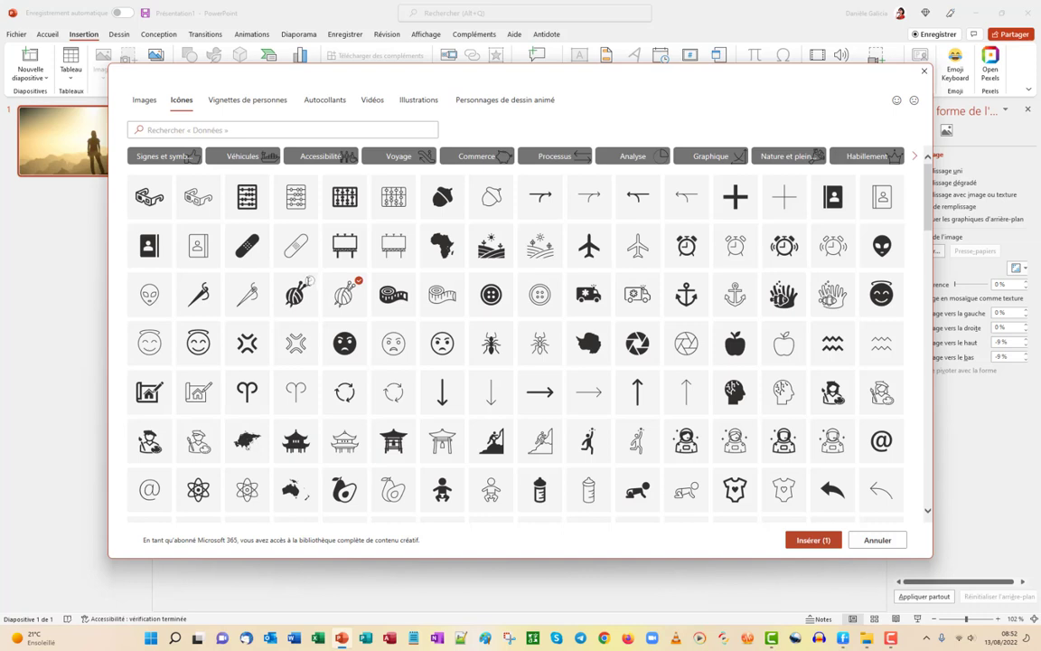
left_click(256, 288)
left_click(456, 280)
left_click(554, 282)
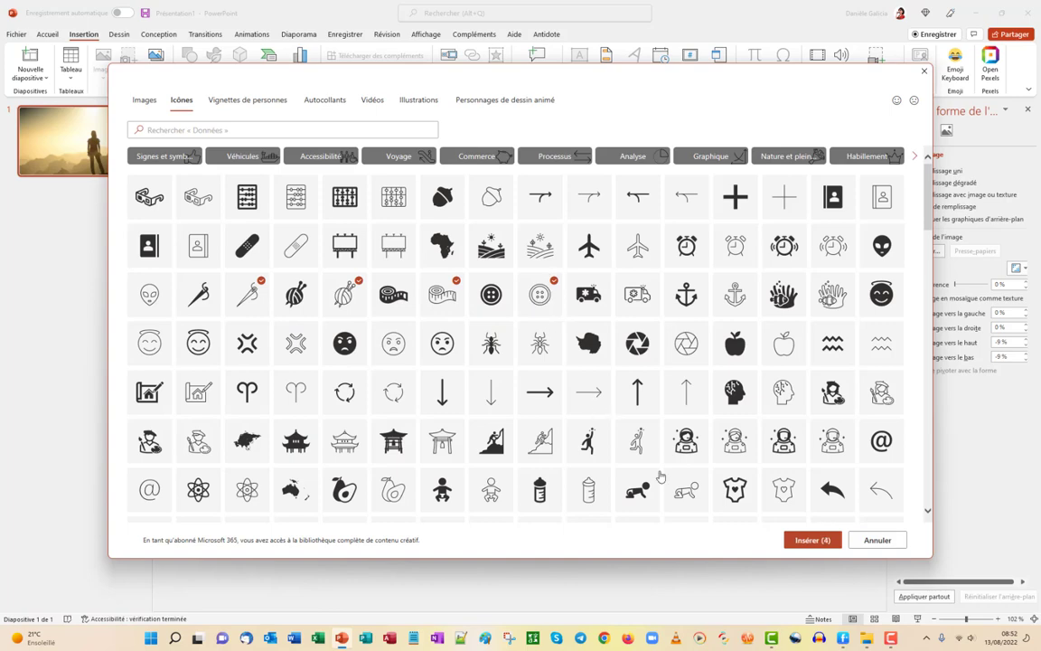
left_click(805, 541)
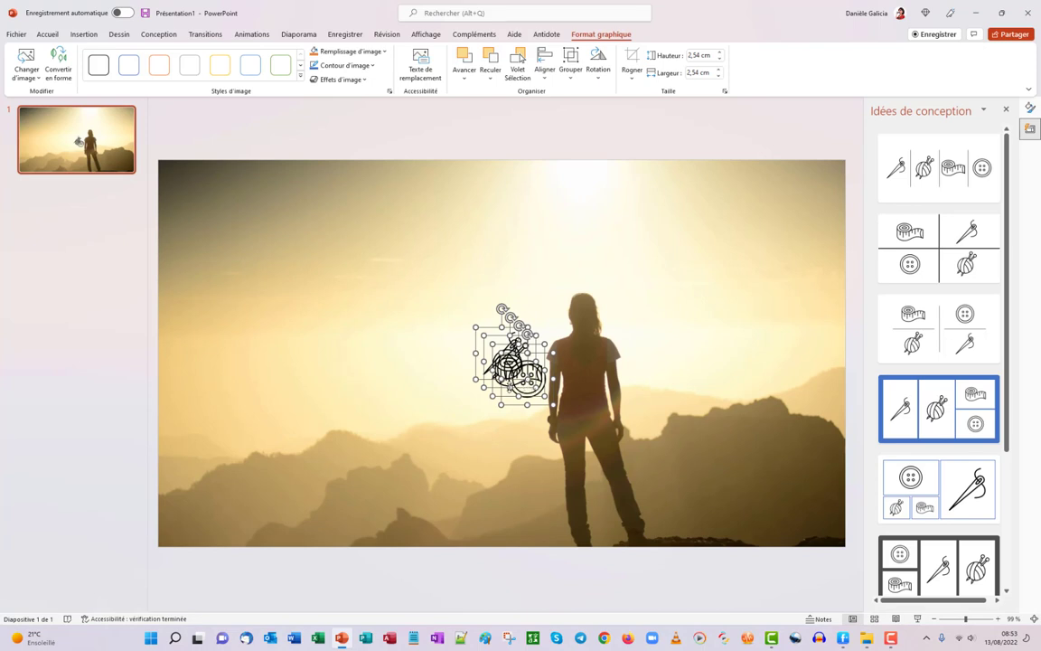
- Spread the button, tape measure and yarn ball icons apart across the slide
left_click(664, 422)
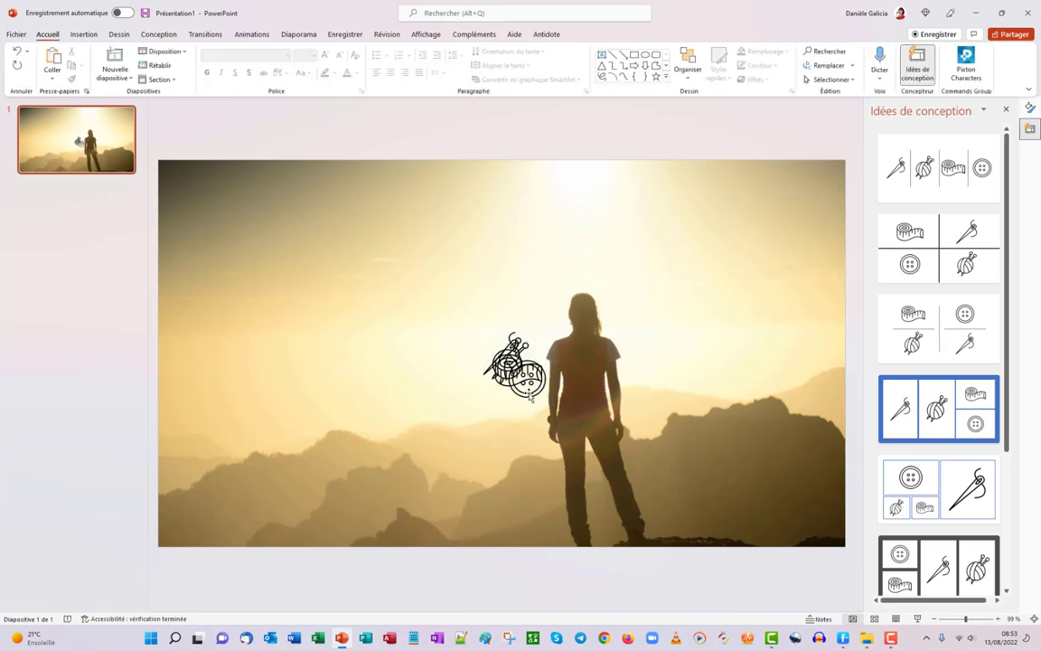
left_click_drag(528, 378, 678, 375)
left_click_drag(523, 369, 296, 345)
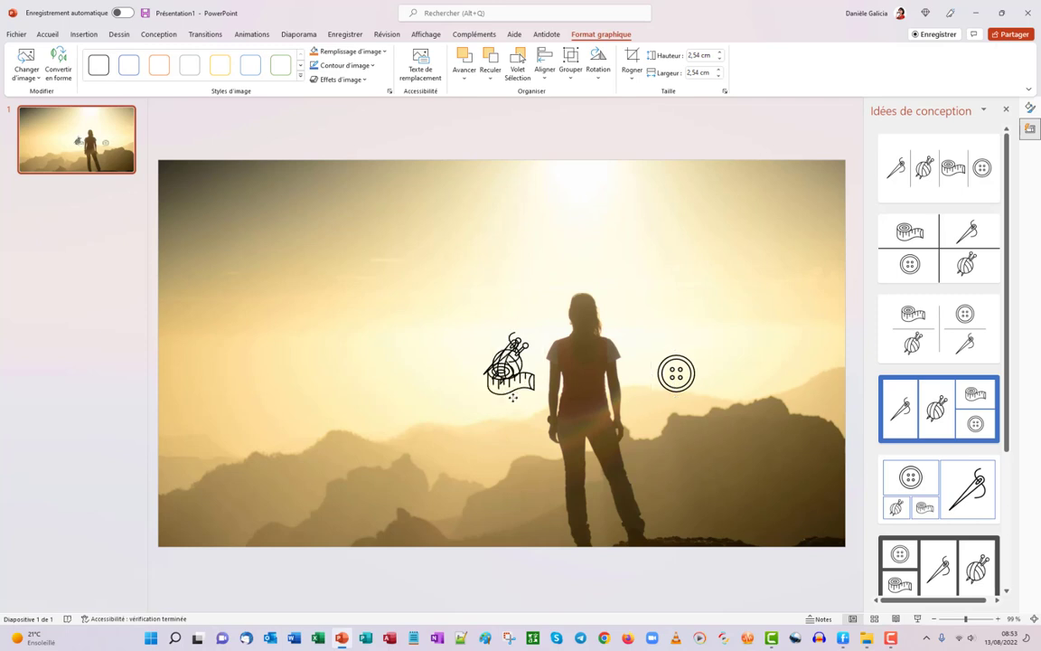
left_click_drag(506, 360, 425, 283)
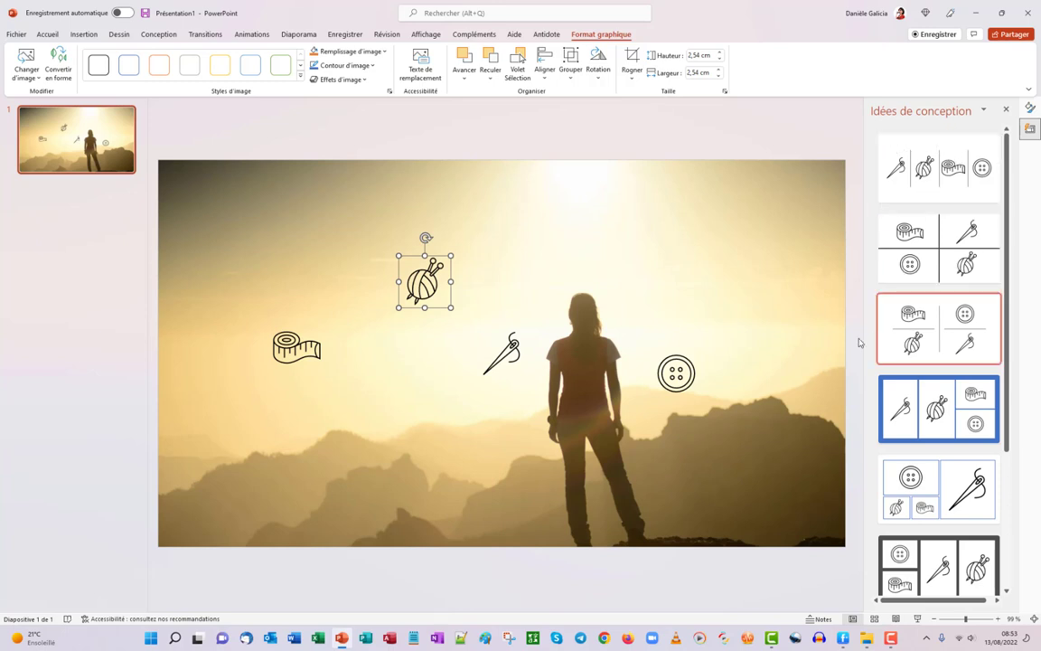
- Try several Design Ideas and keep the grey three-column layout with white panels
left_click(920, 240)
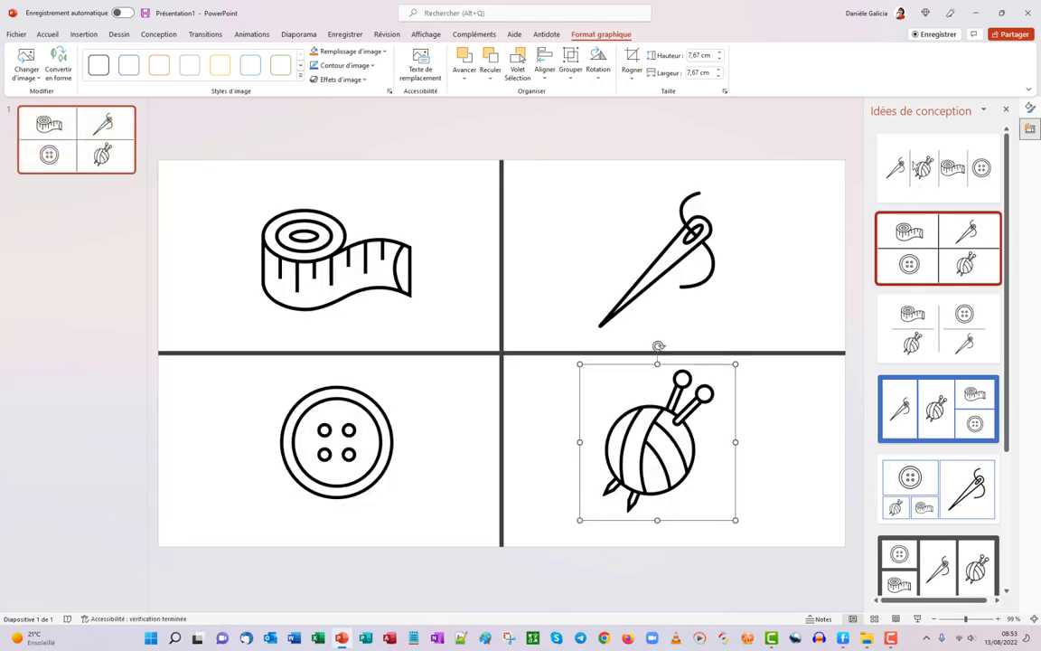
left_click(899, 156)
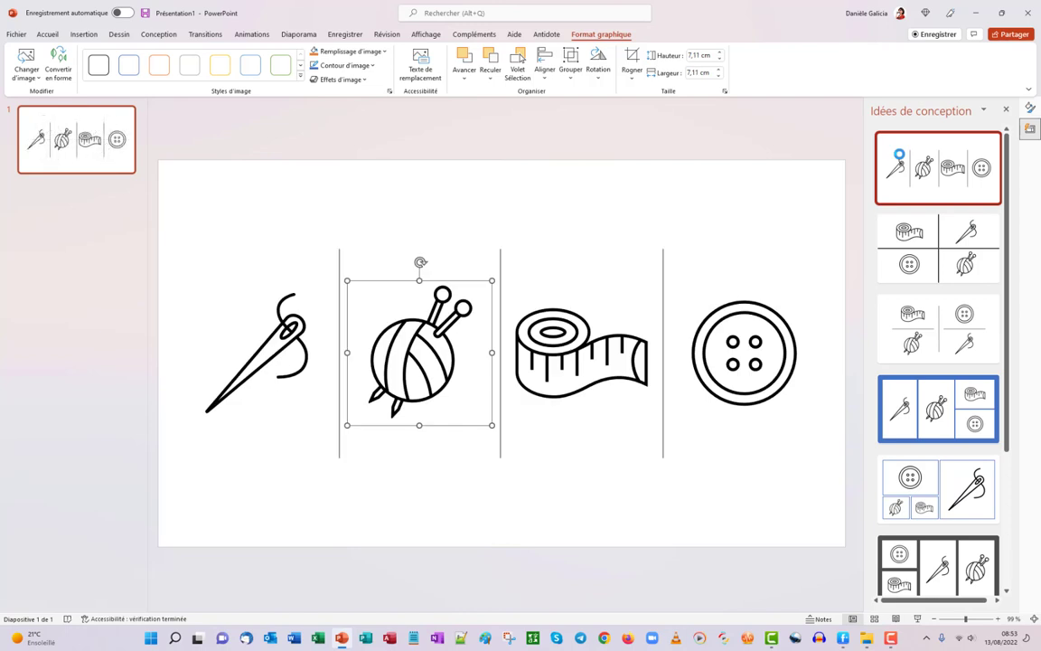
left_click(926, 410)
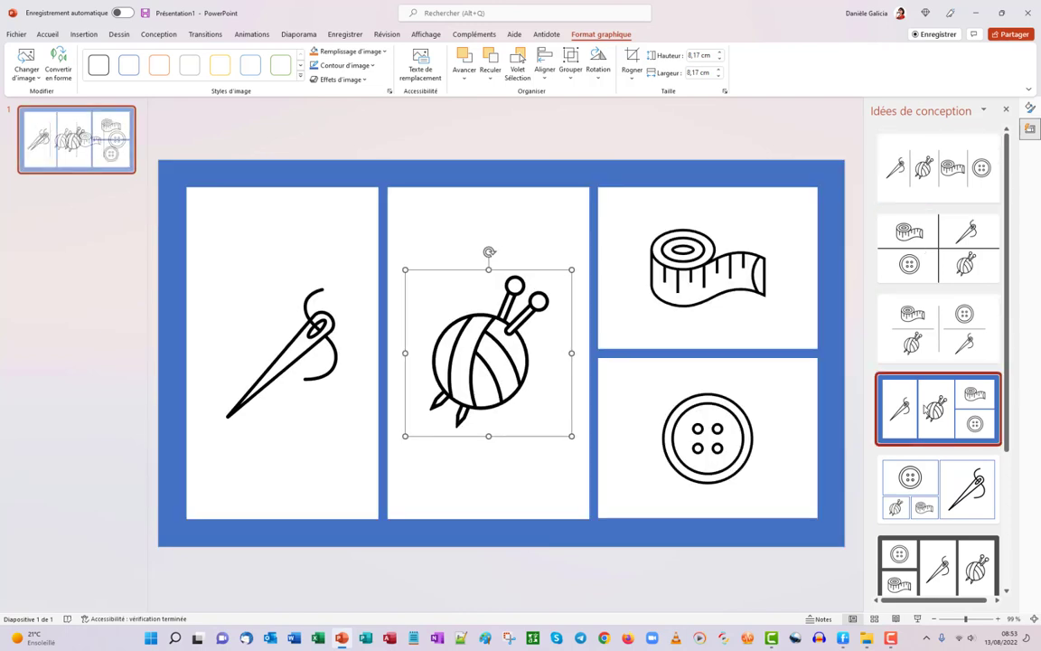
left_click(950, 495)
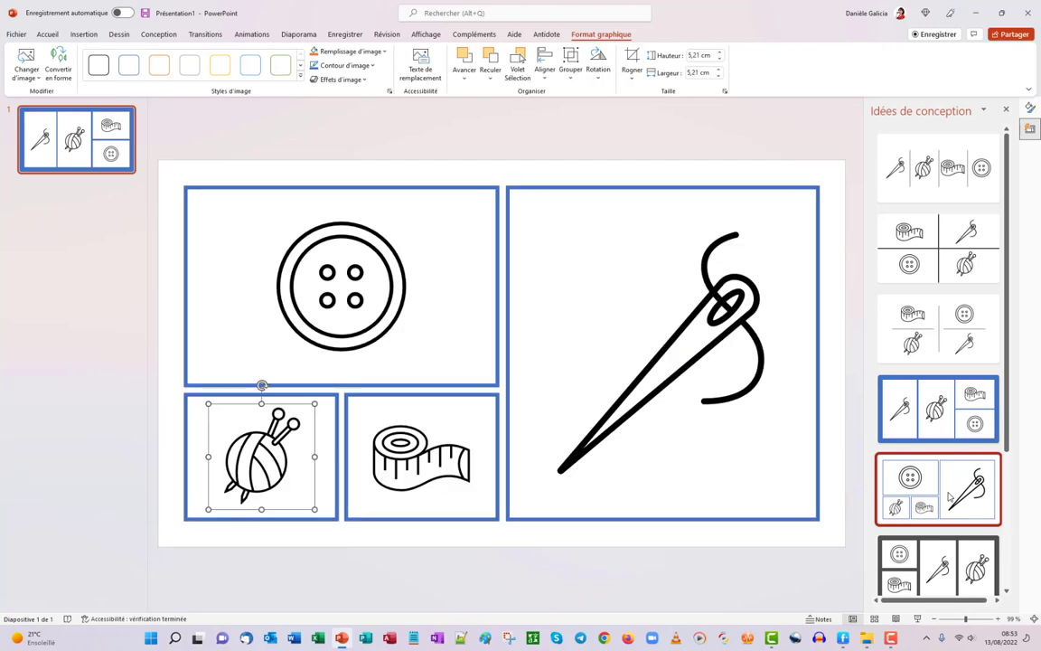
left_click(934, 562)
scroll(923, 493, "down", 3)
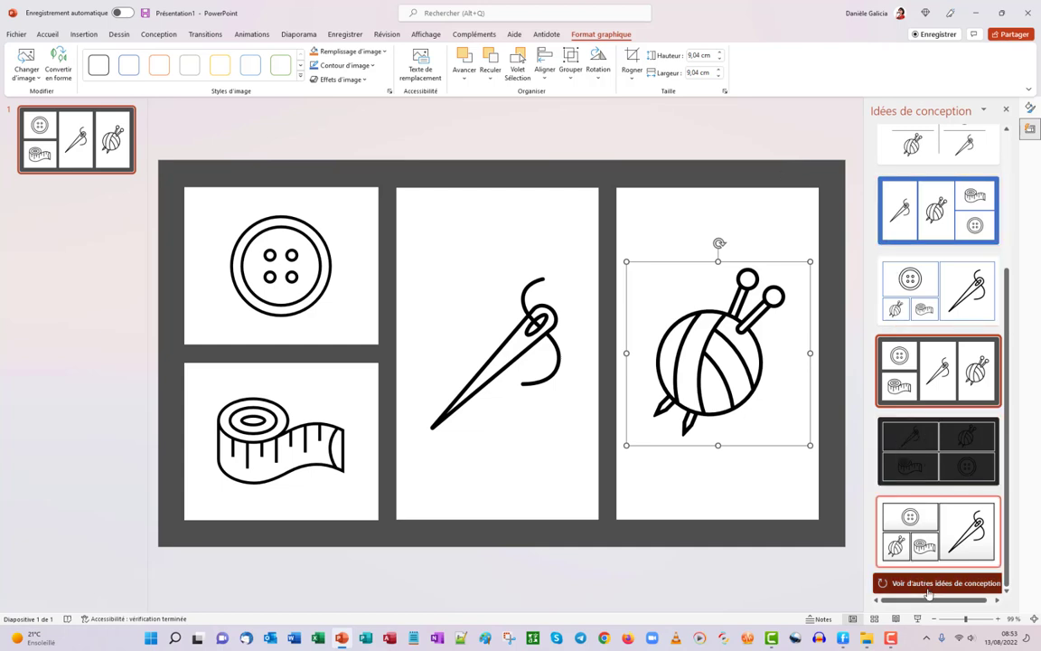
left_click(94, 110)
left_click(85, 34)
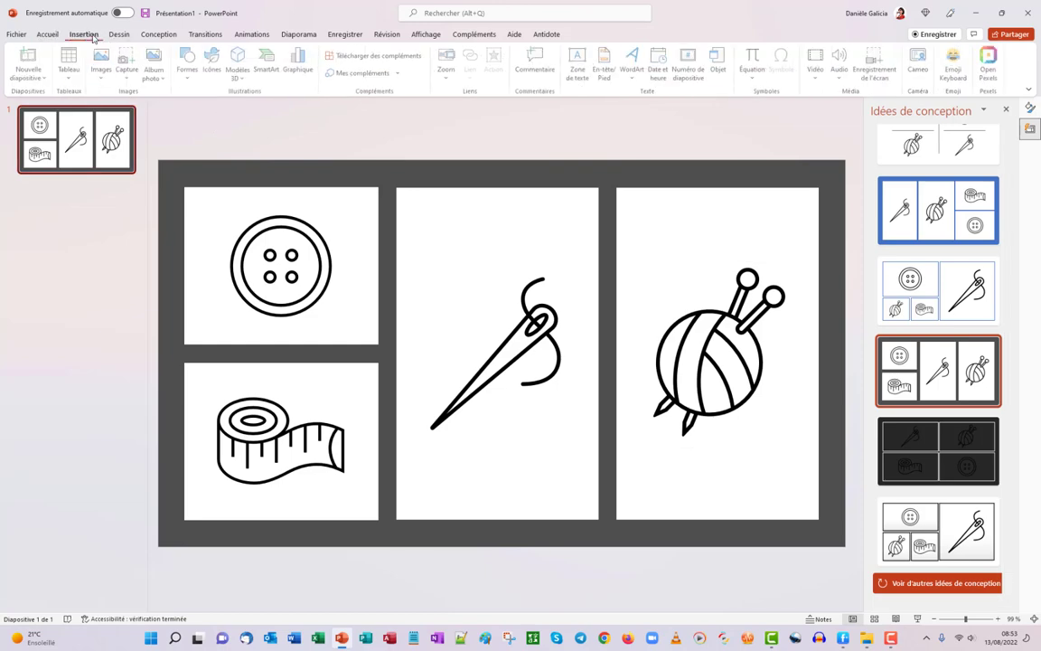
- Add a blank slide 2 and insert a wide-eyed Chat en peluche cat sticker
left_click(46, 78)
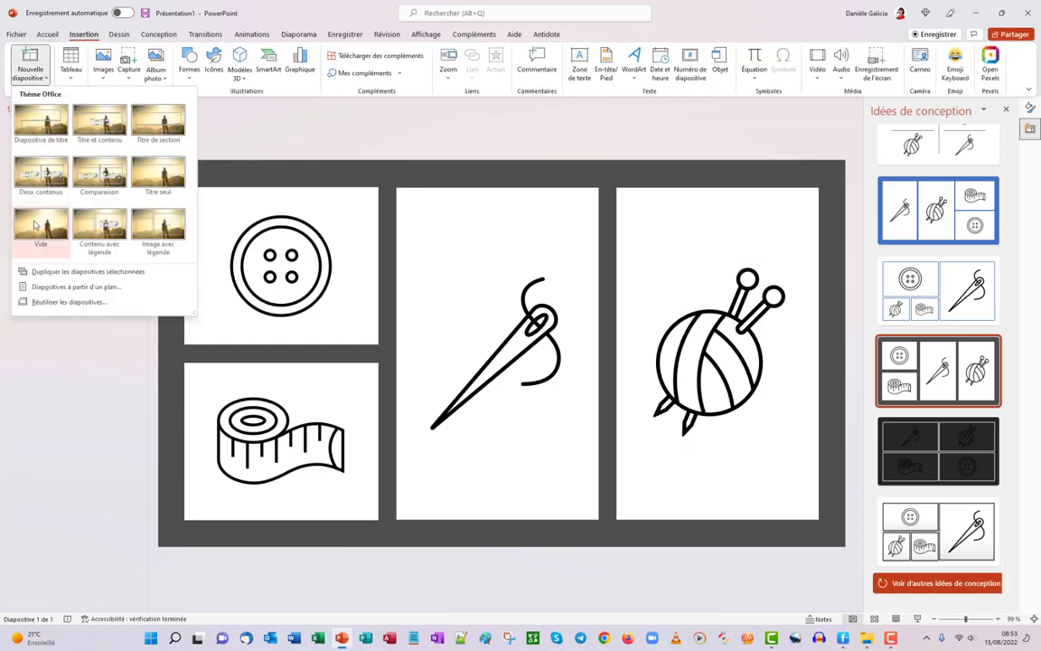
left_click(37, 217)
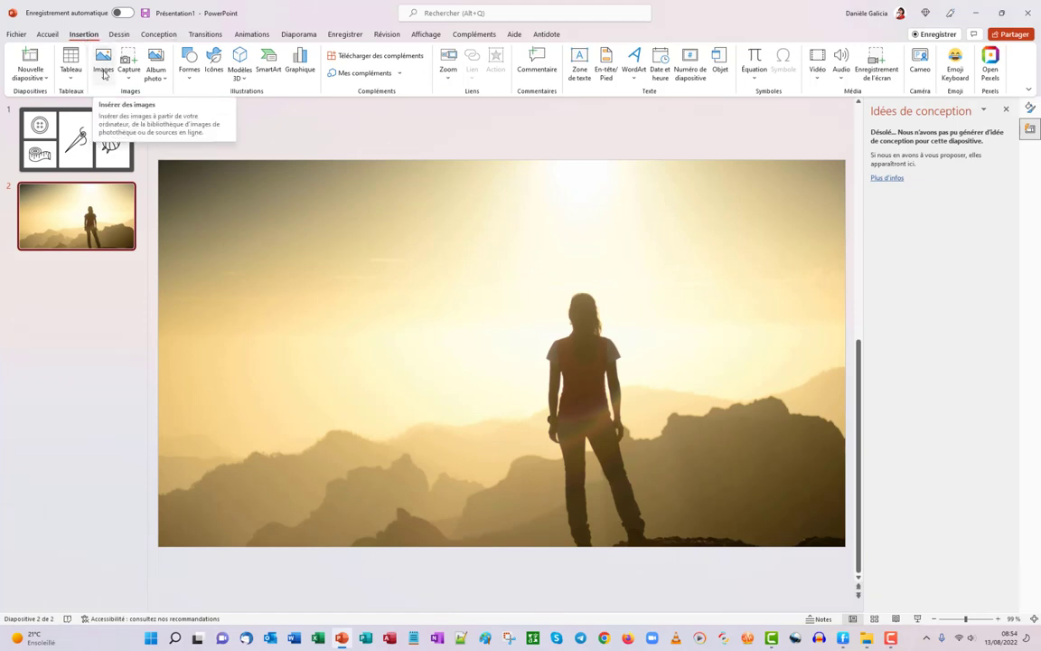
left_click(104, 74)
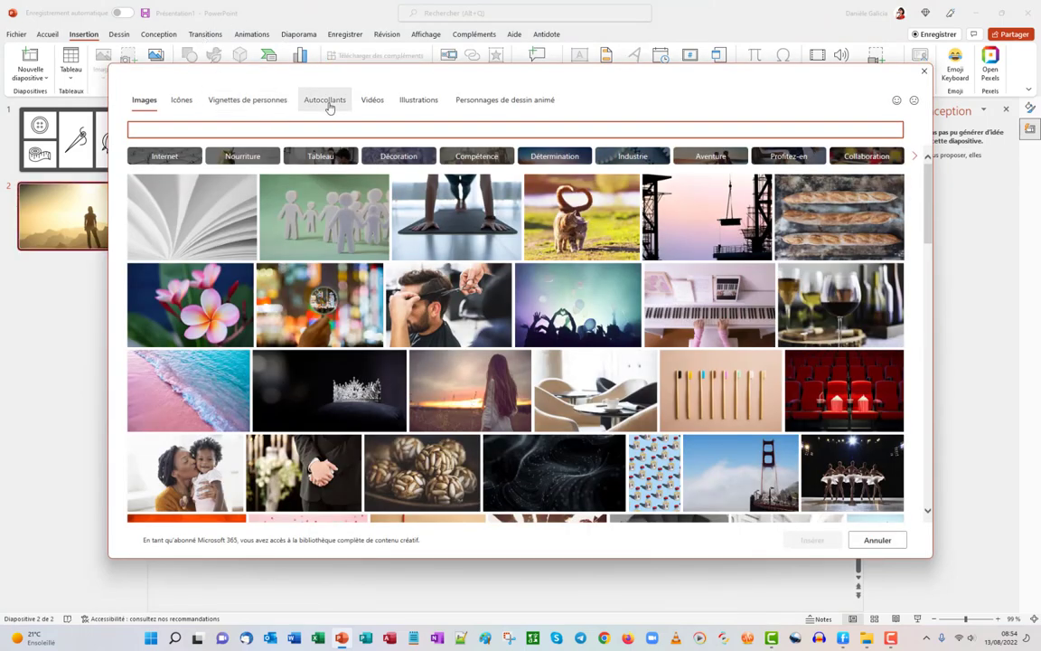
left_click(328, 104)
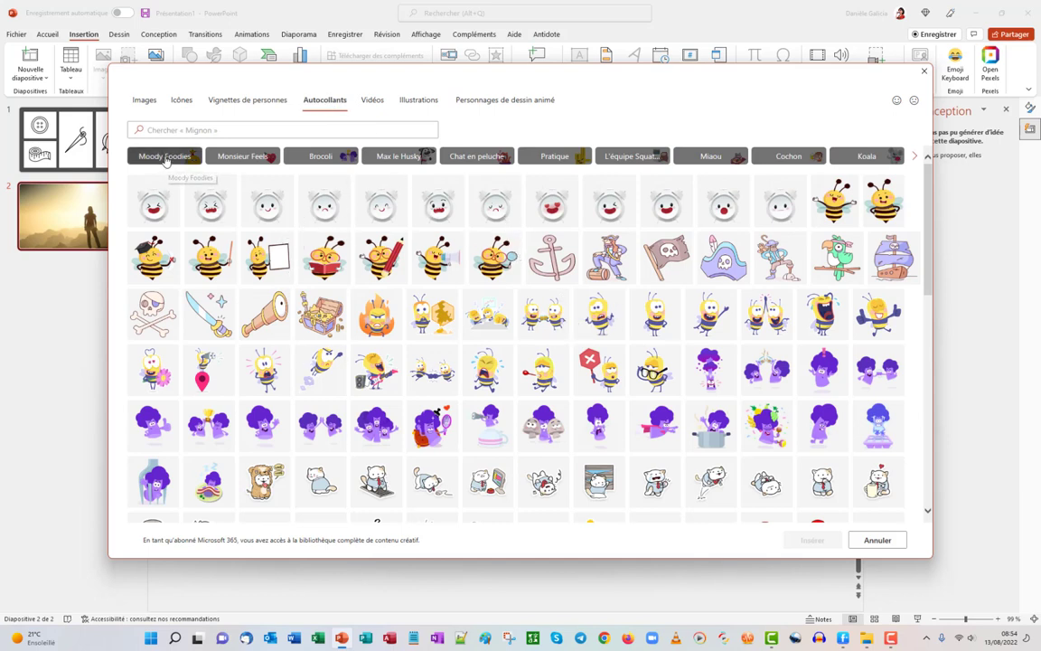
left_click(164, 159)
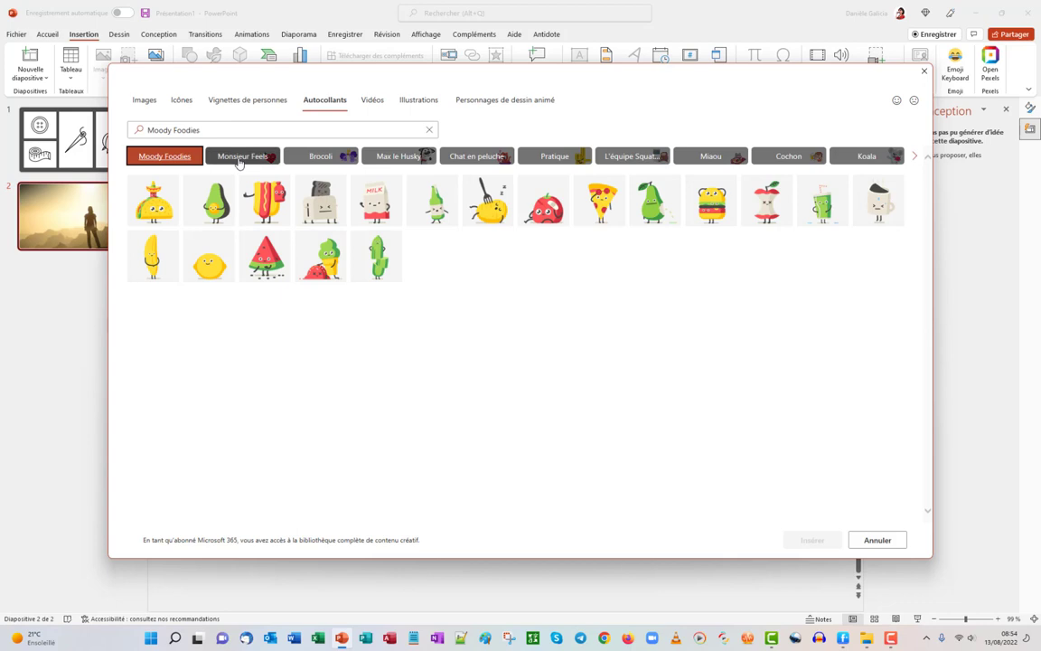
left_click(242, 158)
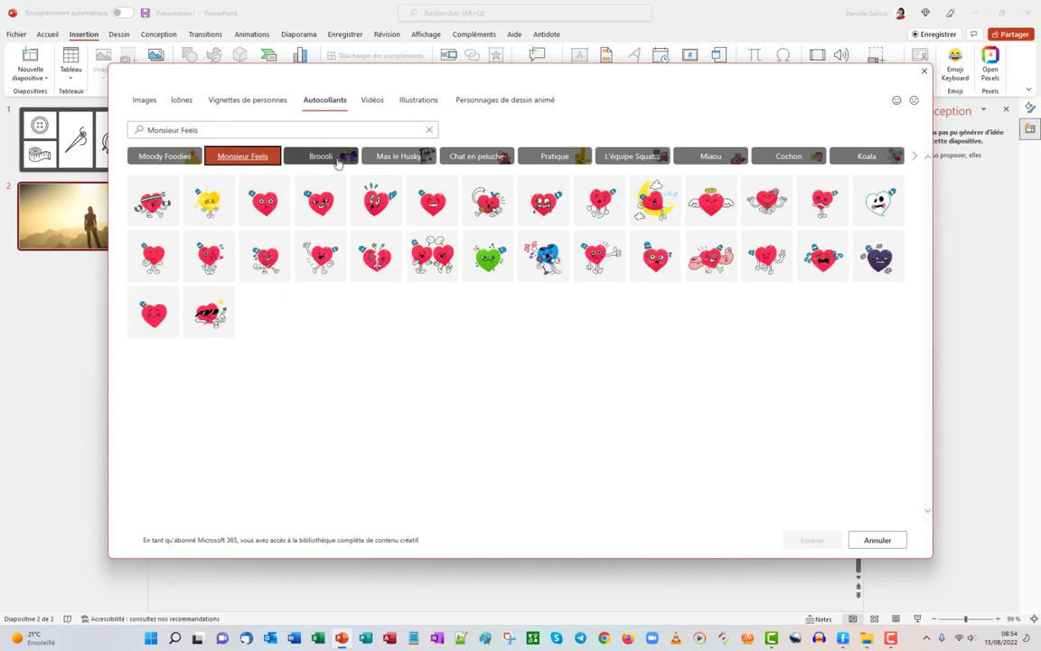
left_click(361, 161)
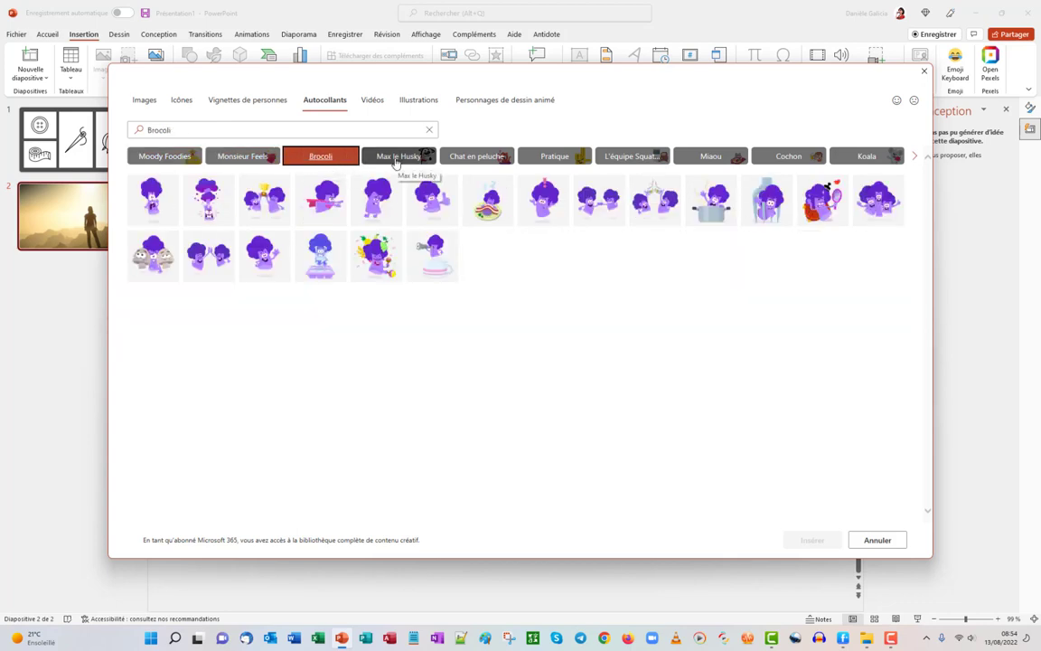
left_click(402, 159)
left_click(482, 160)
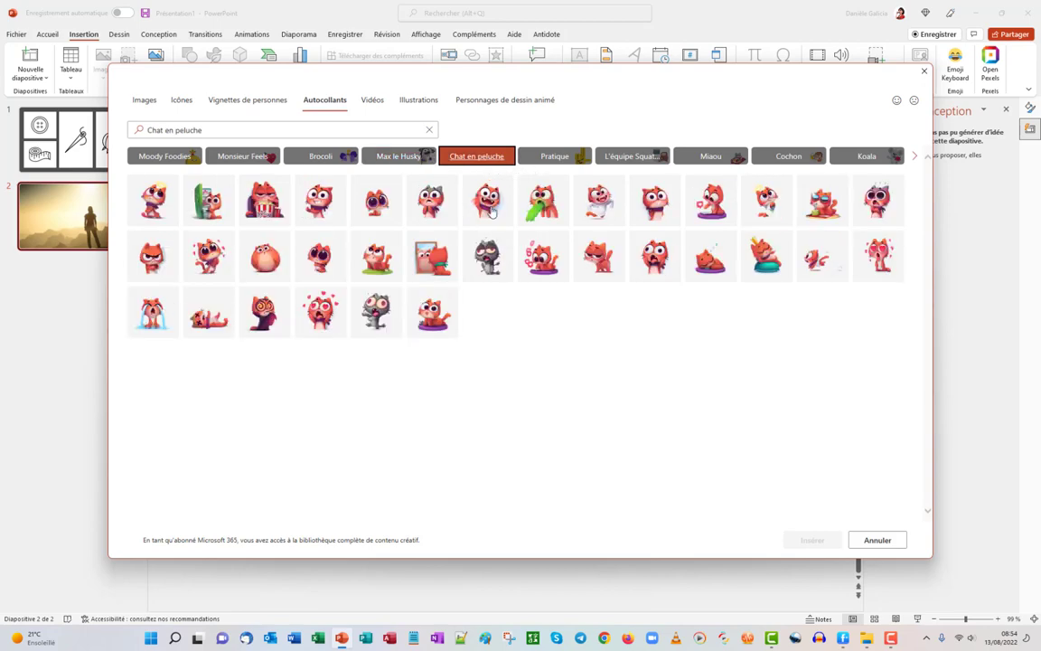
left_click(488, 201)
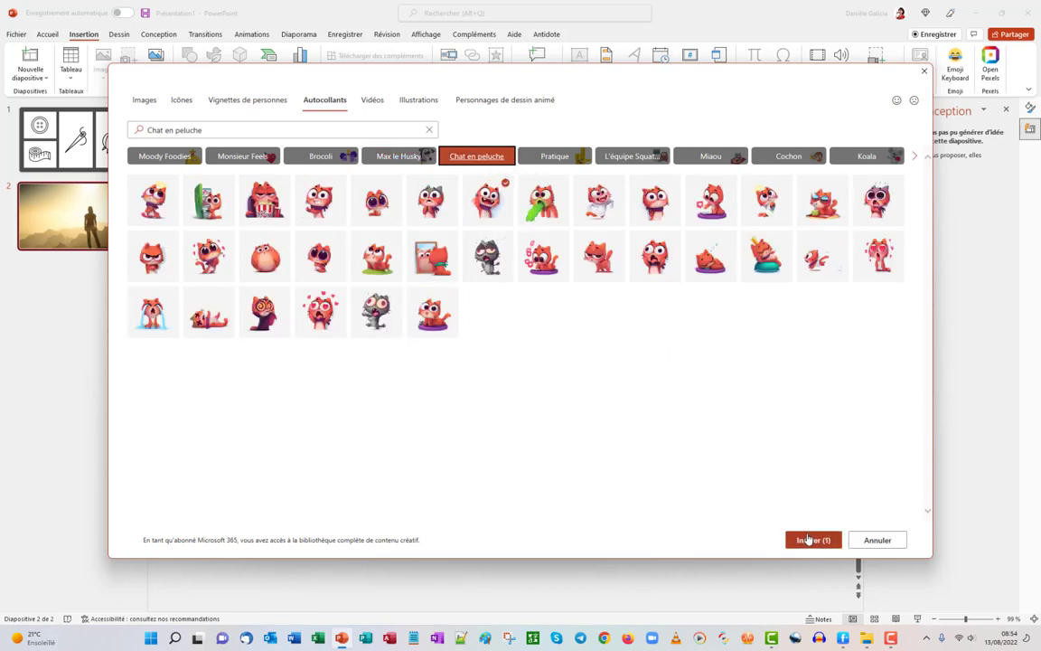
left_click(813, 540)
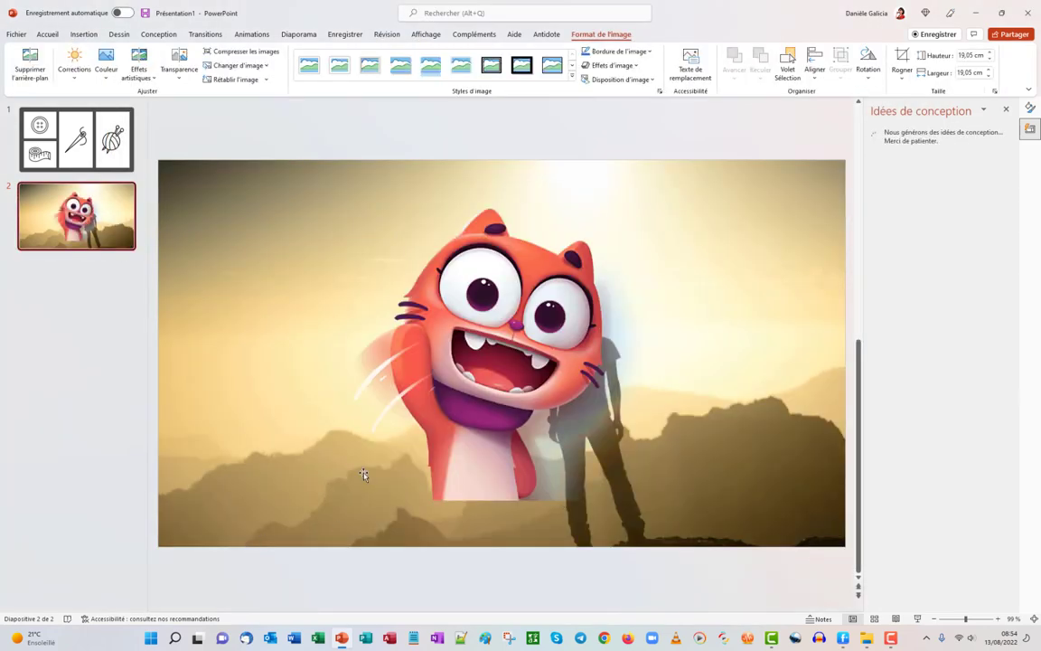
- Move the cat sticker left and shrink it, undoing a trial Design Idea
left_click_drag(484, 359, 297, 398)
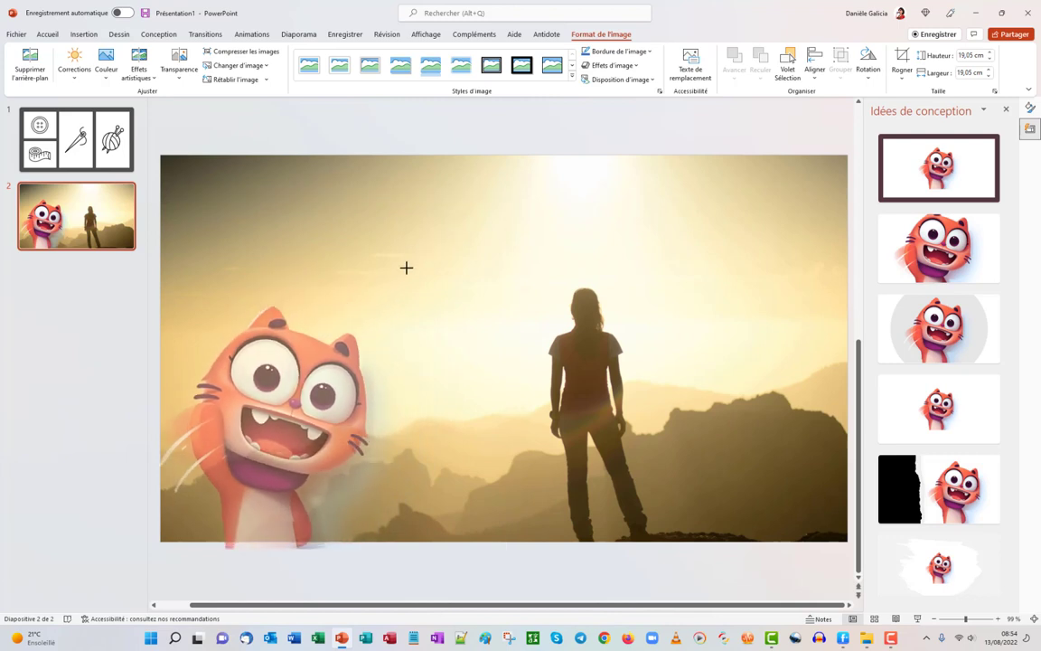
left_click_drag(494, 207, 407, 268)
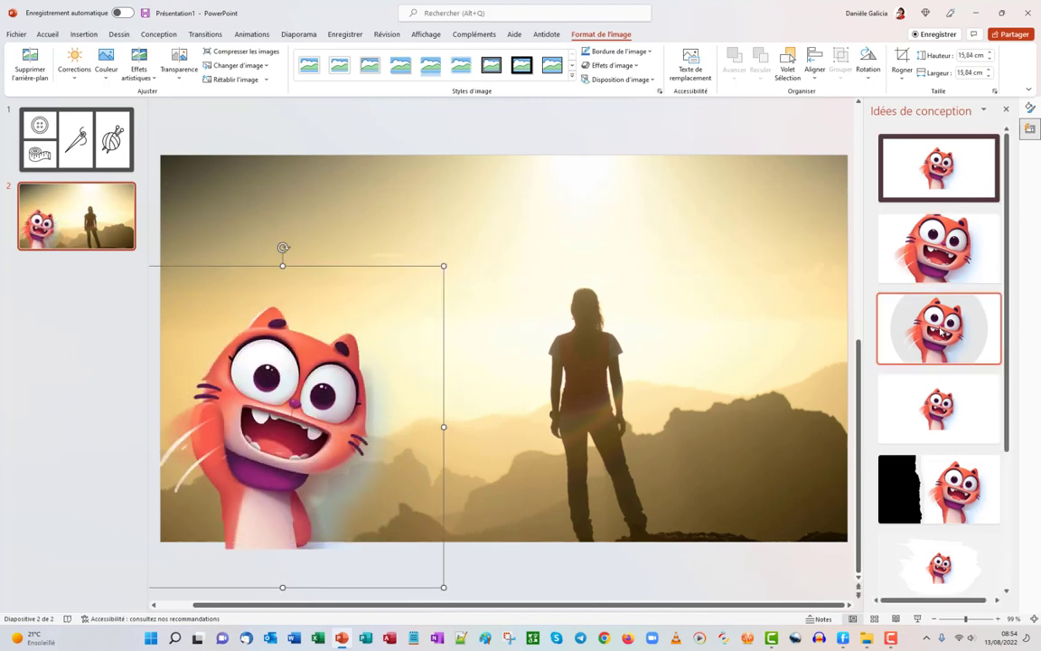
left_click(941, 333)
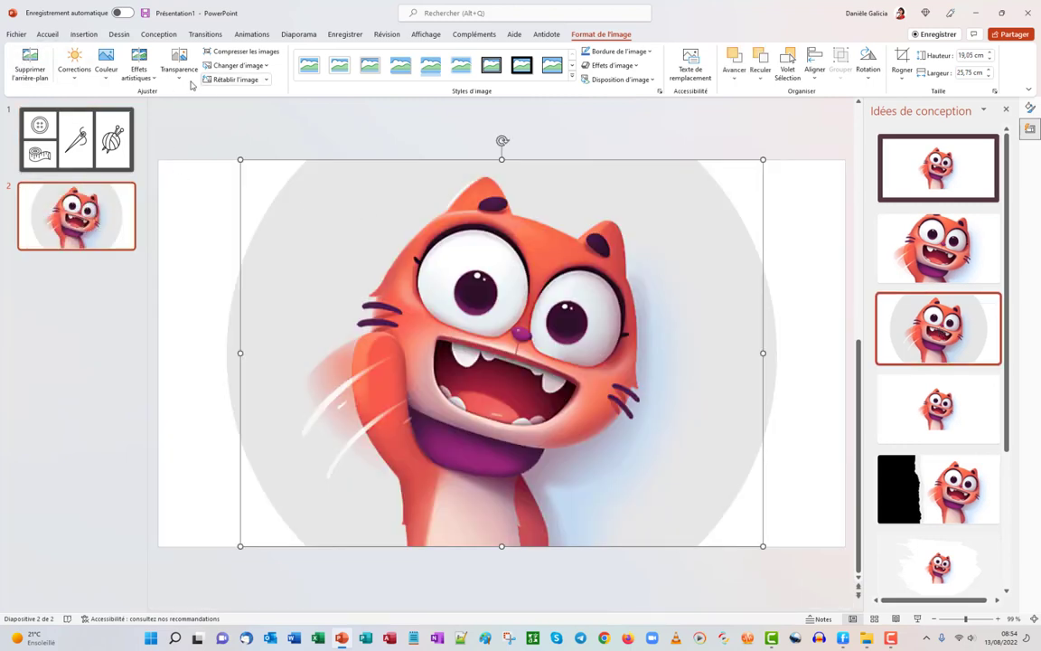
left_click(47, 34)
left_click(16, 53)
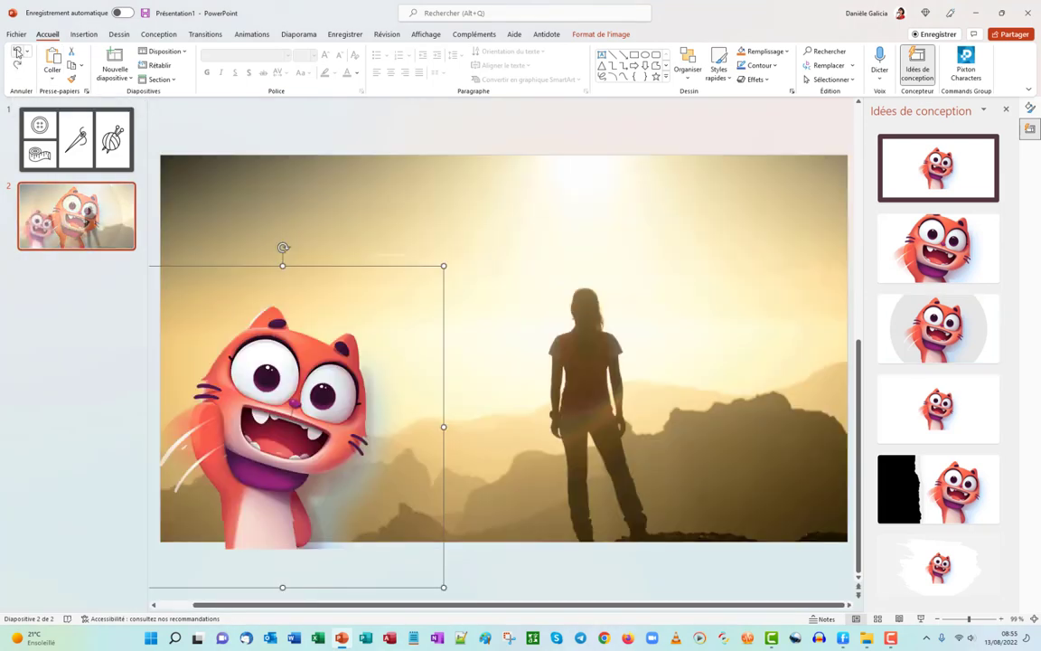
left_click(601, 497)
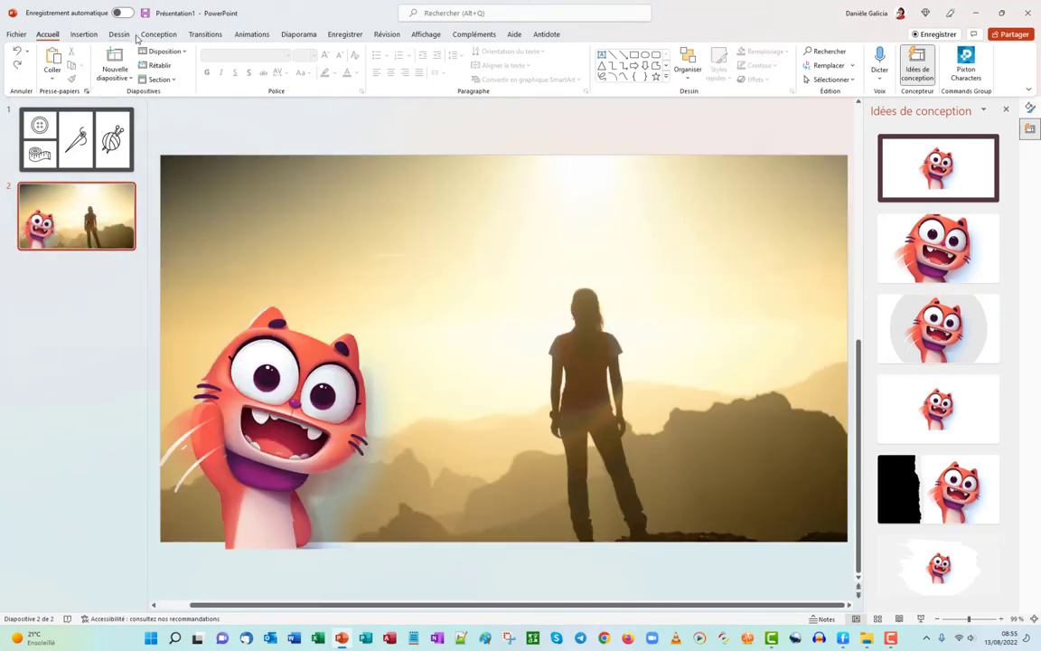
- Duplicate slide 2 as slide 3 and delete the cat picture from the copy
right_click(80, 225)
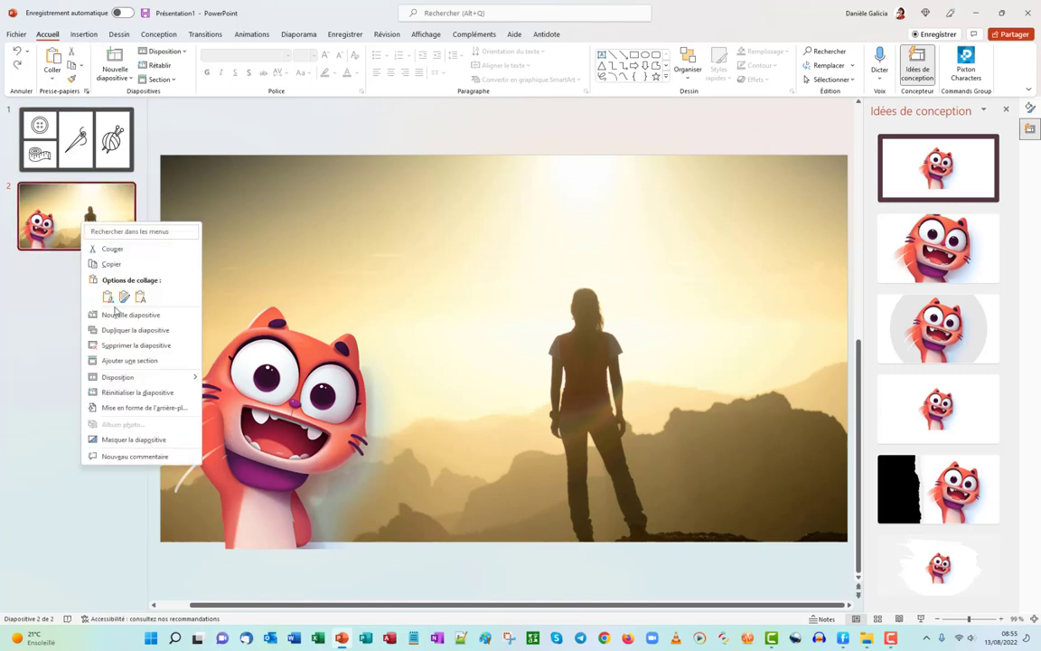
left_click(131, 330)
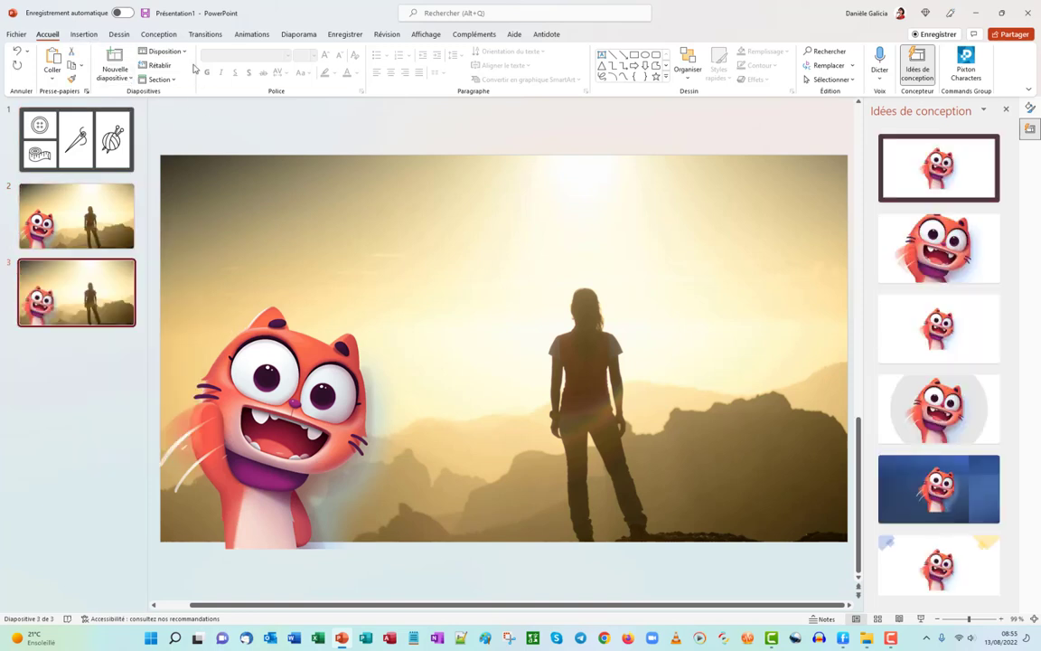
left_click(308, 432)
key("Delete")
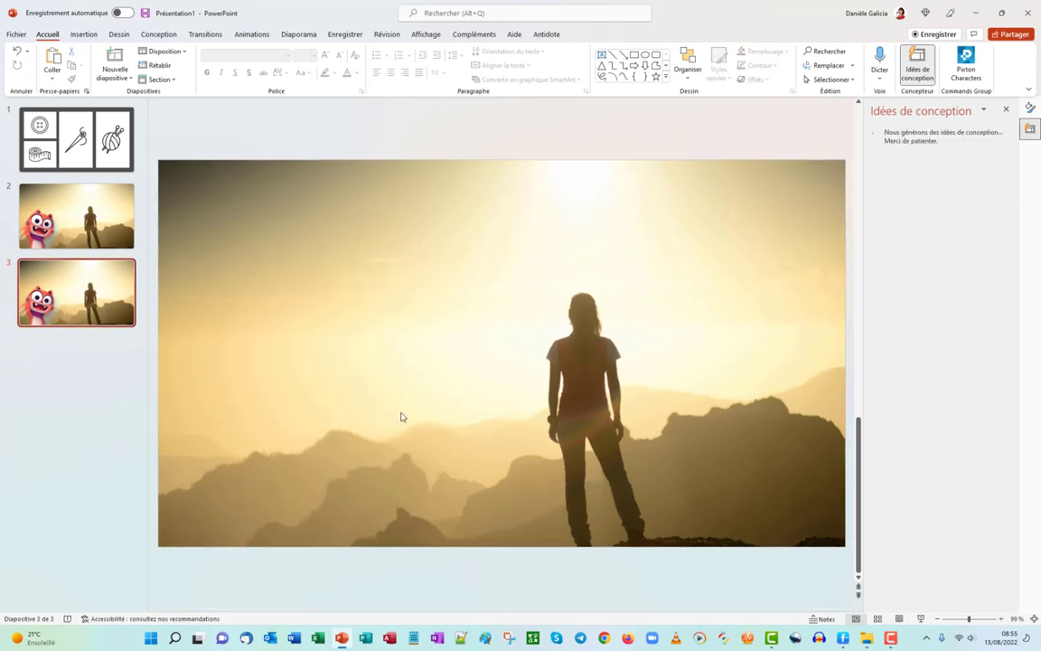
- Insert the yellow-and-grey leaf wreath from the stock Illustrations library onto slide 3
left_click(81, 36)
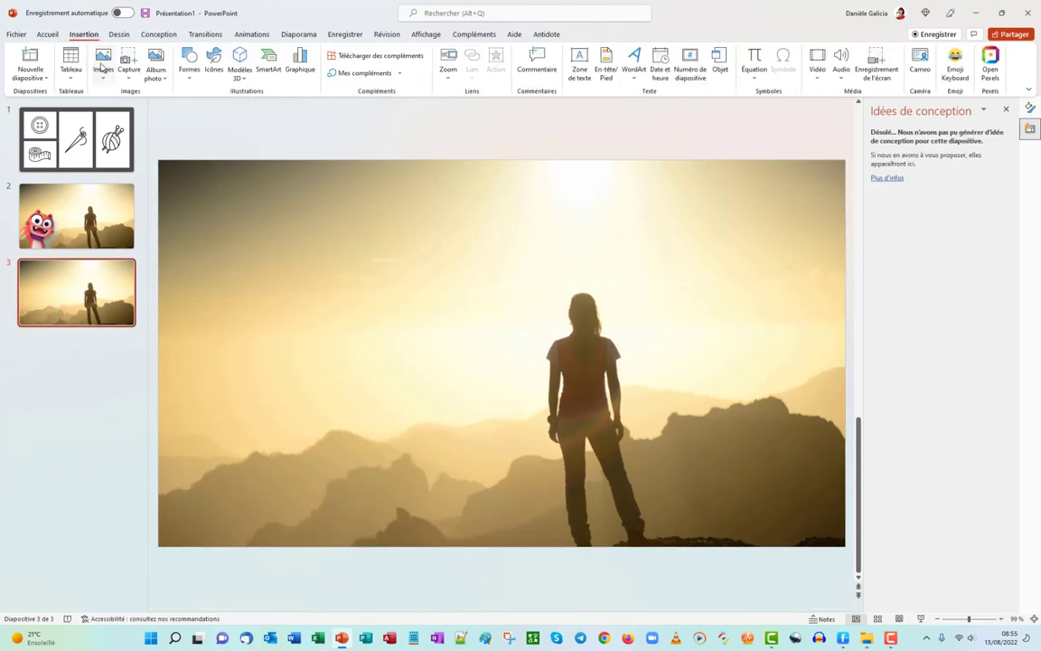
left_click(103, 65)
left_click(115, 128)
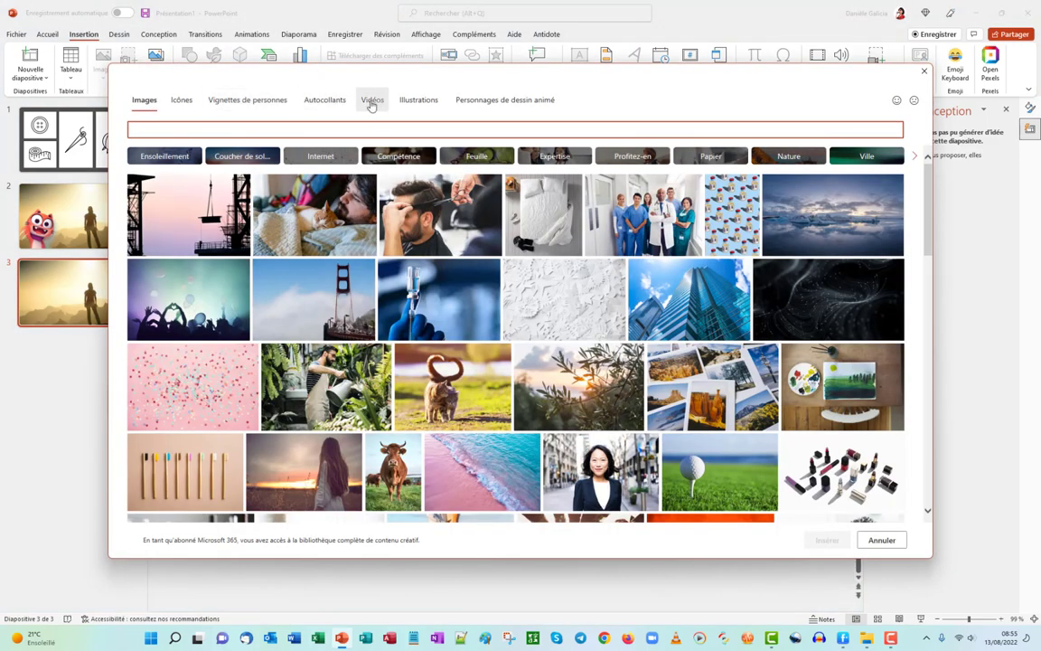
left_click(419, 101)
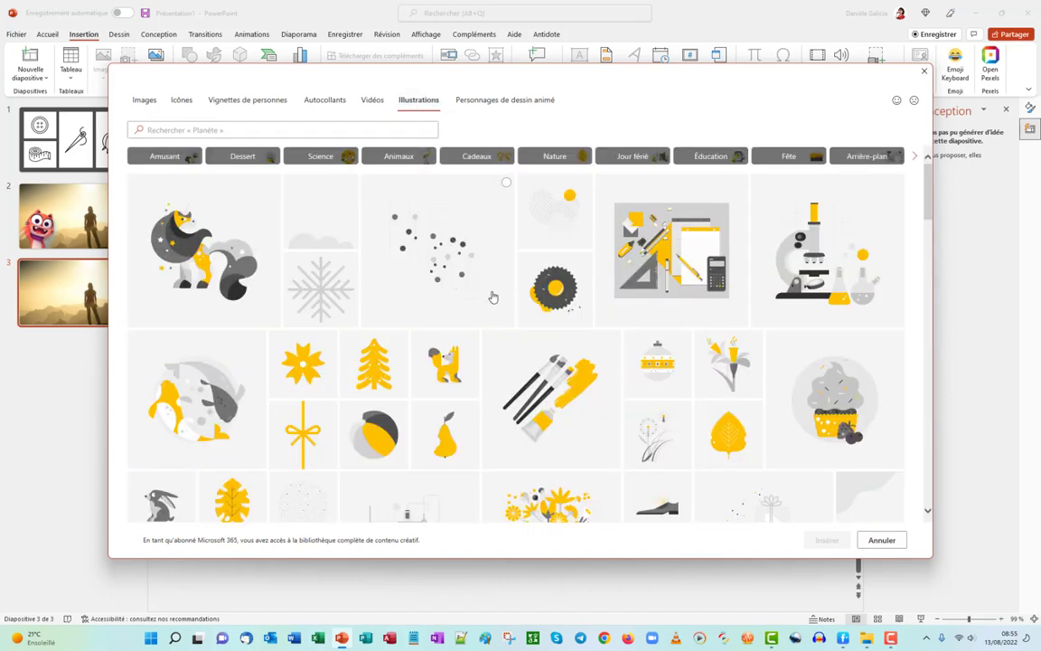
scroll(492, 296, "down", 3)
scroll(492, 297, "down", 2)
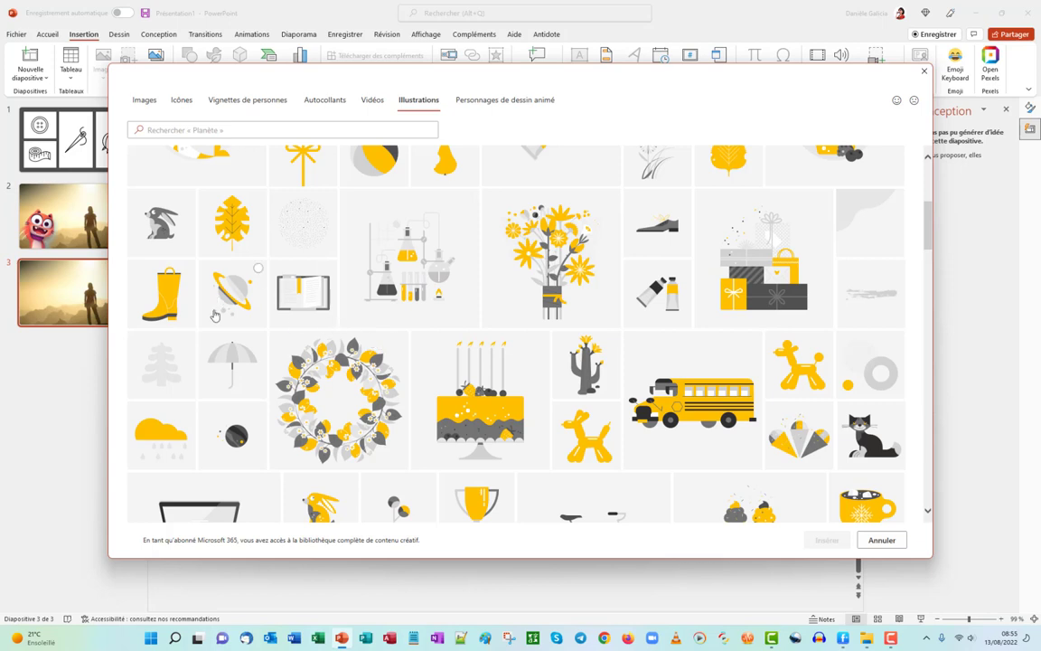
left_click(327, 358)
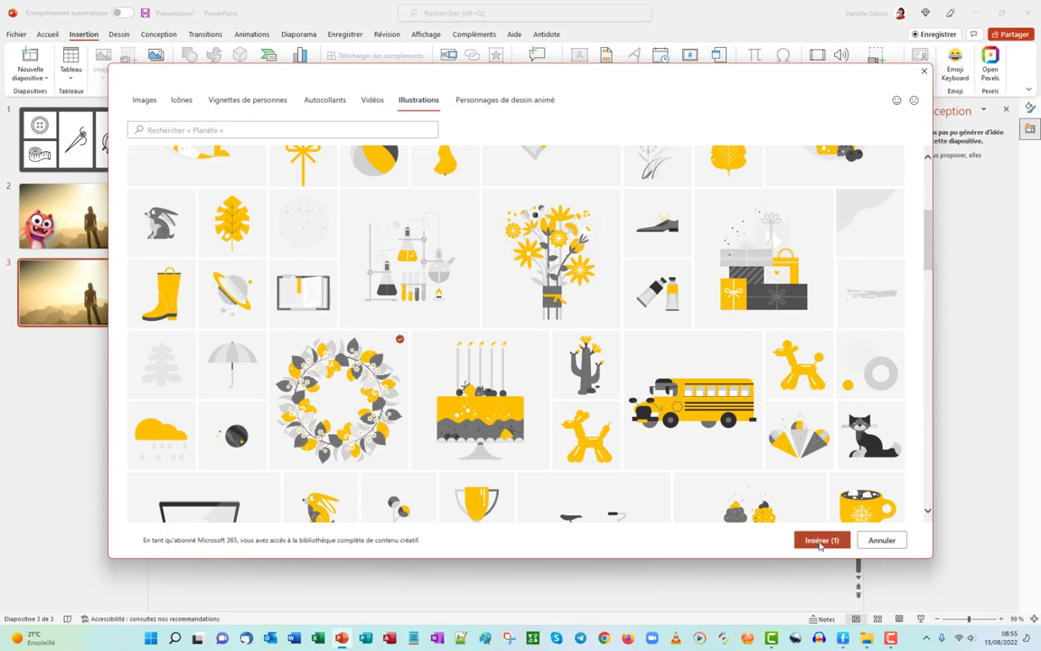
left_click(821, 540)
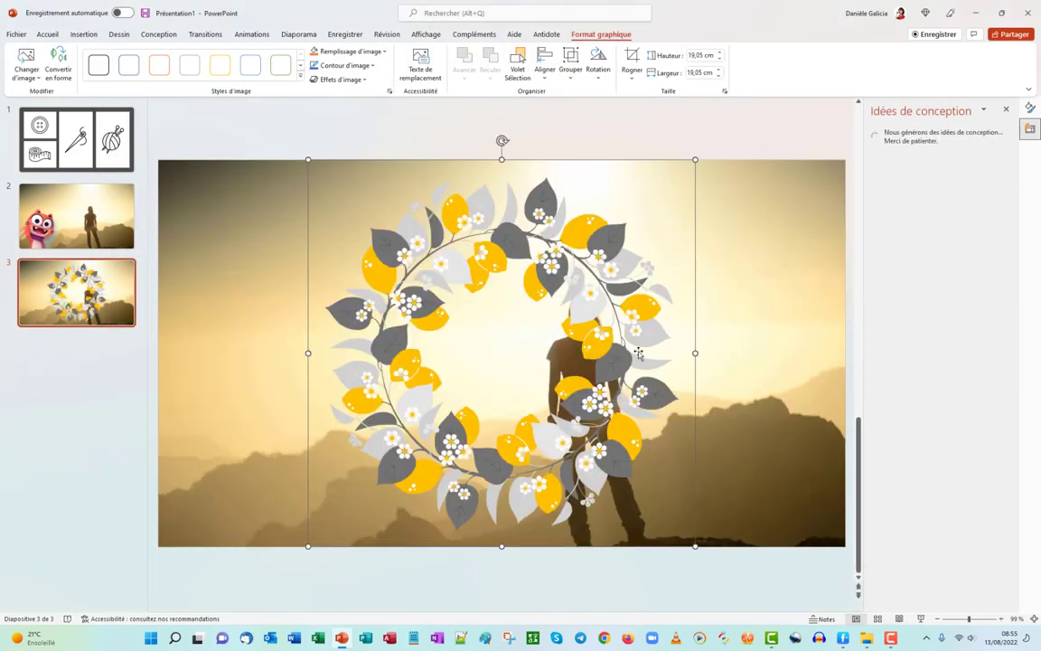
- Drag the wreath onto the slide's left half and fill its leaves Bleu clair
left_click_drag(638, 352, 489, 364)
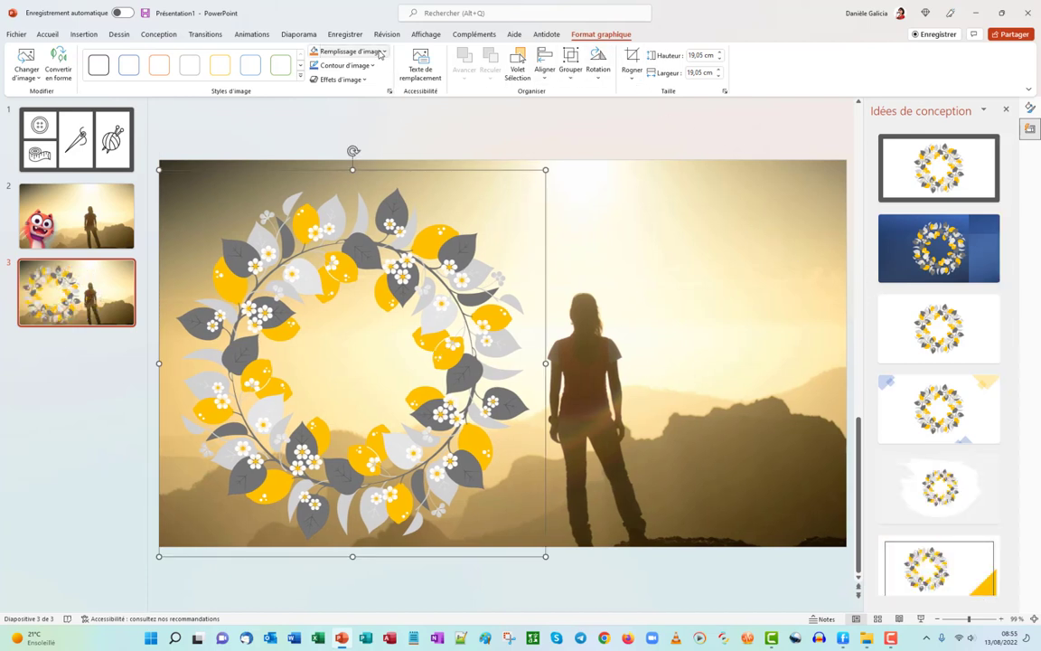
left_click(384, 52)
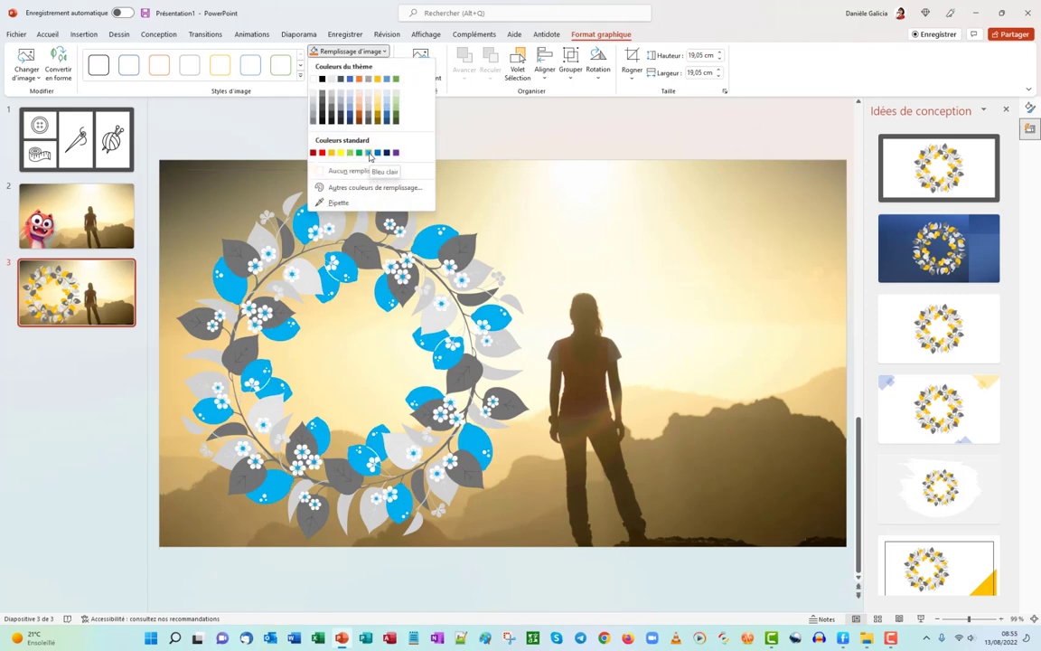
left_click(369, 153)
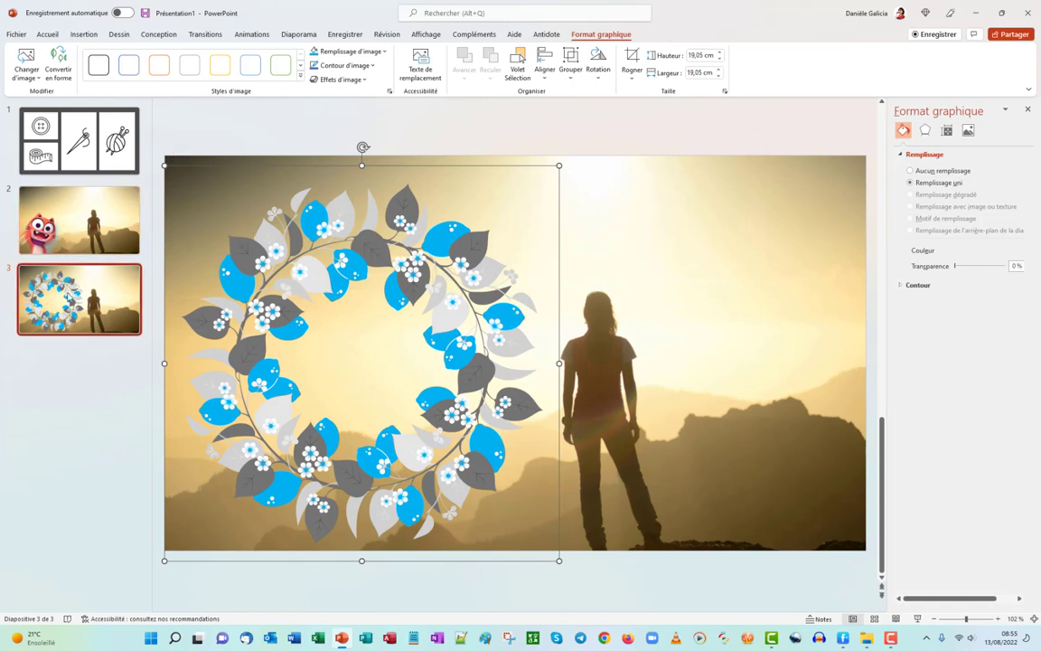
- Duplicate slide 3 as slide 4 and delete the wreath from the copy
right_click(128, 282)
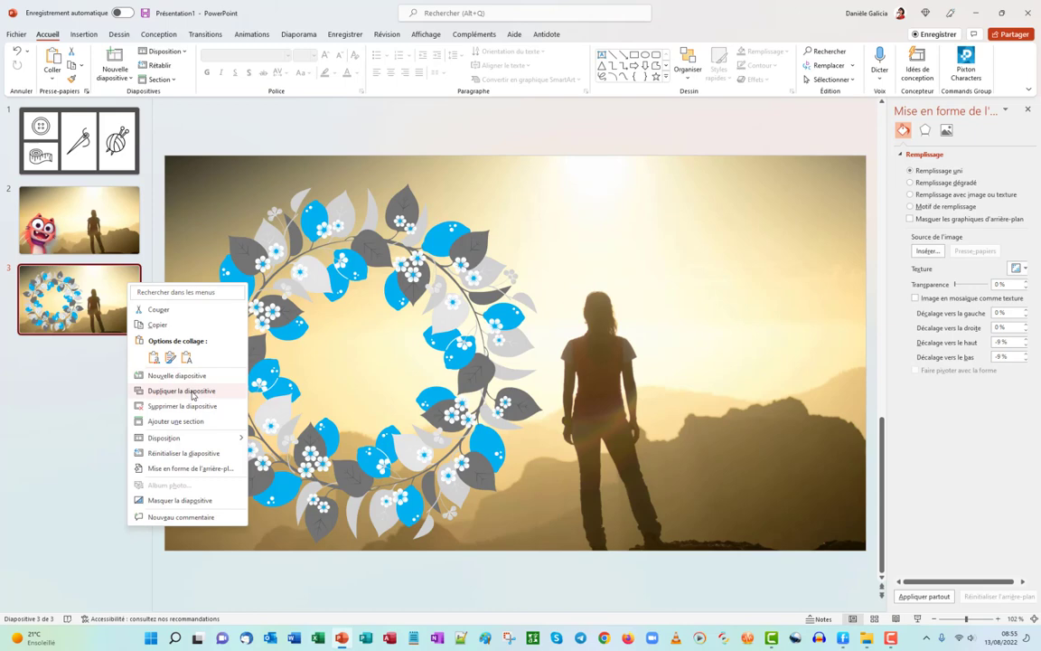
left_click(176, 391)
key("Delete")
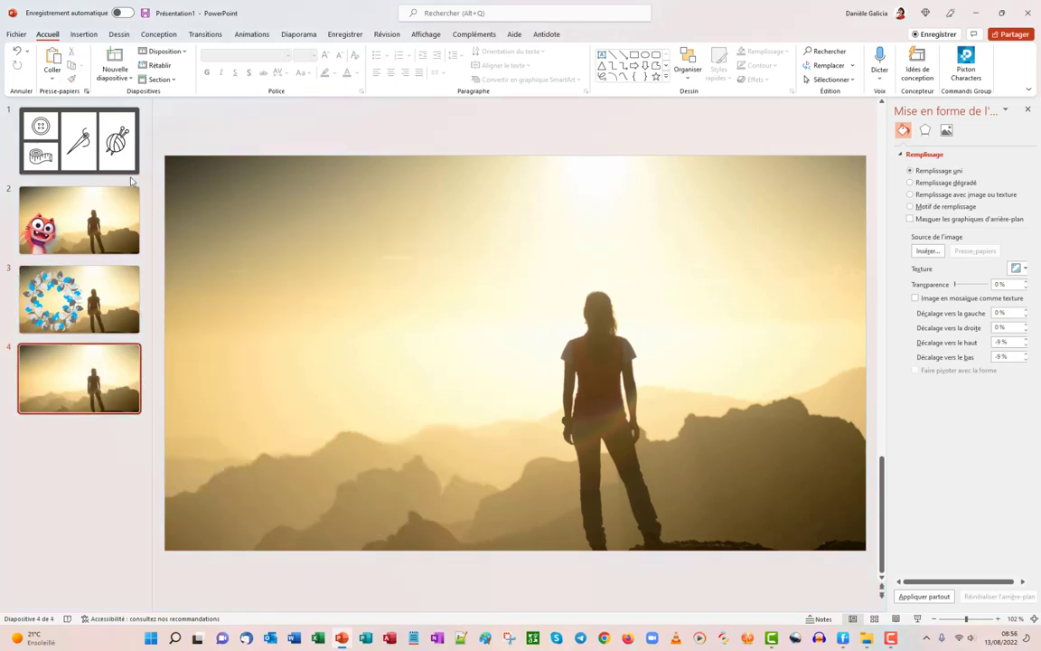
- Open the Personnages de dessin animé collection in the stock image library and browse the parts
left_click(84, 34)
left_click(103, 65)
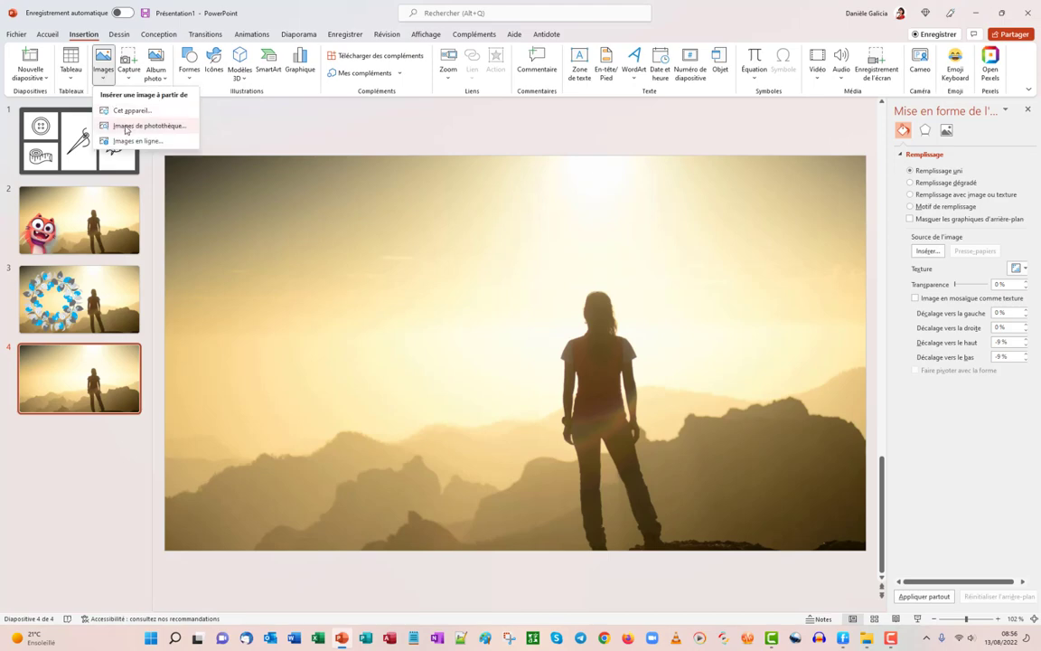
left_click(125, 126)
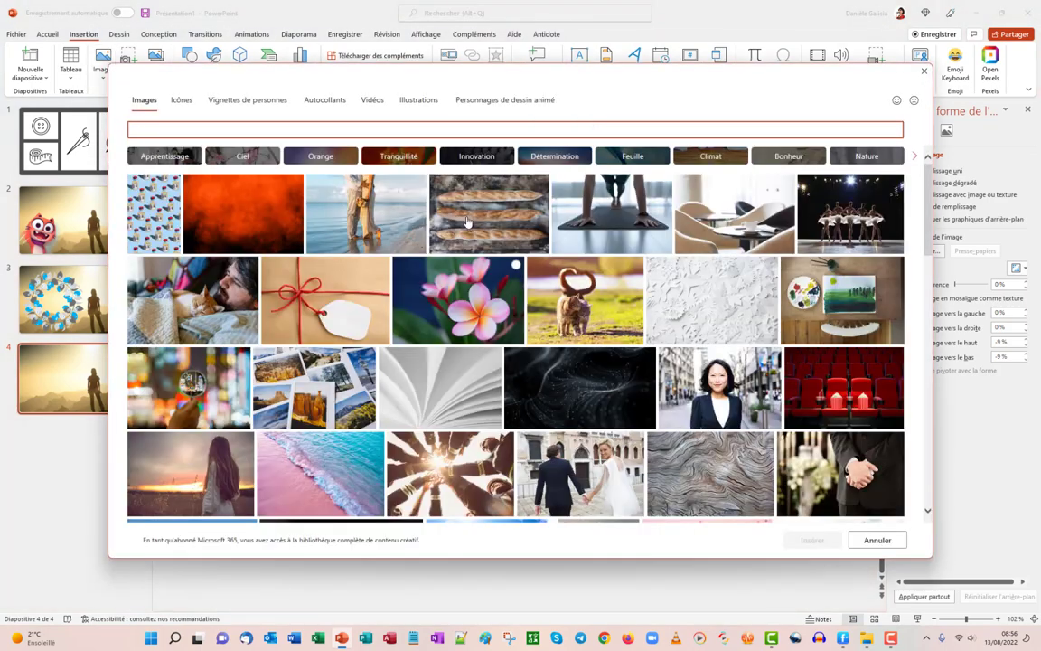
left_click(497, 102)
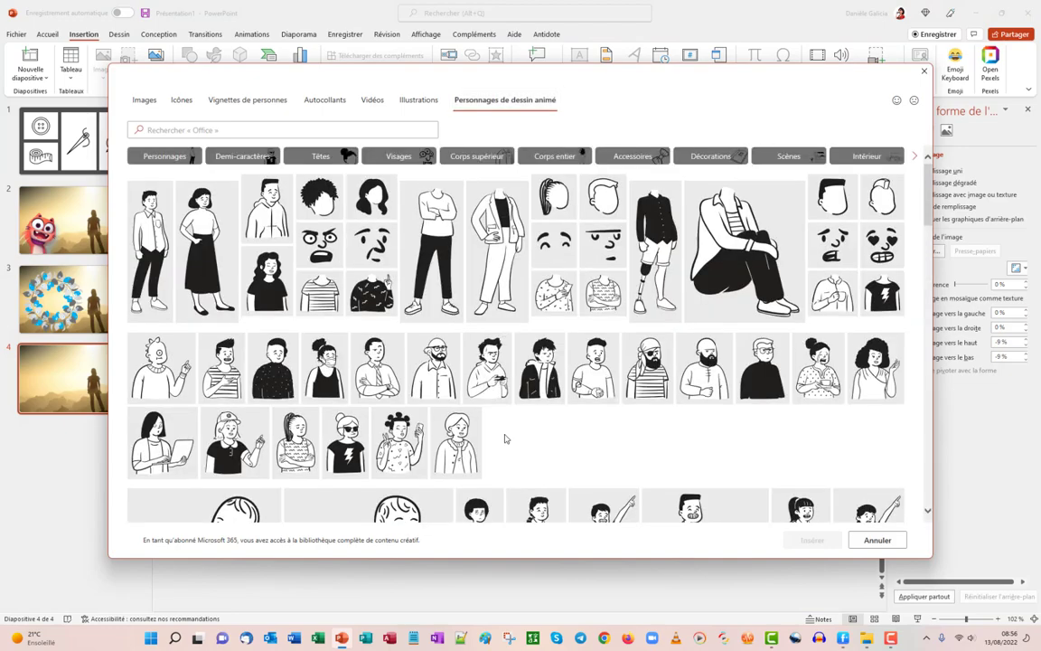
scroll(516, 434, "down", 5)
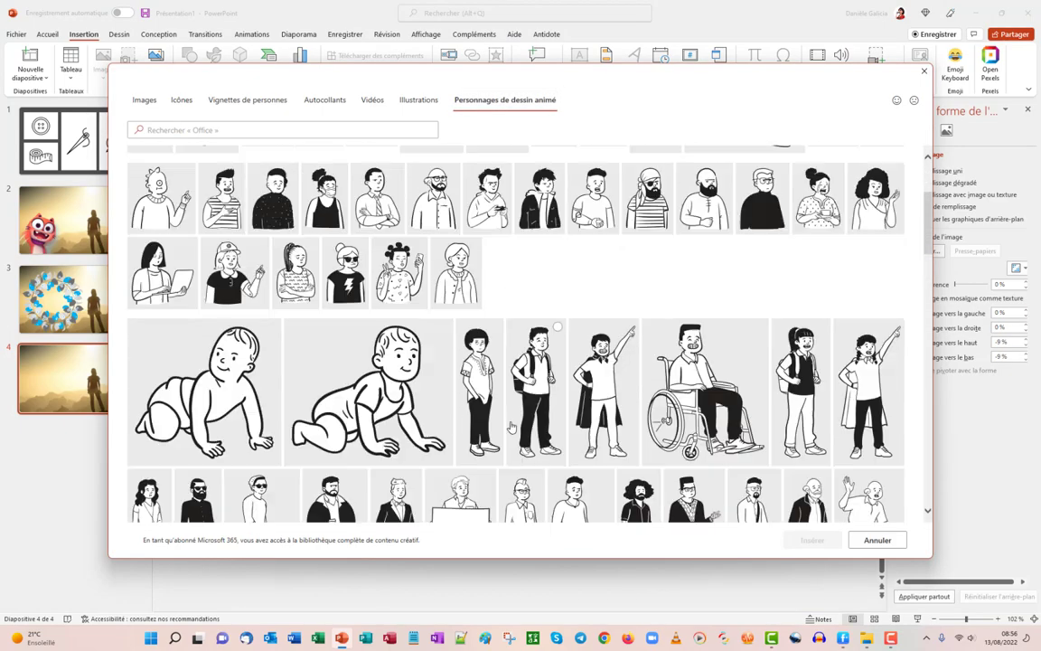
scroll(448, 431, "down", 4)
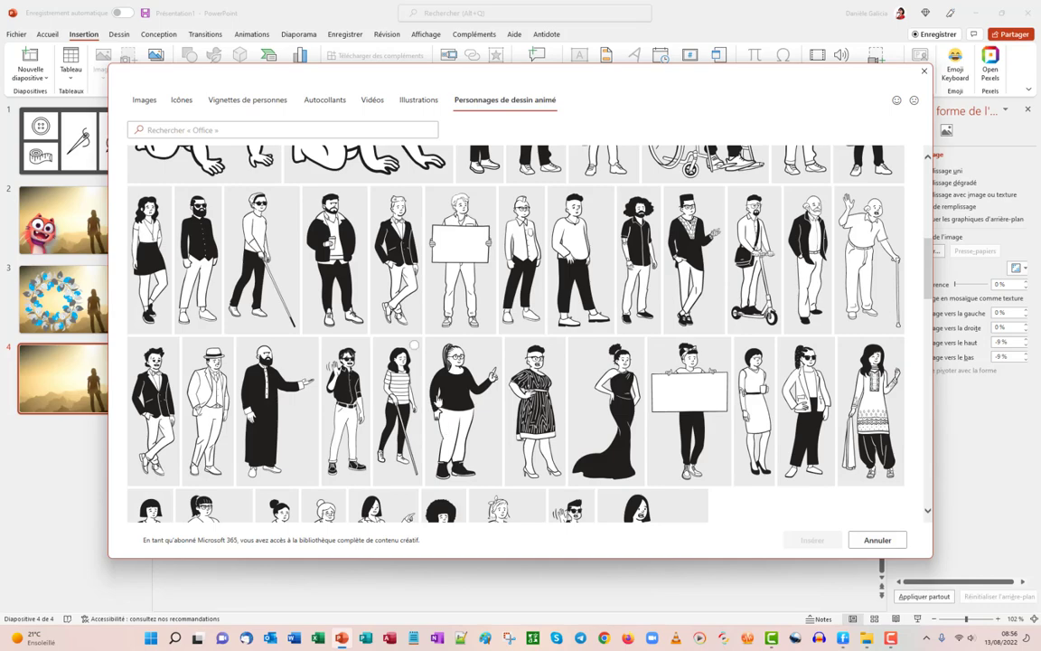
scroll(472, 367, "down", 3)
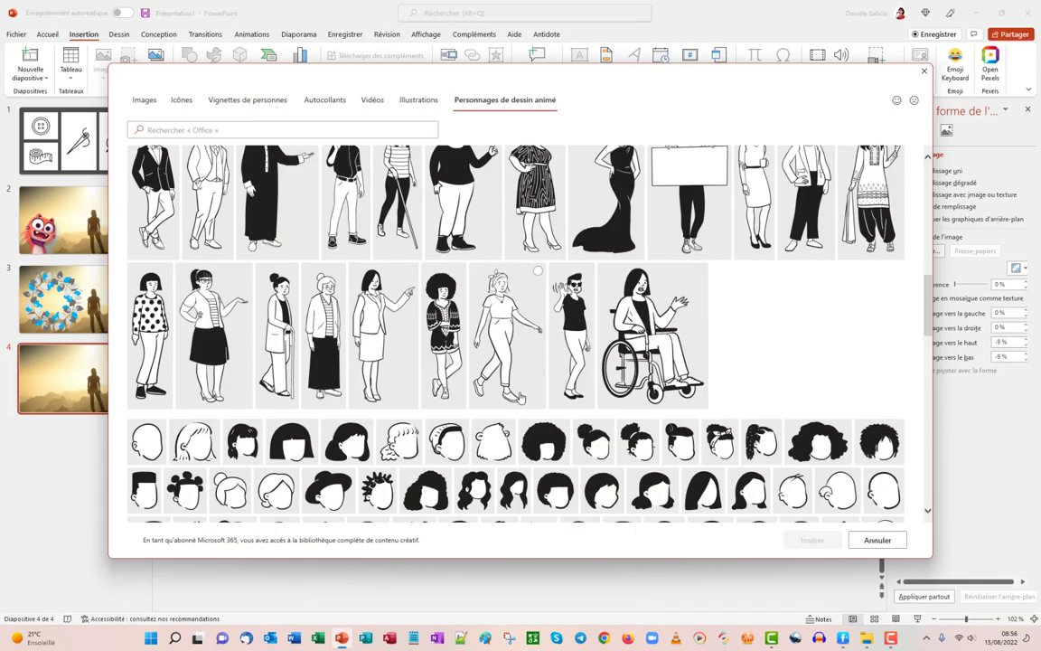
scroll(519, 398, "down", 2)
scroll(389, 384, "down", 2)
scroll(388, 383, "down", 3)
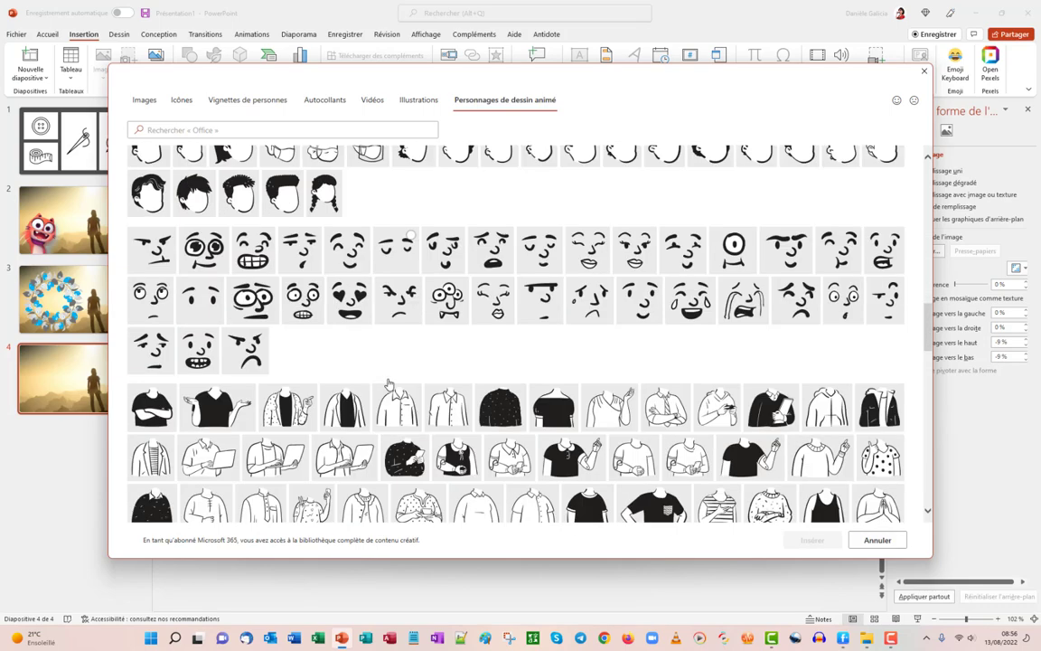
scroll(389, 385, "down", 2)
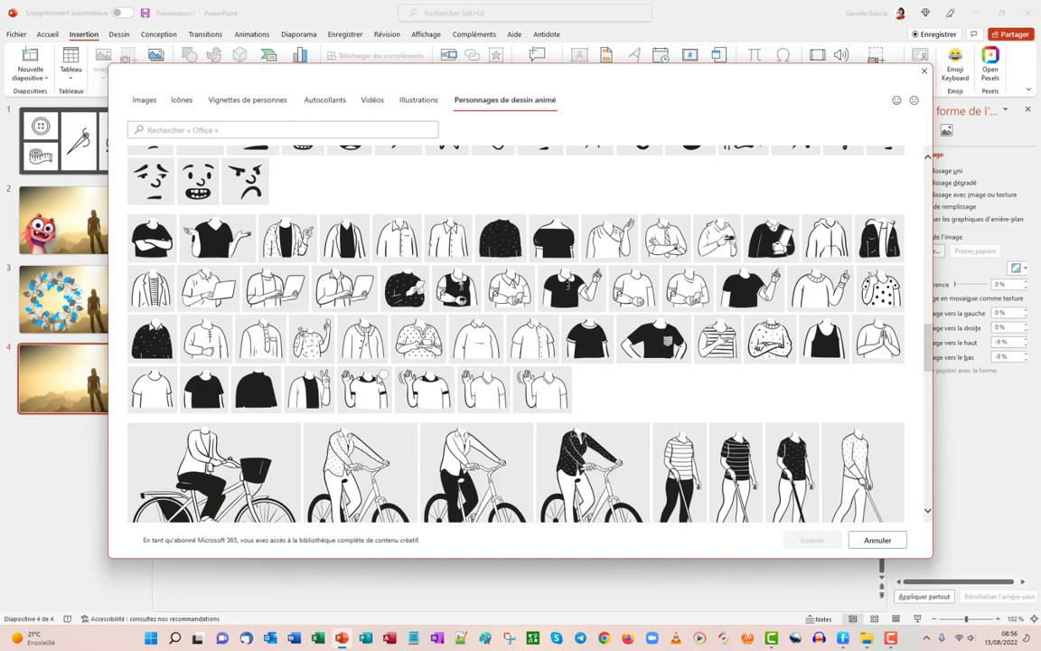
- Choose the waving shirt torso and a short dark hairstyle among the cartoon parts
left_click(379, 389)
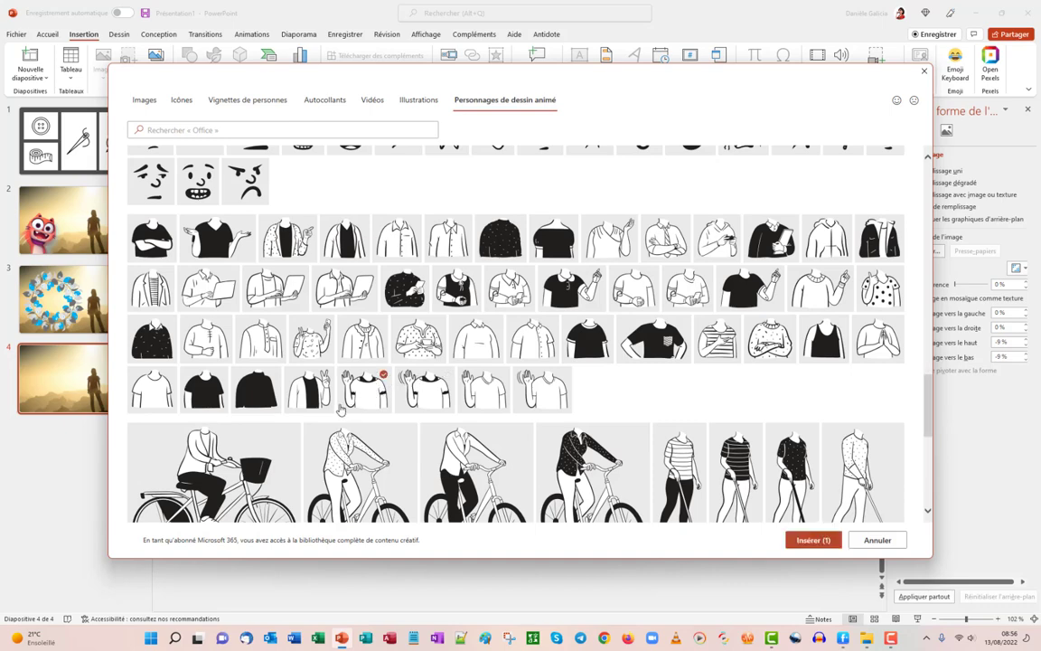
scroll(335, 375, "up", 4)
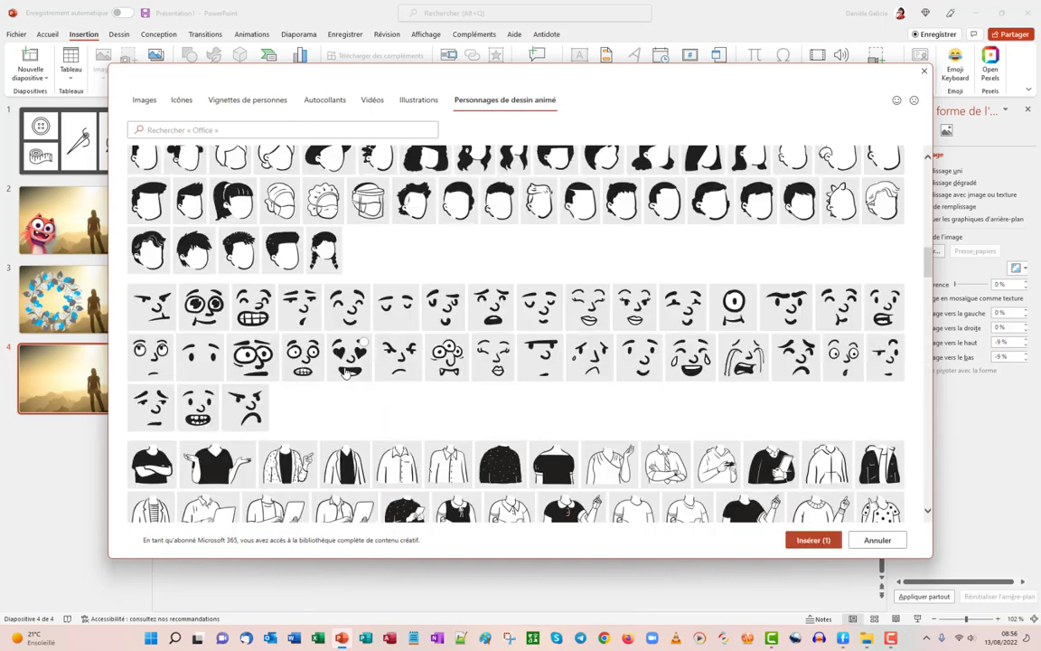
scroll(380, 380, "up", 3)
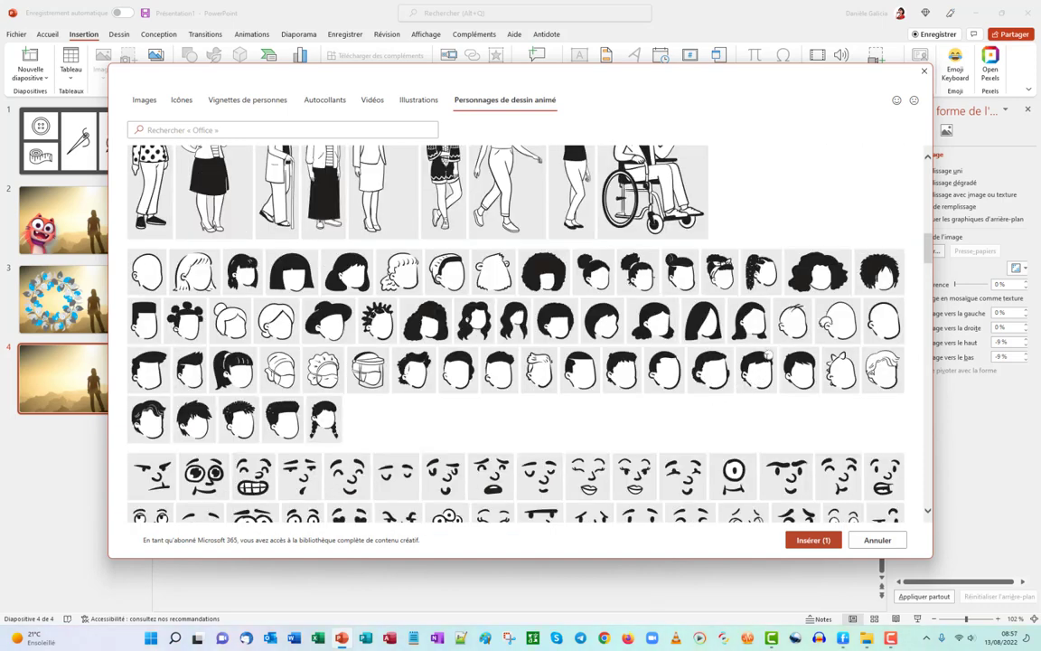
left_click(760, 366)
scroll(604, 428, "down", 1)
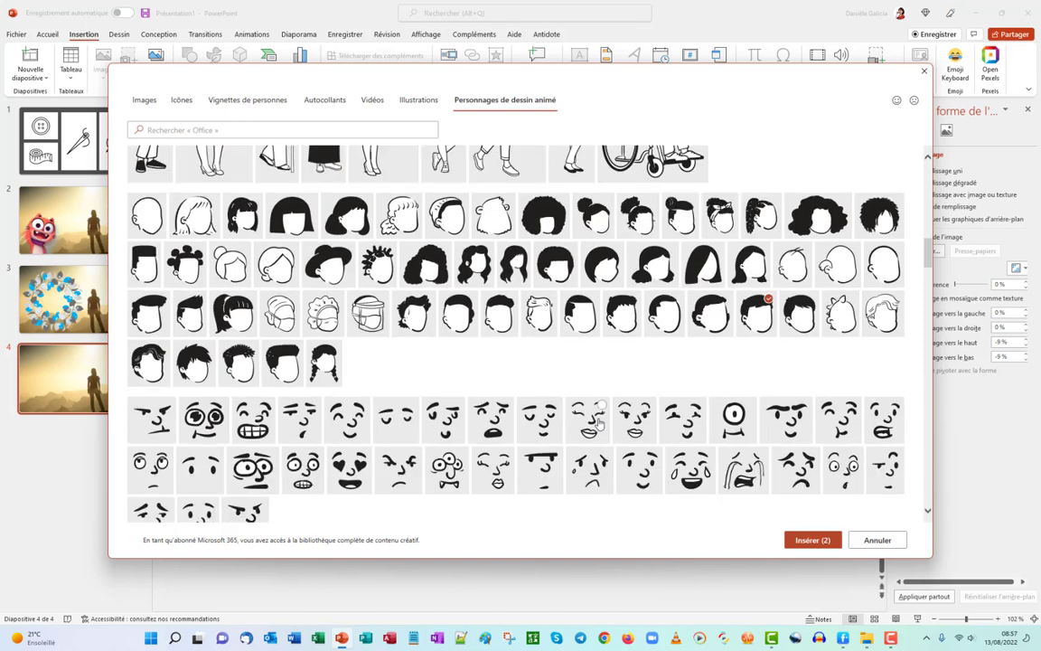
scroll(402, 364, "down", 1)
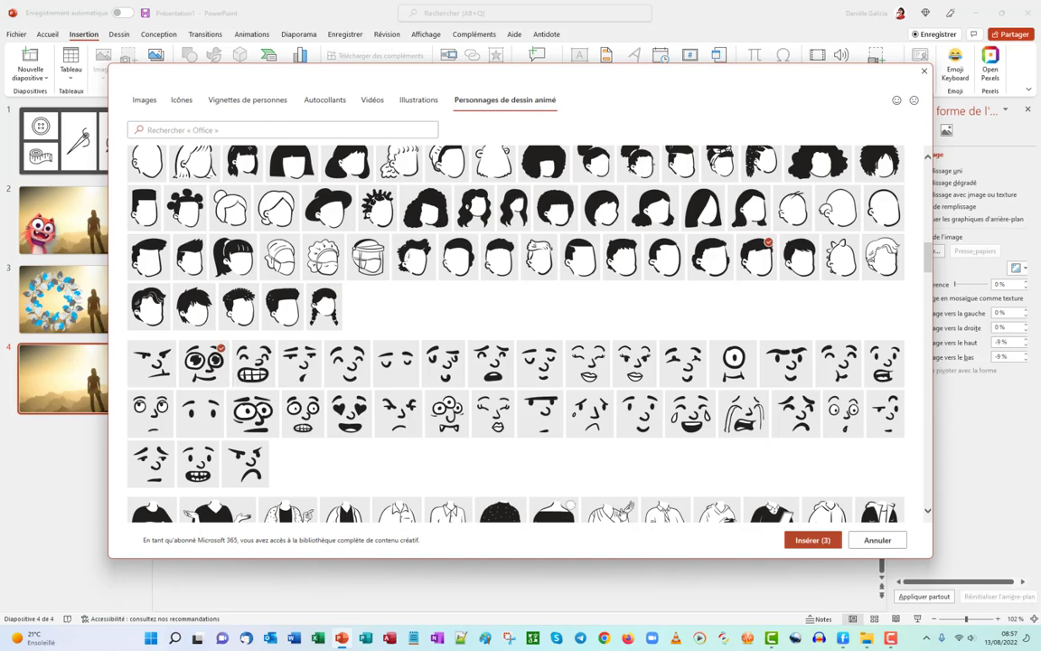
- Insert the chosen cartoon parts and place the head, eyes and mouth onto the waving body
left_click(807, 542)
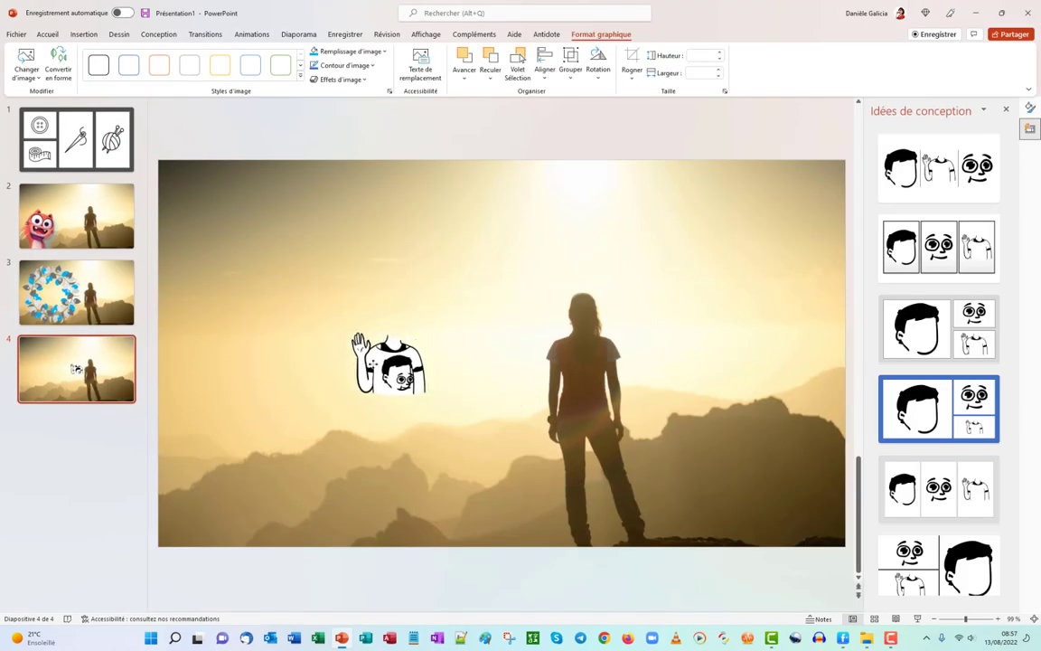
left_click_drag(518, 401, 391, 419)
left_click(441, 377)
left_click(380, 366)
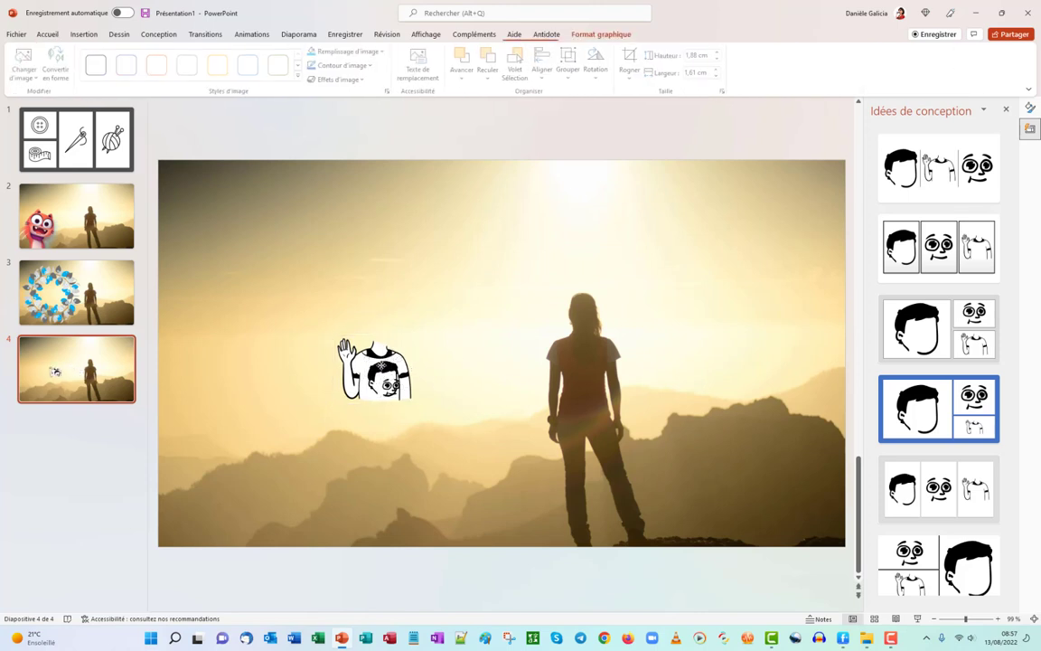
left_click_drag(379, 366, 374, 325)
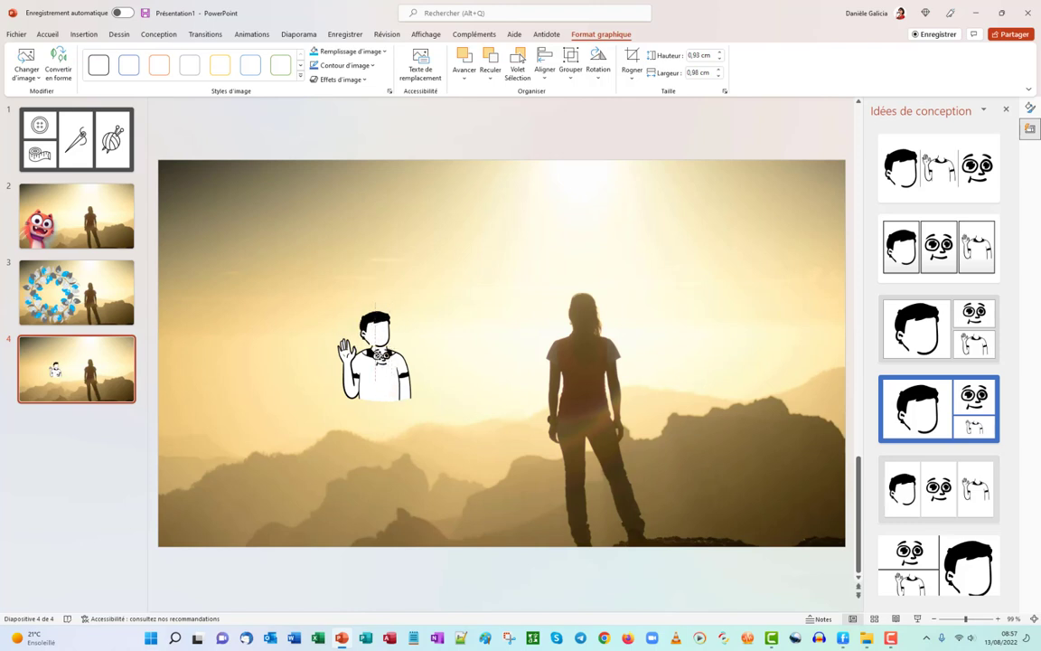
left_click_drag(390, 386, 380, 336)
left_click(755, 482)
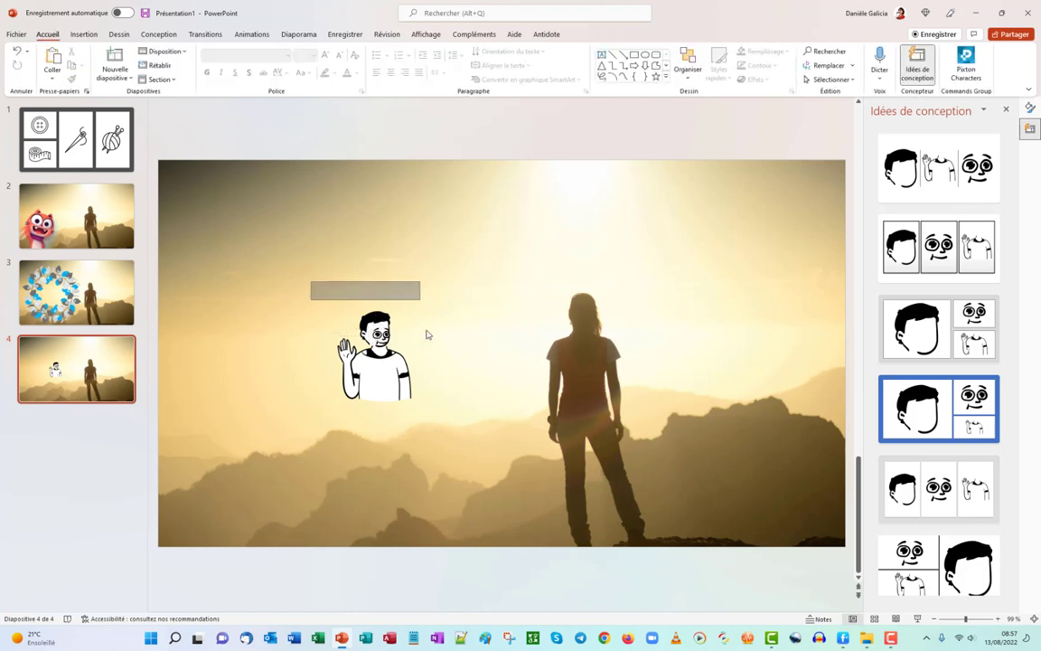
- Marquee-select all the character's parts and group them into one object
left_click_drag(311, 286, 457, 511)
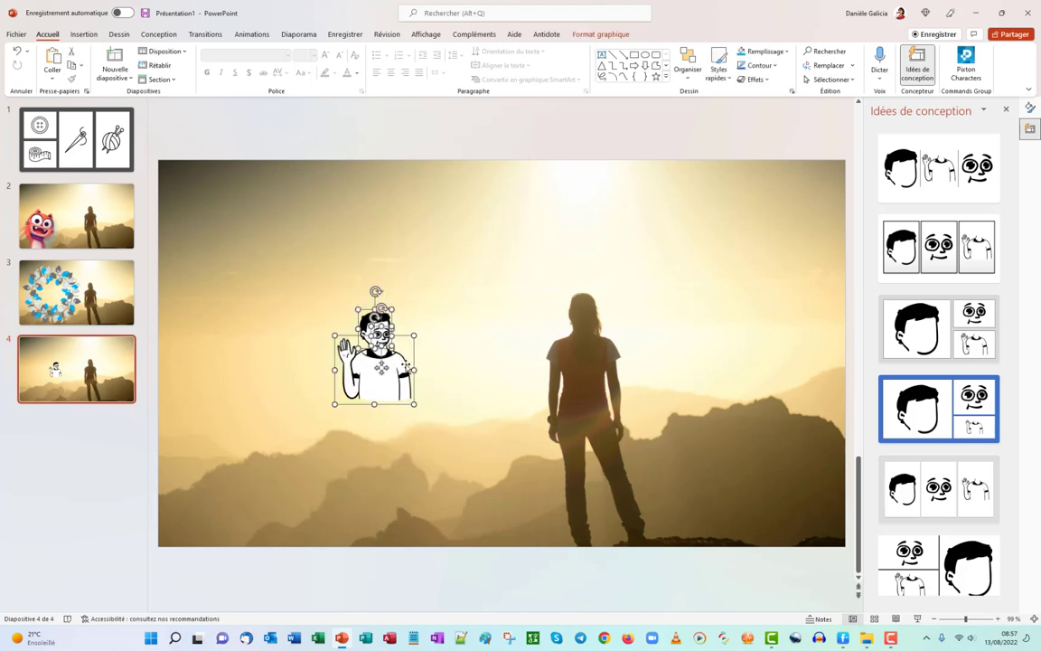
right_click(406, 365)
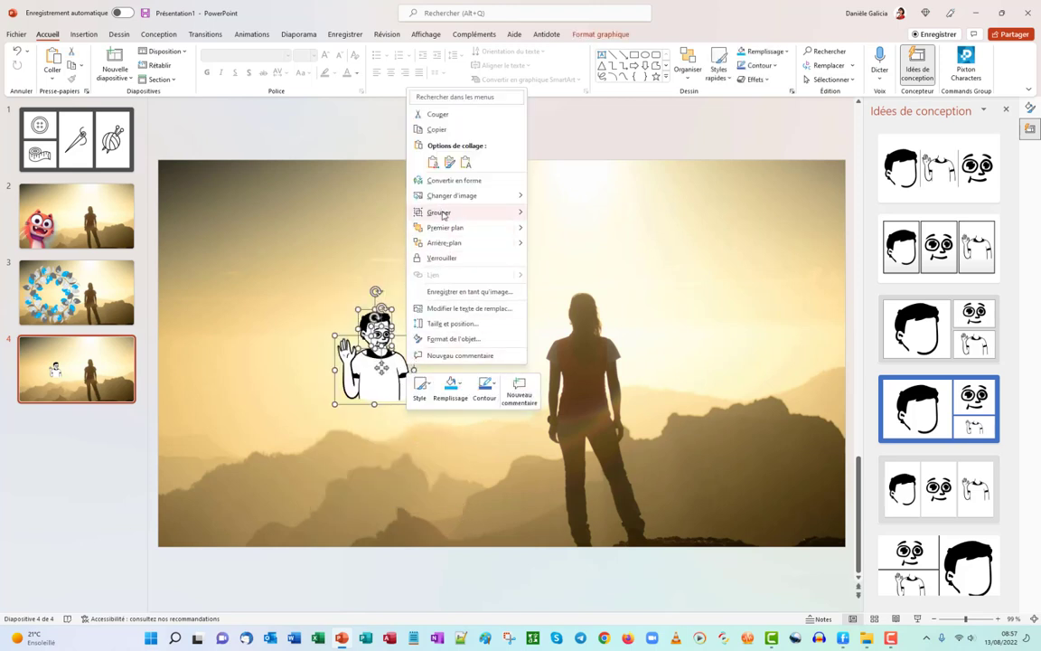
mouse_move(443, 215)
left_click(553, 216)
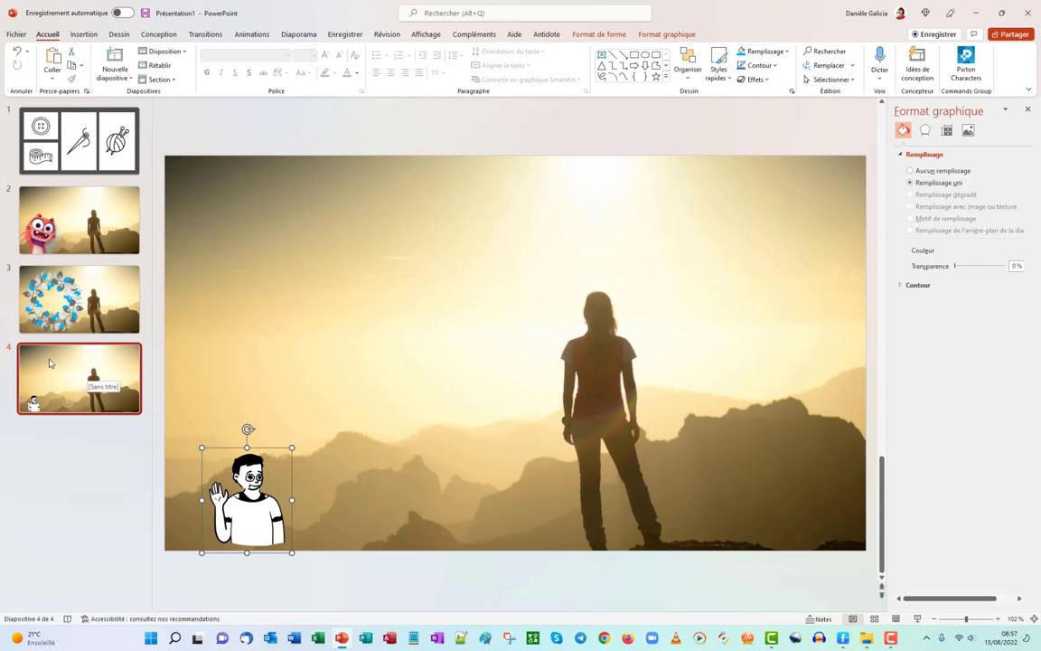
- Duplicate slide 4 as slide 5 and delete the waving character from it
right_click(49, 363)
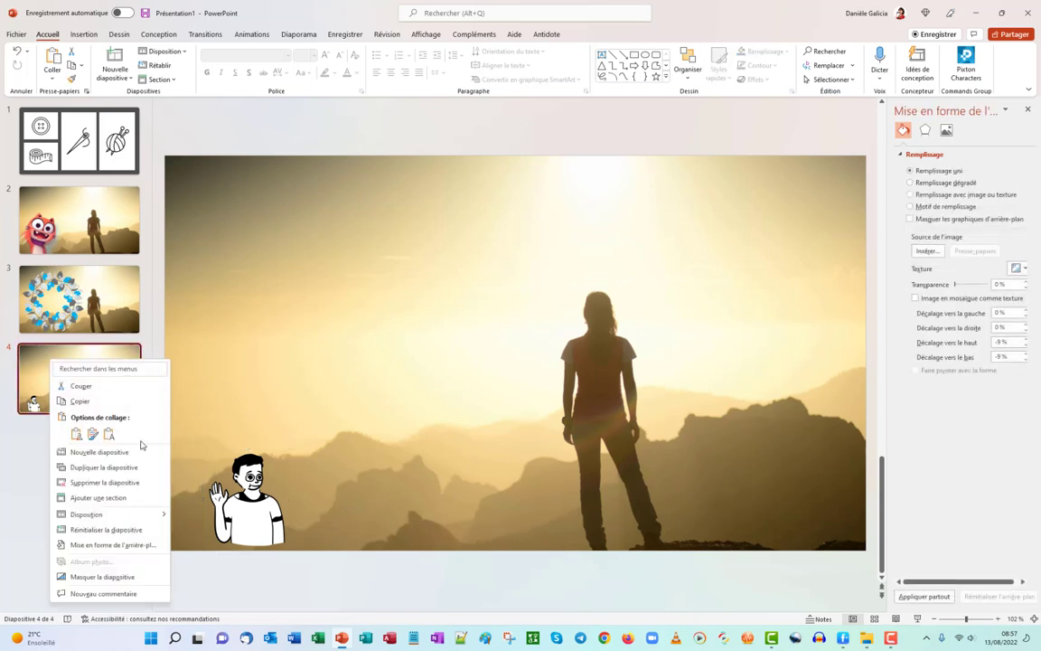
left_click(141, 471)
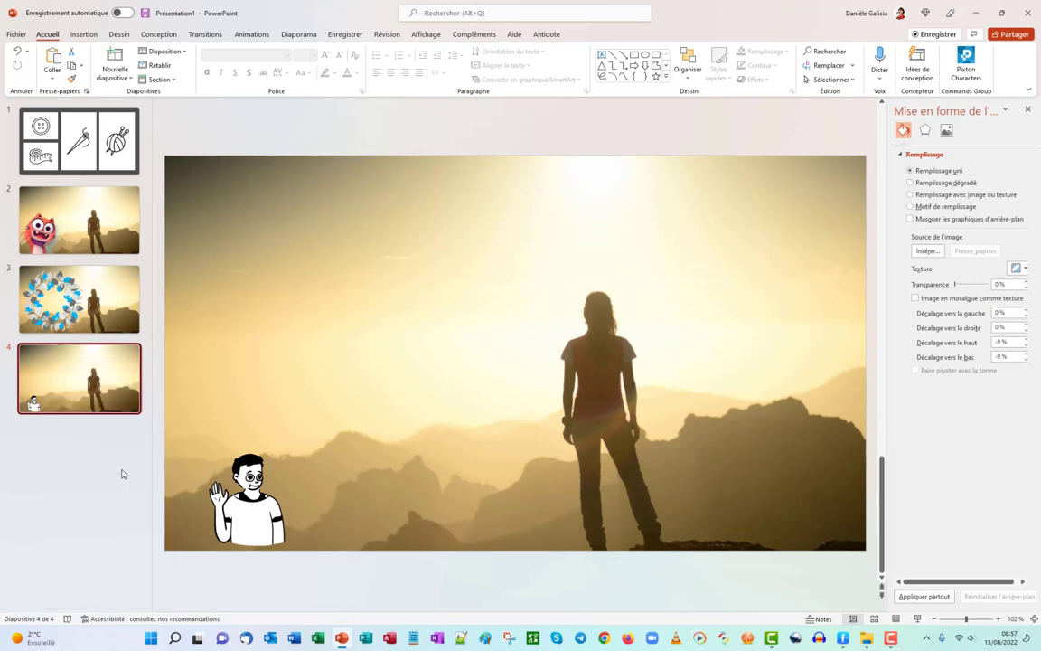
left_click(249, 502)
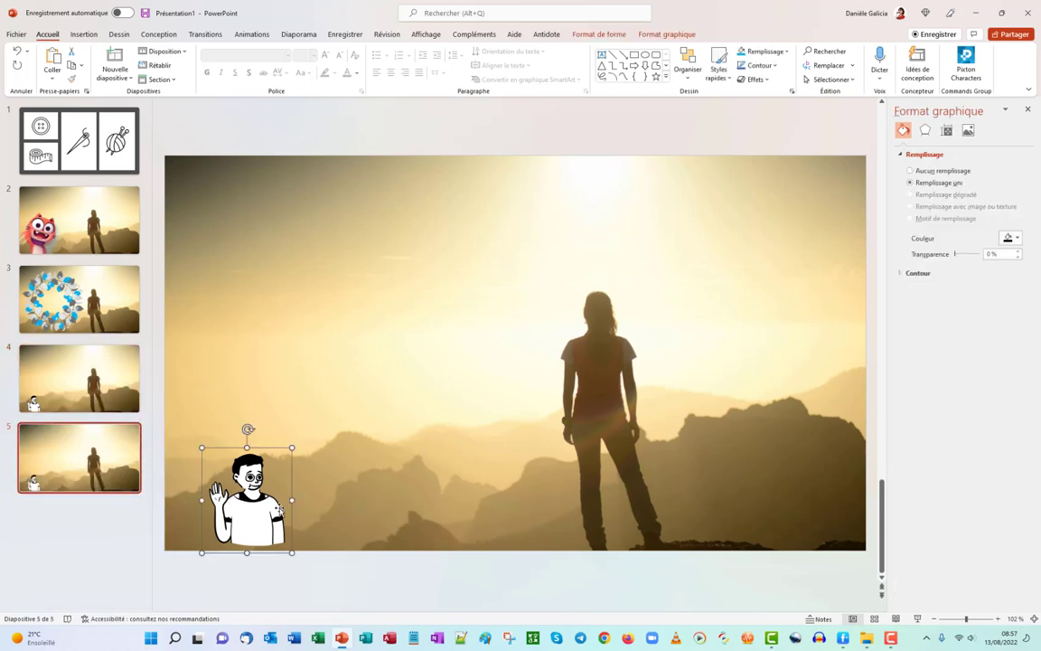
key("Delete")
- Insert the stock cyclist video from the Vidéos library onto slide 5
left_click(82, 34)
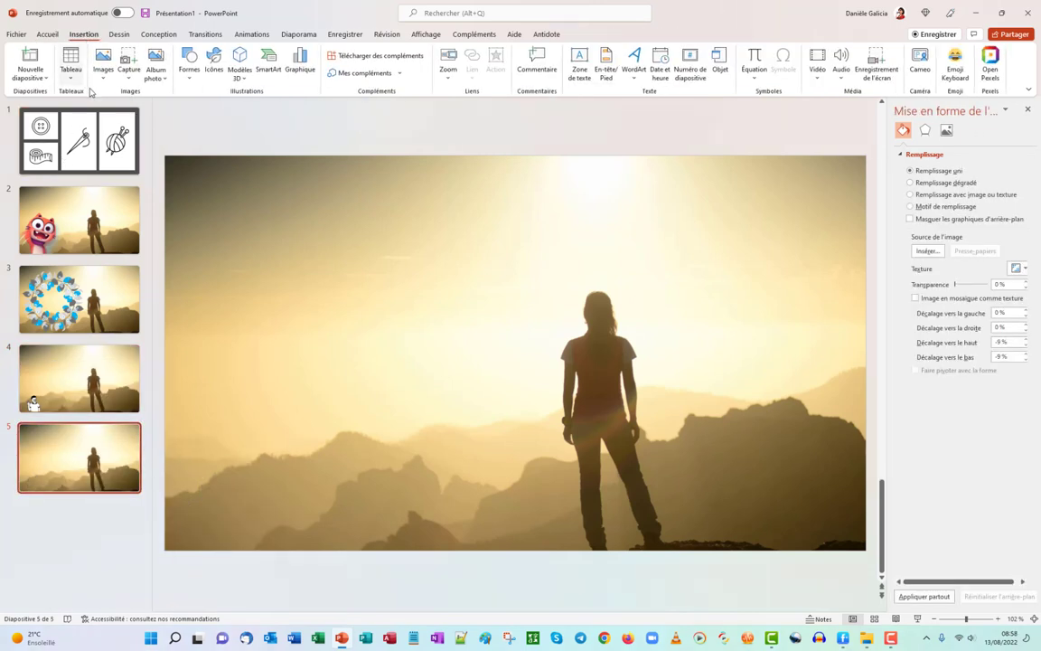
left_click(104, 73)
left_click(126, 125)
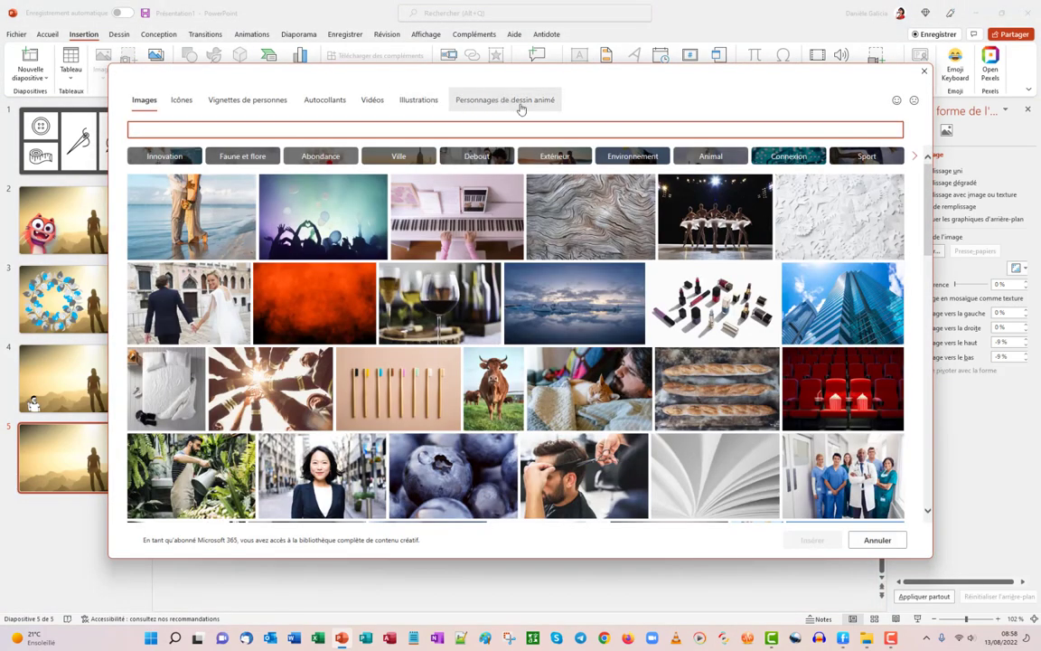
left_click(370, 101)
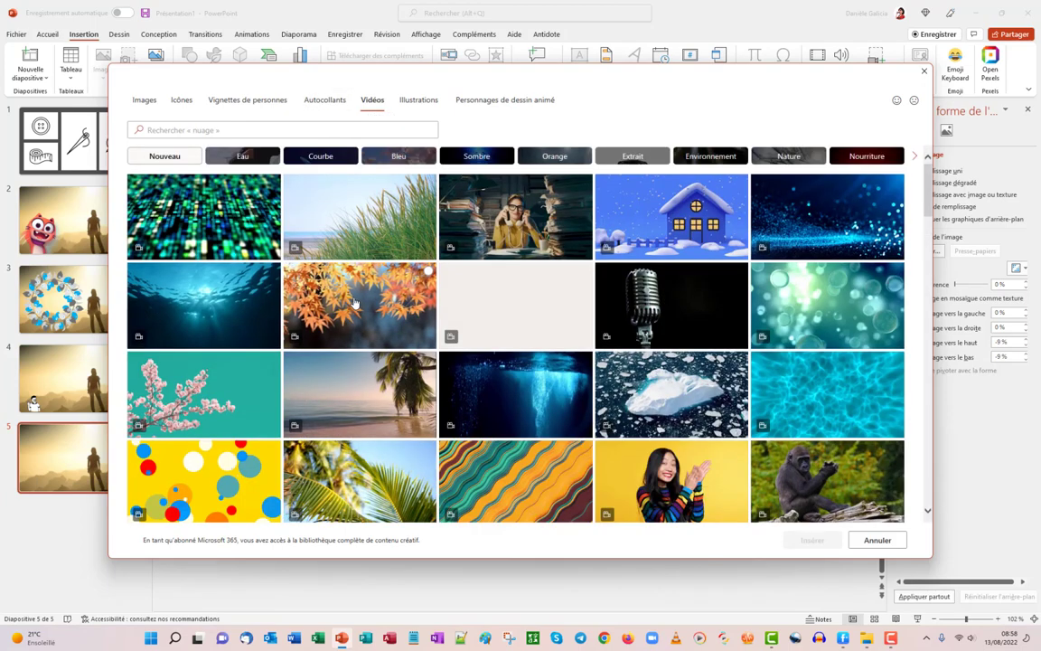
scroll(525, 318, "down", 3)
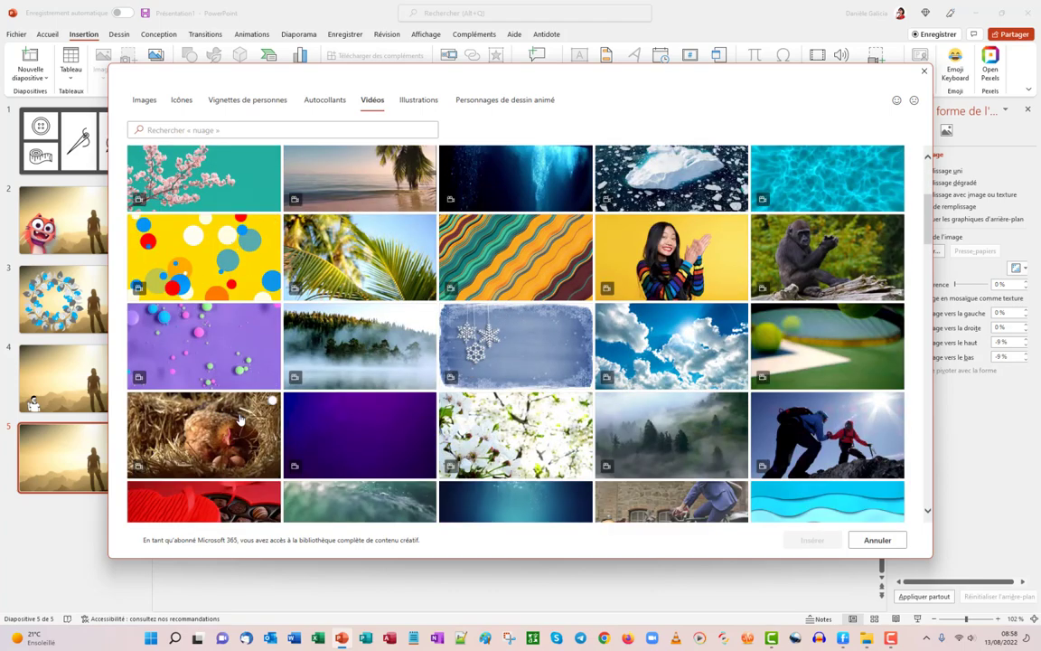
scroll(241, 419, "down", 3)
left_click(746, 320)
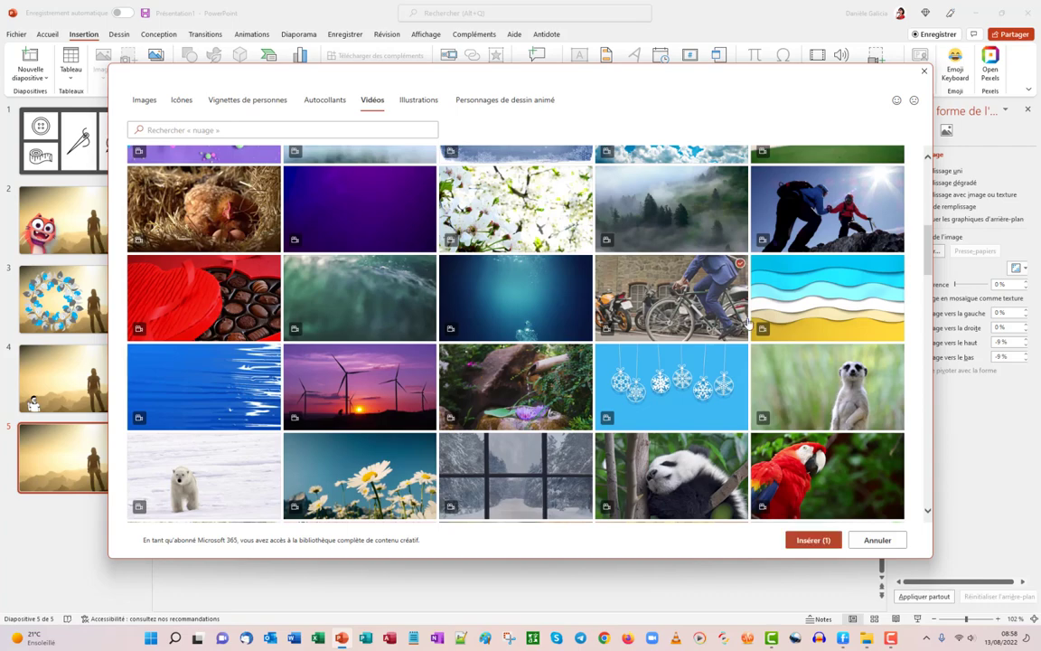
left_click(813, 540)
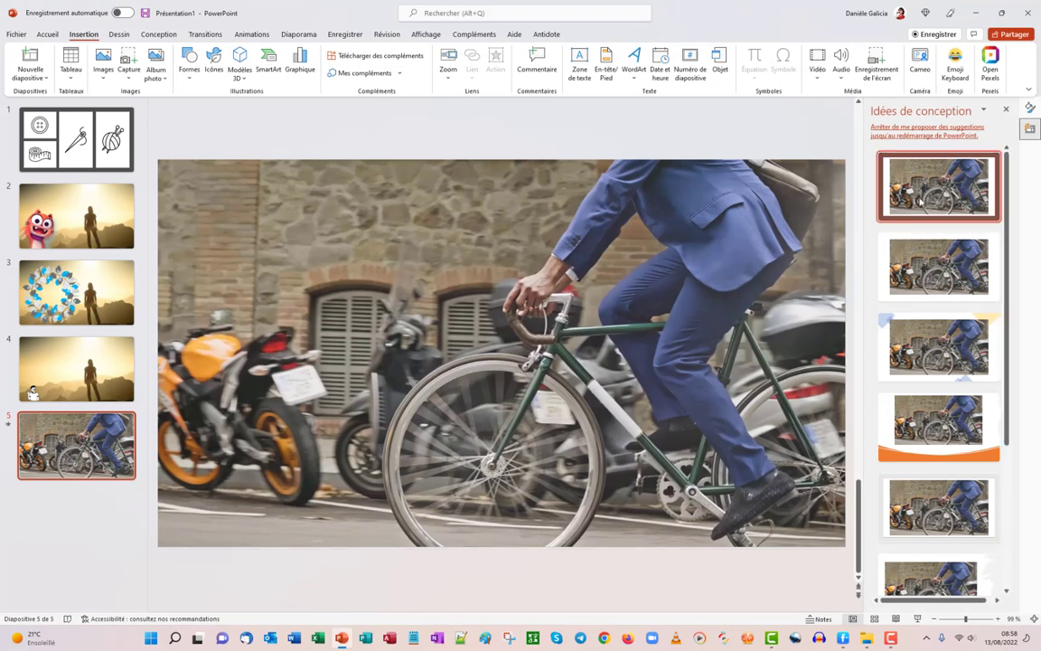
- Apply the white framed design with a yellow corner triangle, then go back to slide 4
scroll(934, 233, "down", 1)
scroll(934, 239, "down", 2)
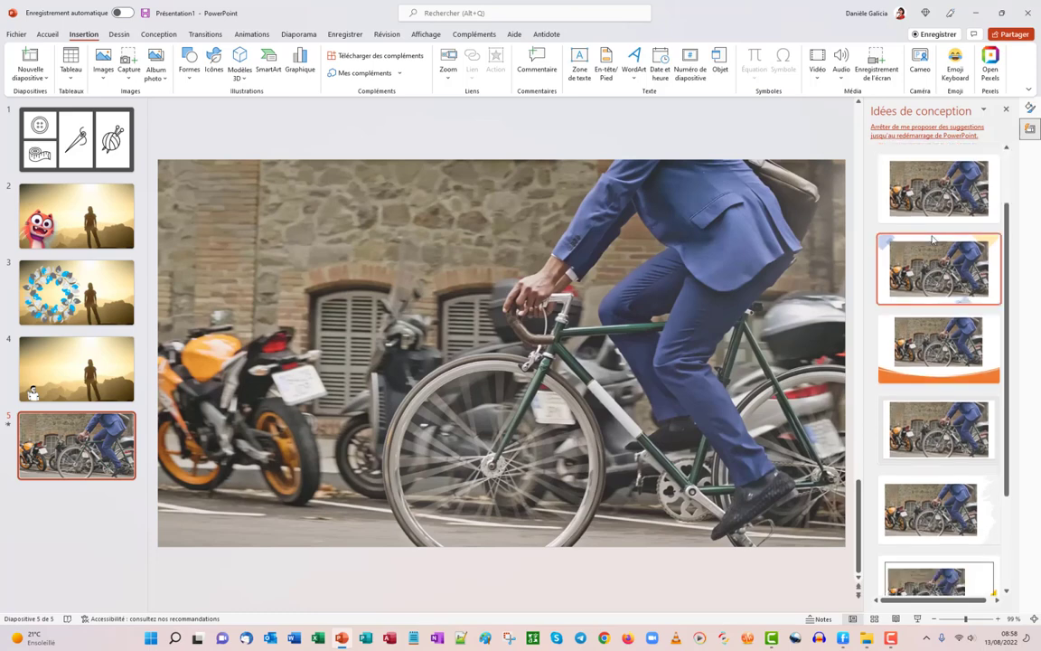
scroll(934, 240, "down", 1)
scroll(934, 240, "down", 1)
scroll(934, 240, "down", 1)
scroll(934, 240, "down", 1)
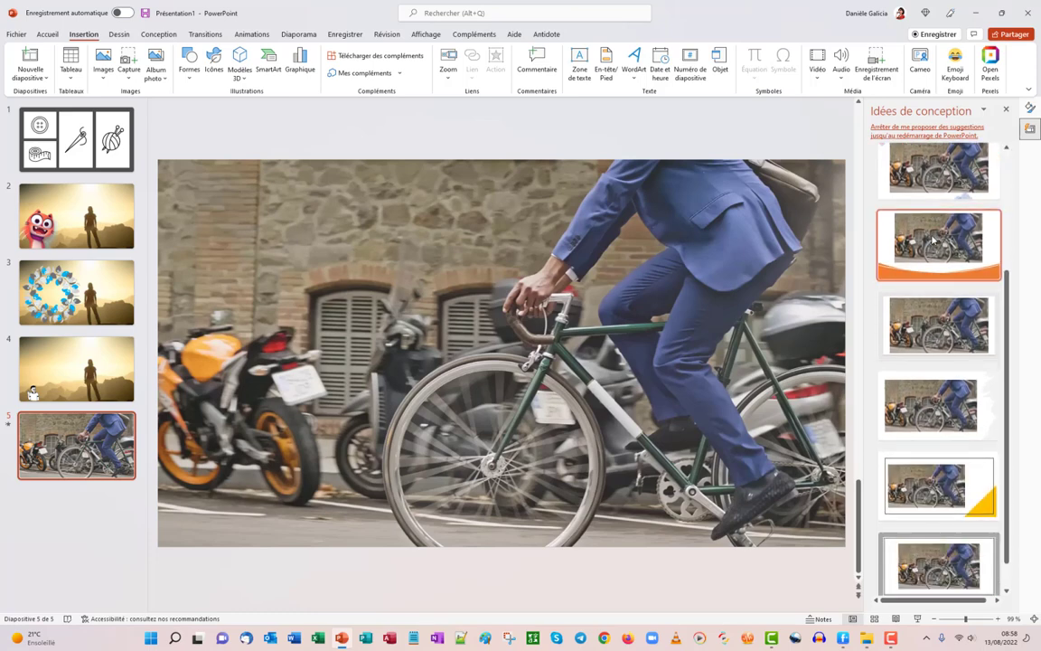
scroll(934, 240, "down", 1)
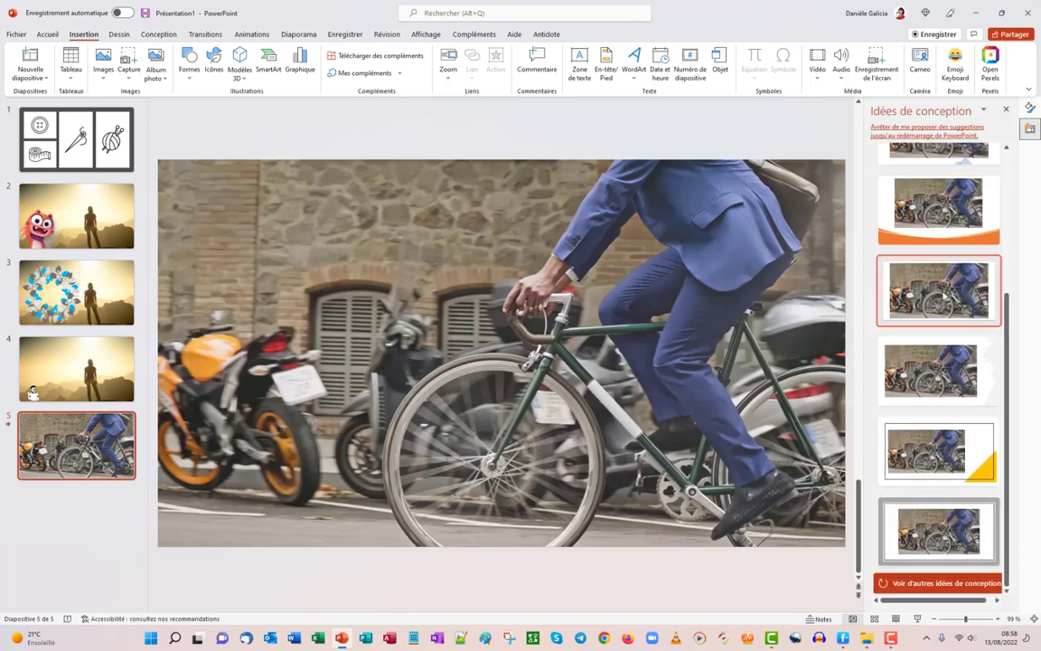
left_click(943, 452)
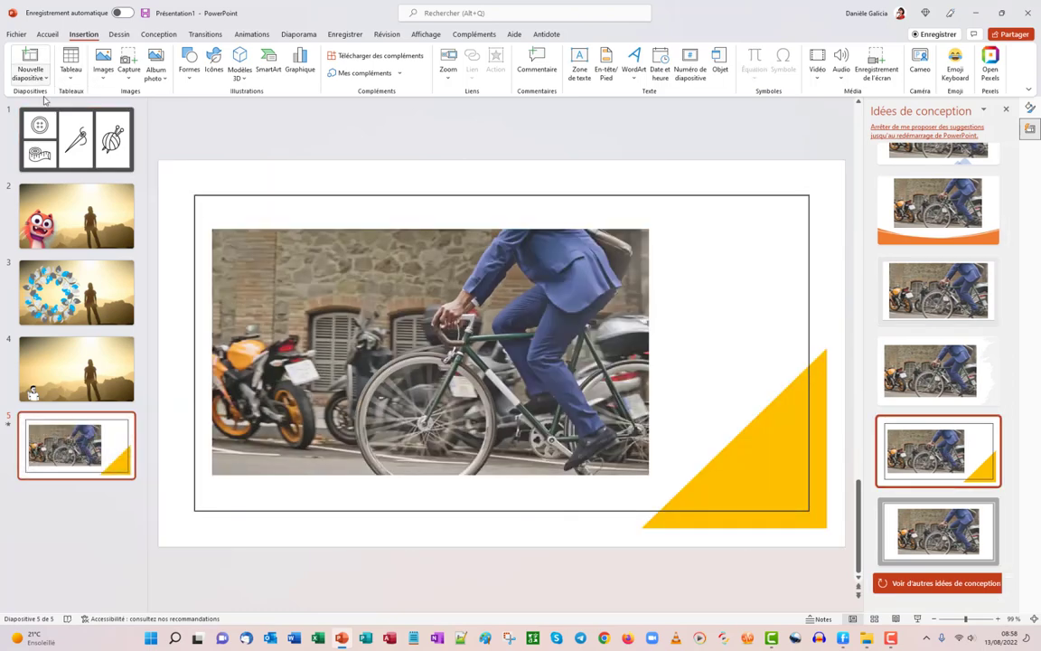
left_click(66, 365)
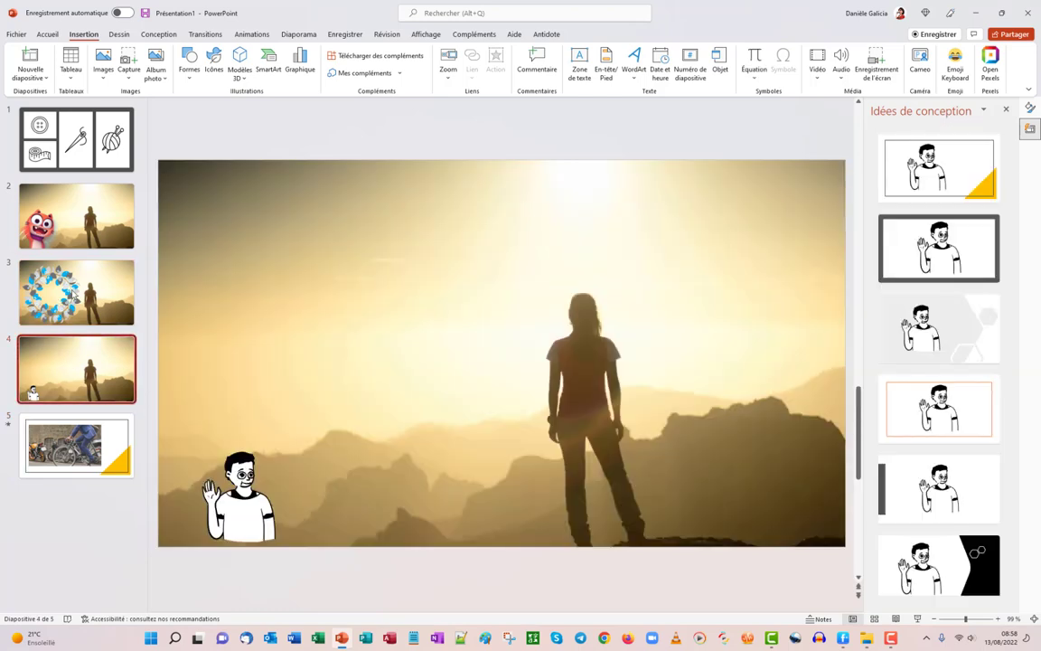
- Duplicate slide 4, move the copy after the cyclist slide, and delete its cartoon character
left_click(48, 78)
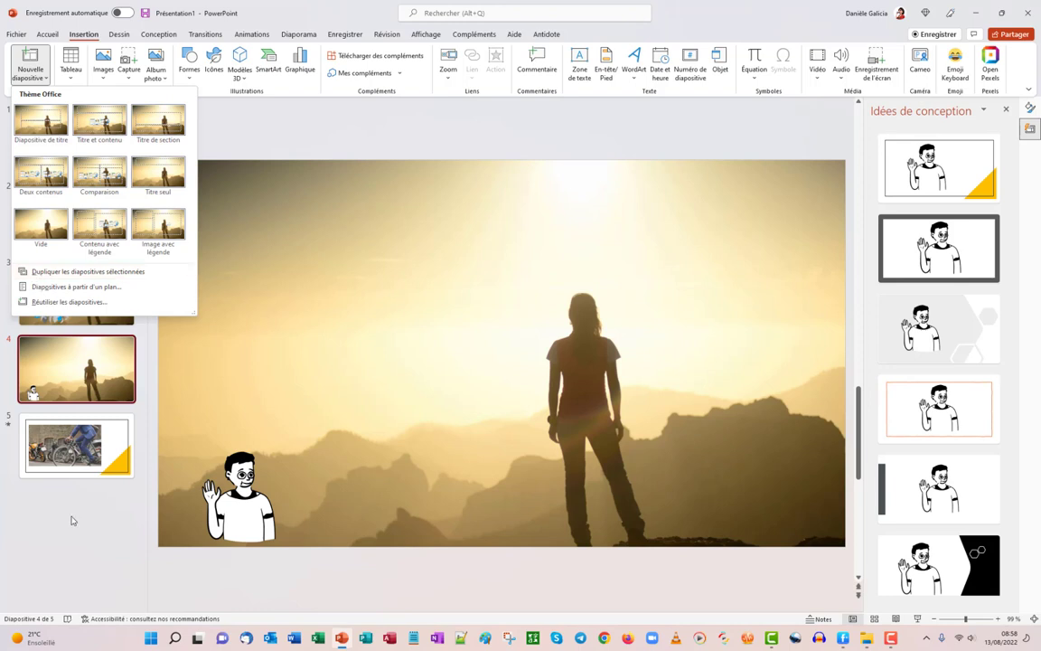
left_click(95, 271)
left_click_drag(79, 434, 86, 508)
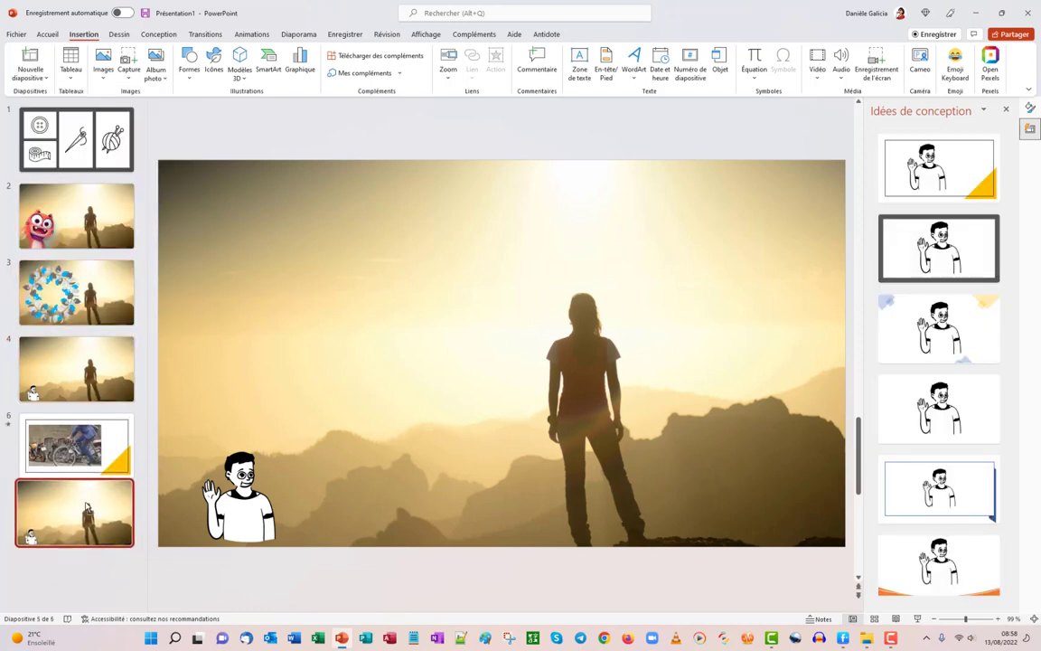
left_click(242, 497)
key("Delete")
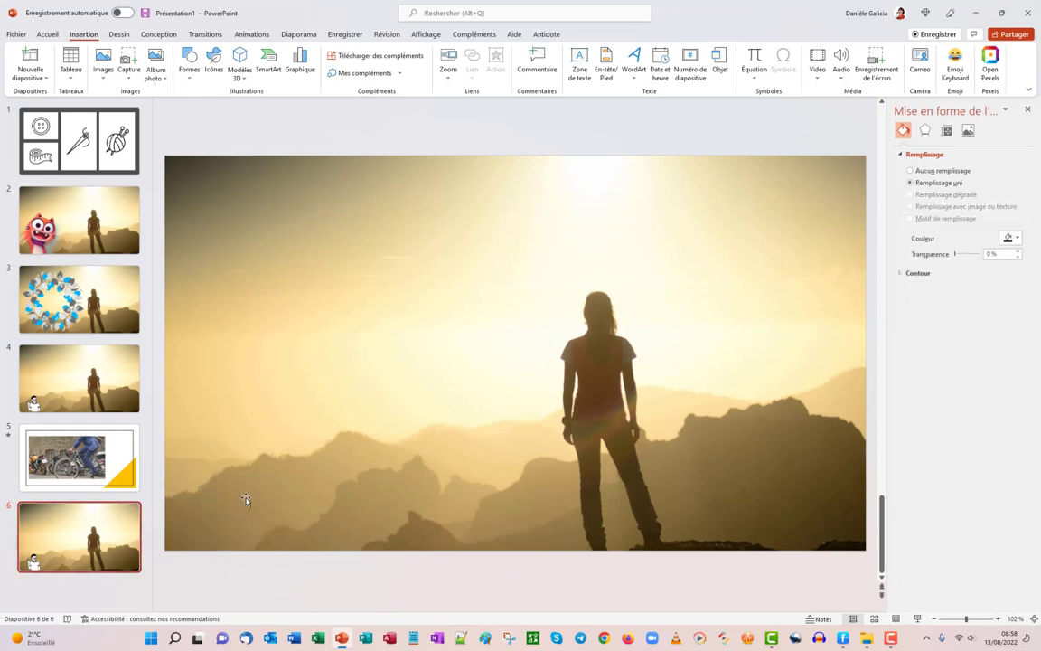
left_click(104, 65)
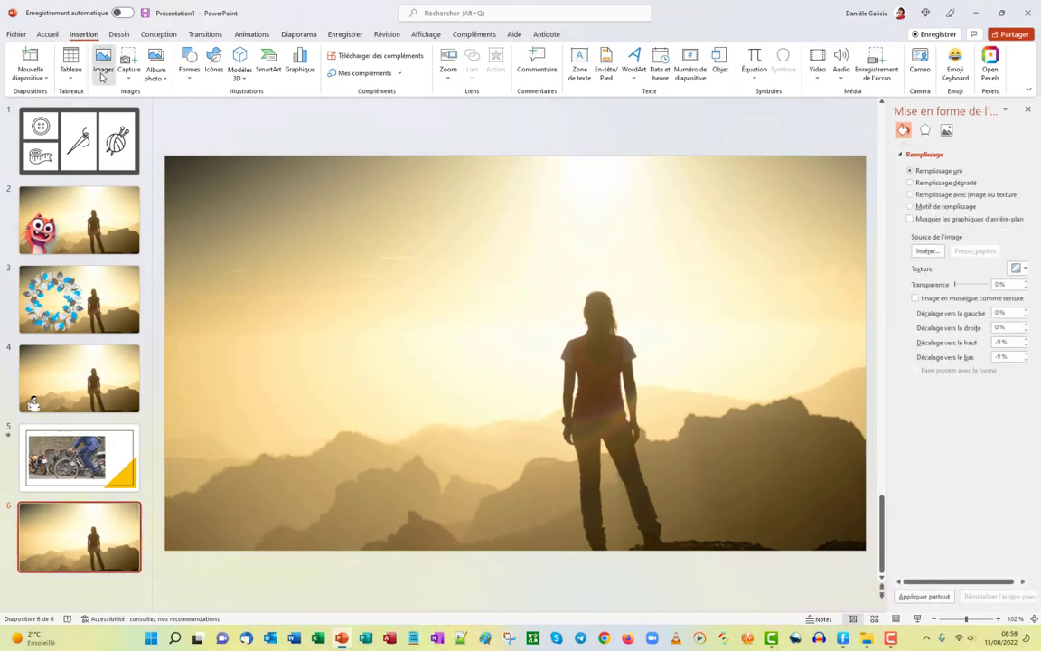
- Show the stock Vignettes de personnes tab filtered to one model's set of poses
left_click(145, 126)
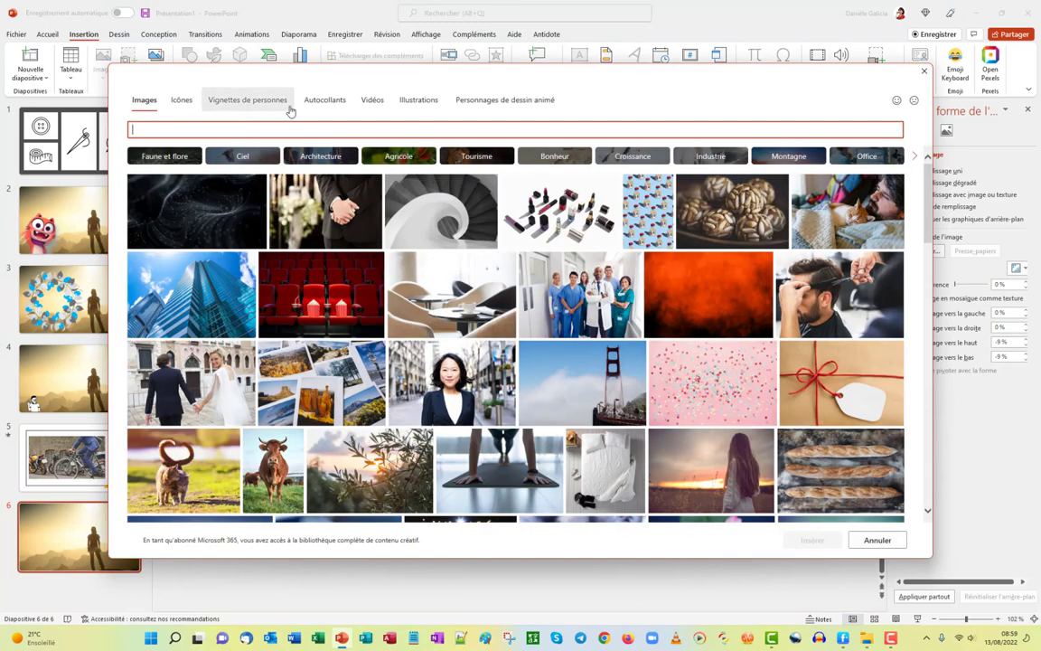
left_click(236, 104)
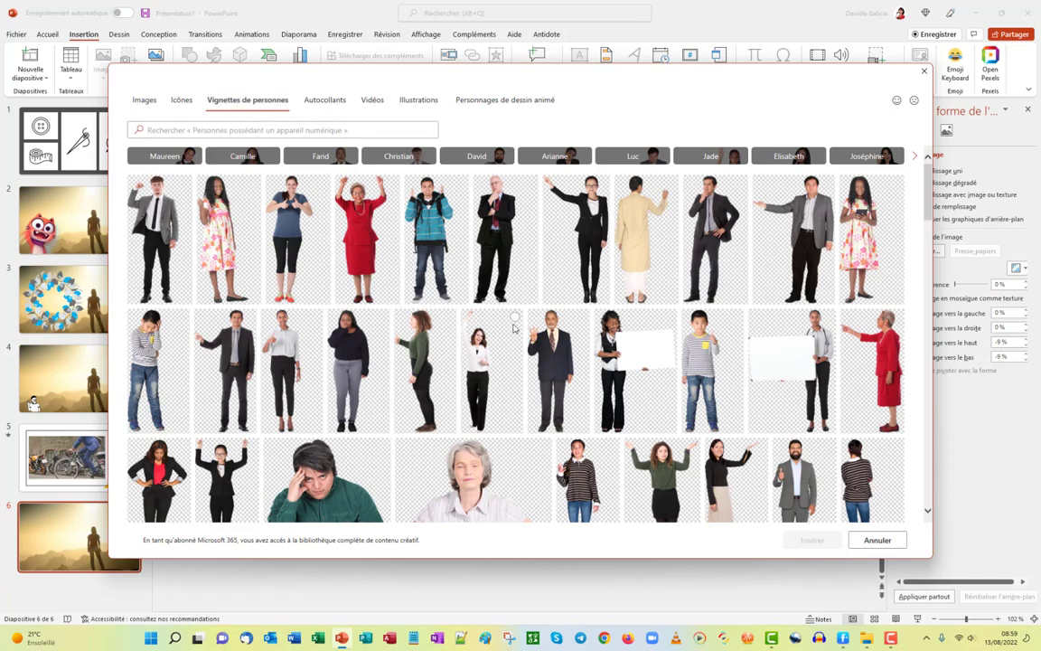
scroll(512, 328, "down", 3)
scroll(513, 331, "down", 1)
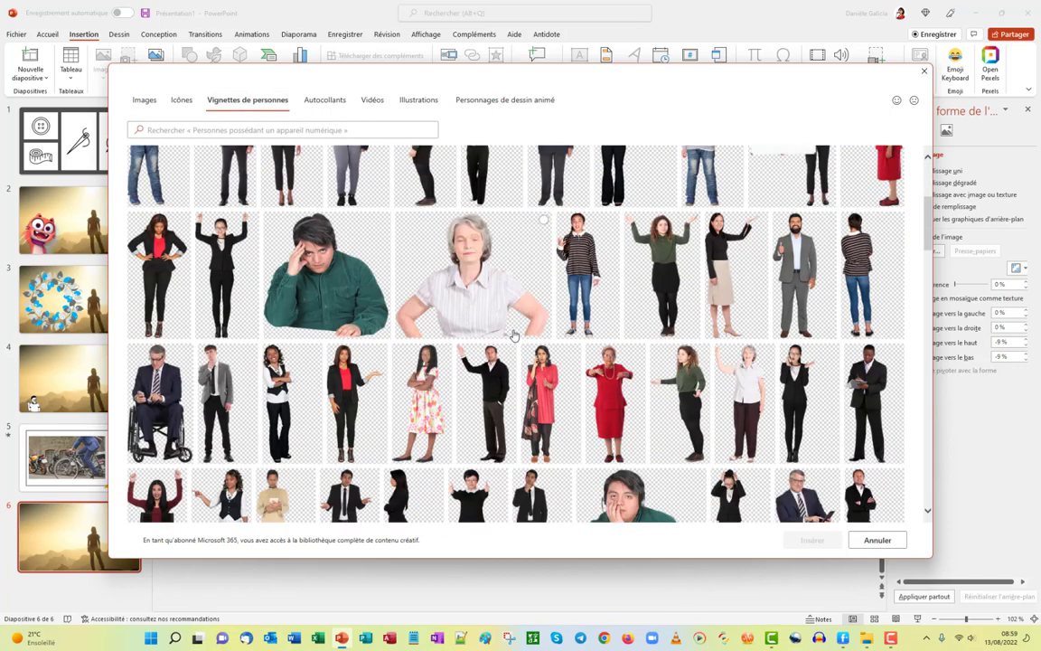
scroll(516, 335, "down", 3)
scroll(515, 334, "down", 3)
scroll(515, 335, "down", 2)
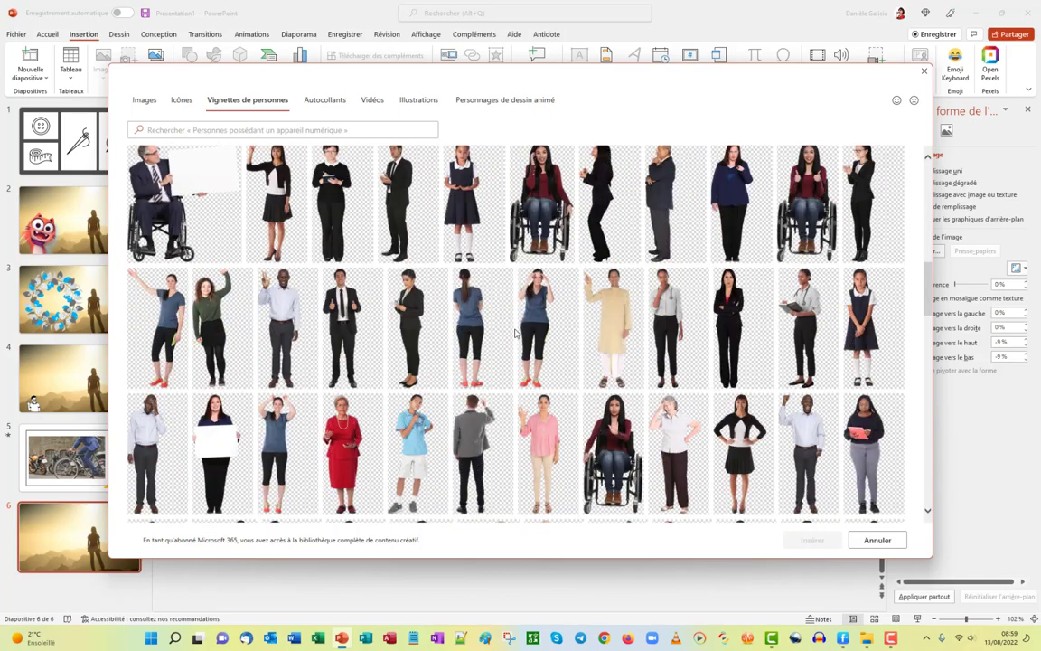
scroll(515, 333, "down", 3)
scroll(515, 333, "down", 2)
scroll(515, 333, "down", 2)
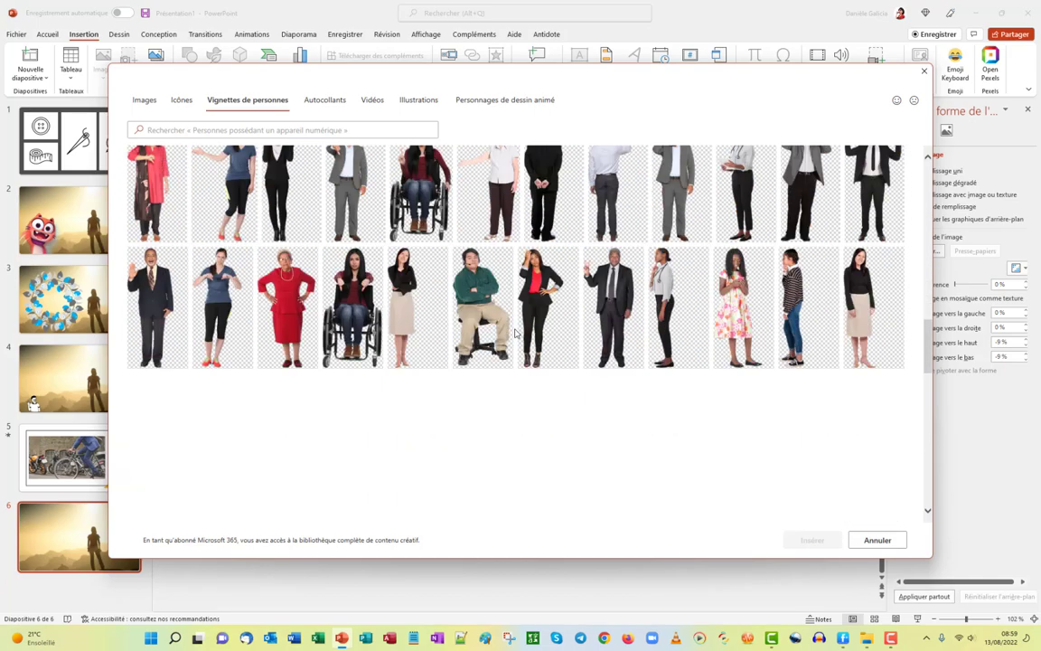
scroll(516, 334, "down", 3)
scroll(515, 334, "down", 3)
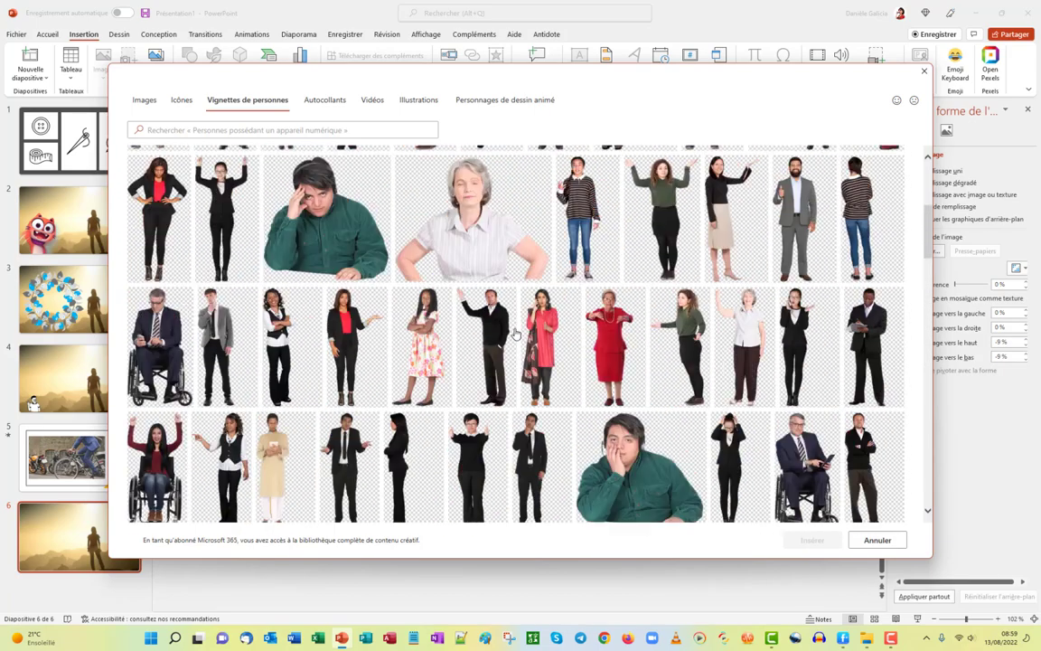
scroll(515, 335, "up", 3)
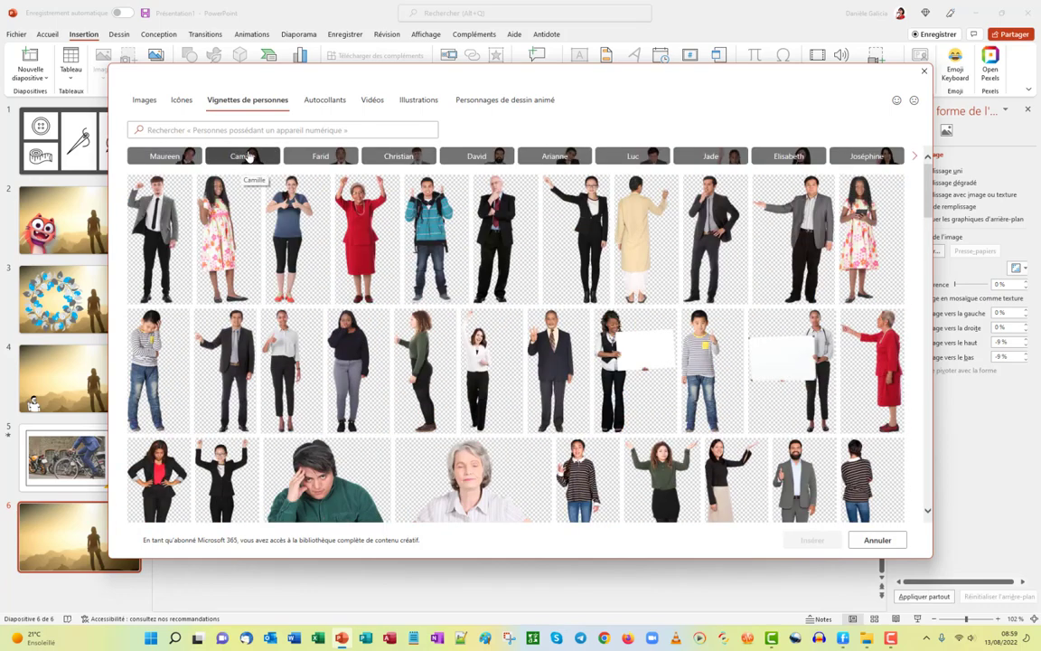
left_click(242, 157)
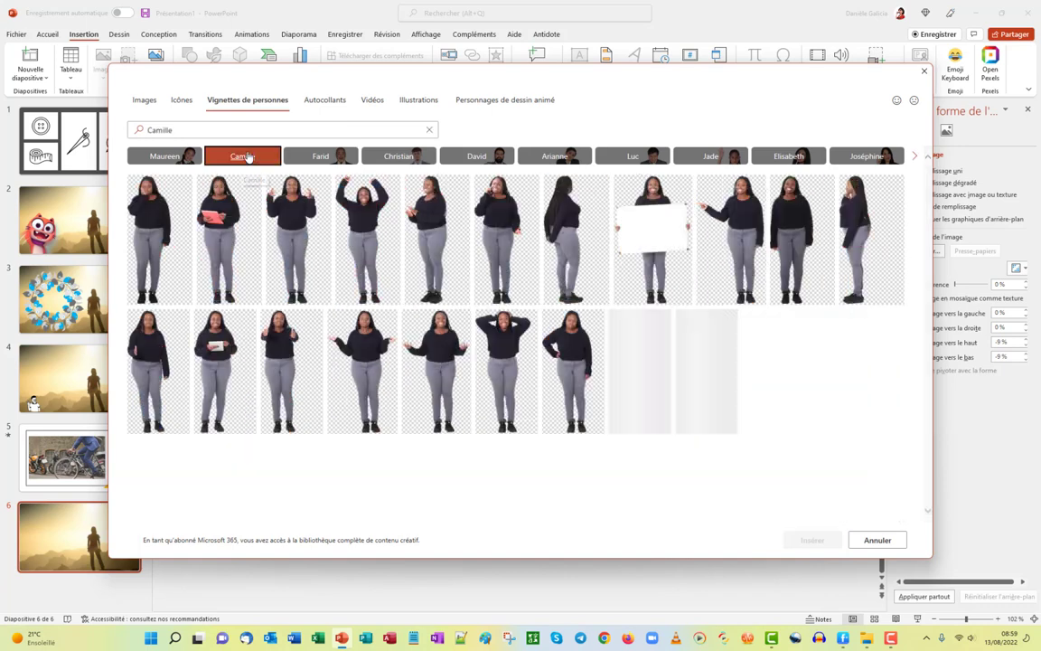
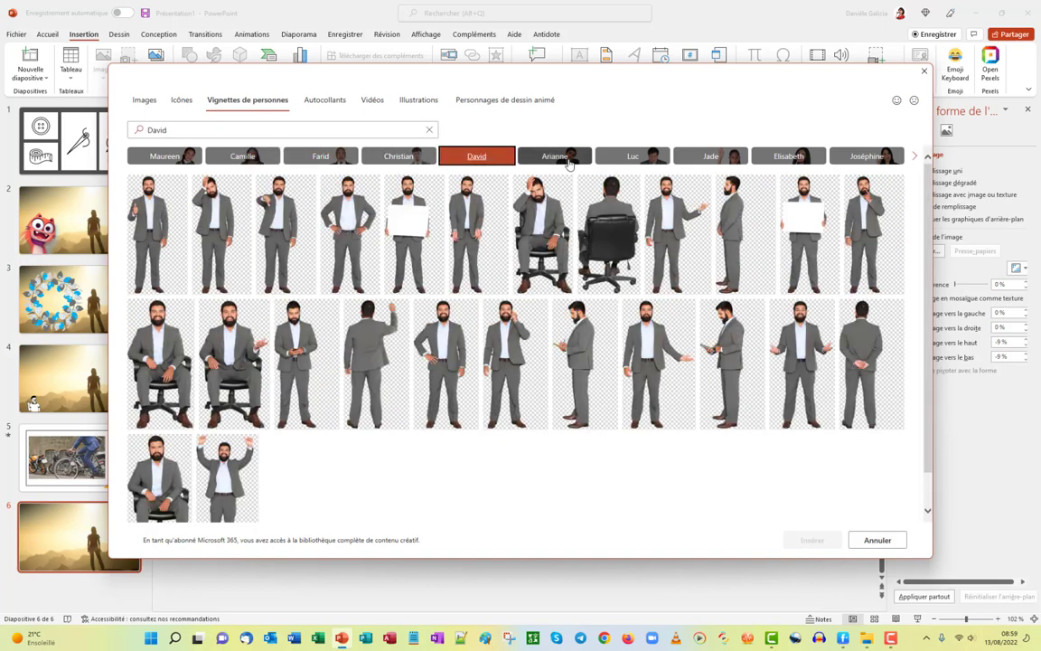
- Browse the people cutout sets and select the man giving a thumbs-up
left_click(570, 161)
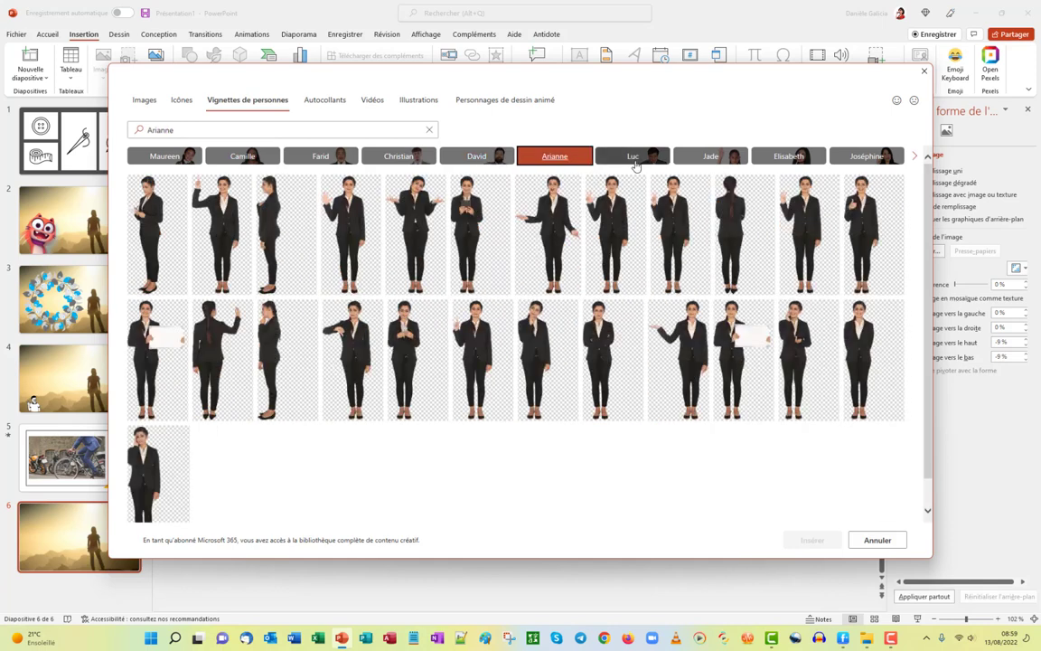
left_click(636, 159)
left_click(712, 158)
left_click(786, 159)
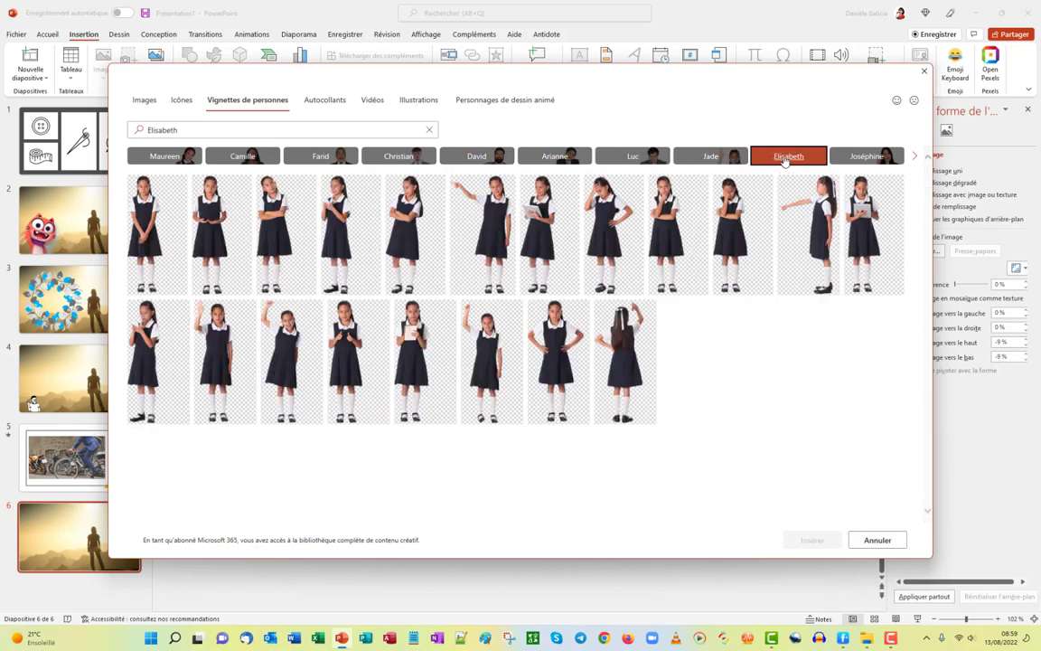
left_click(895, 158)
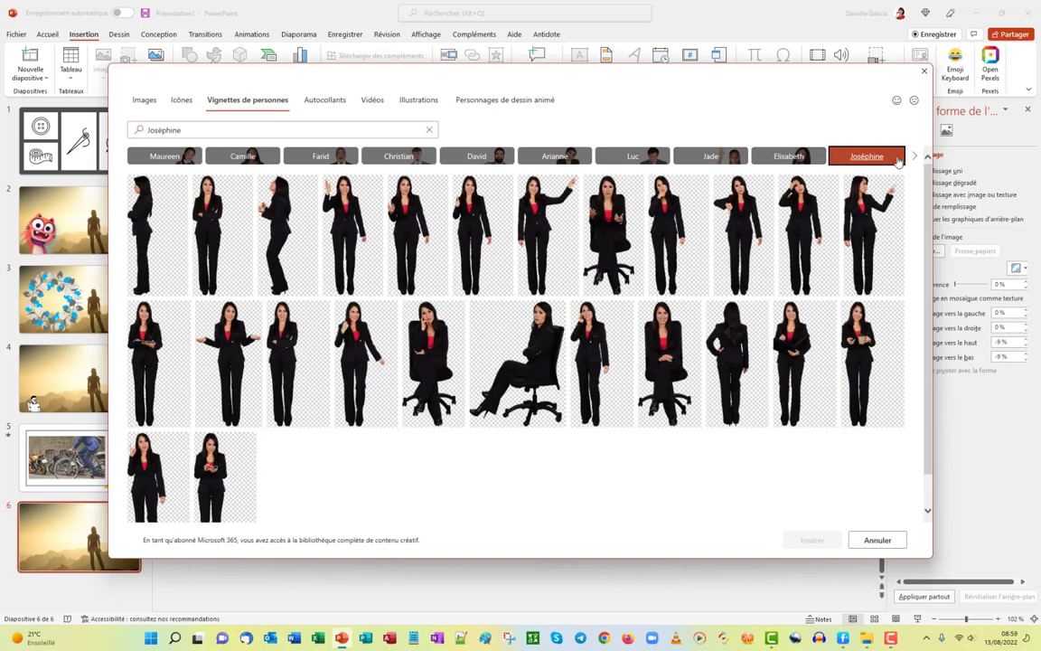
left_click(913, 157)
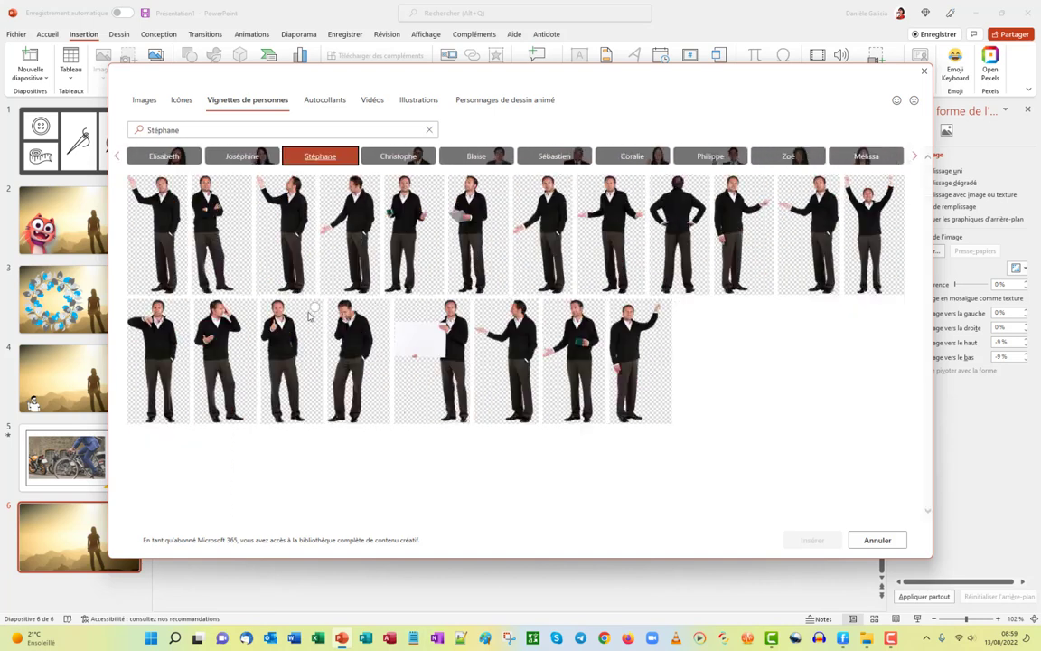
left_click(316, 308)
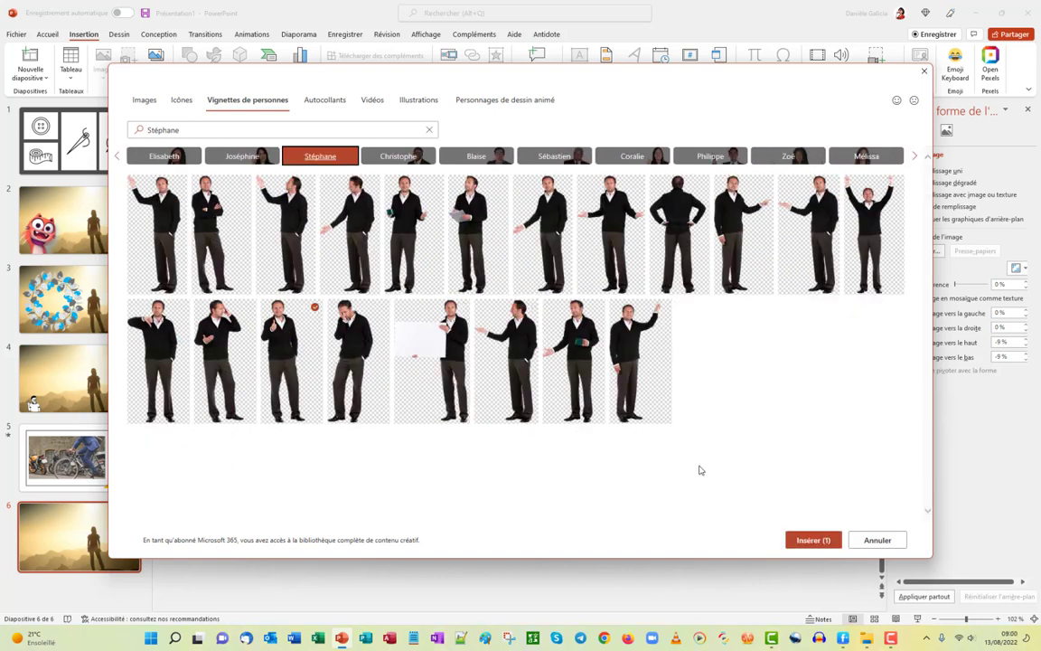
- Add the shrugging woman in the beige skirt and insert both cutouts onto slide 6
left_click(395, 157)
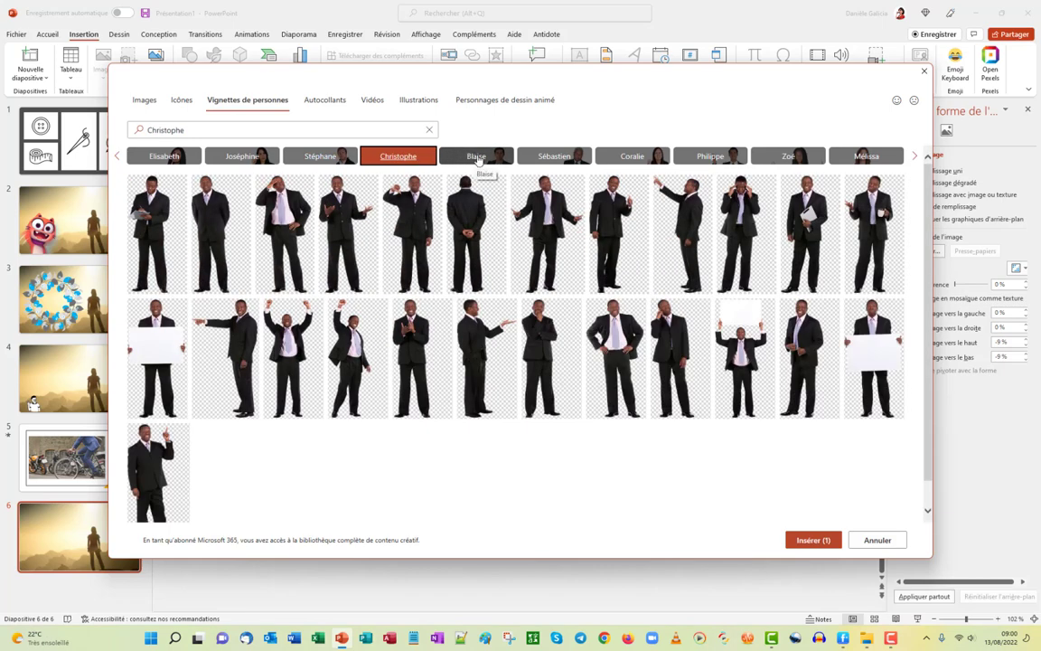
left_click(478, 159)
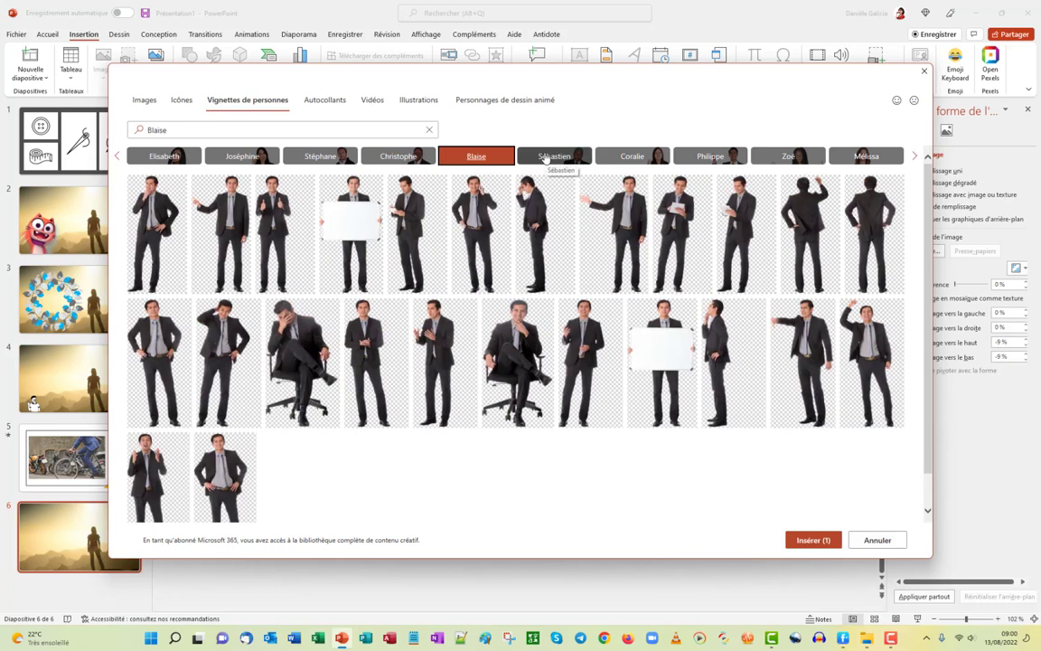
left_click(546, 158)
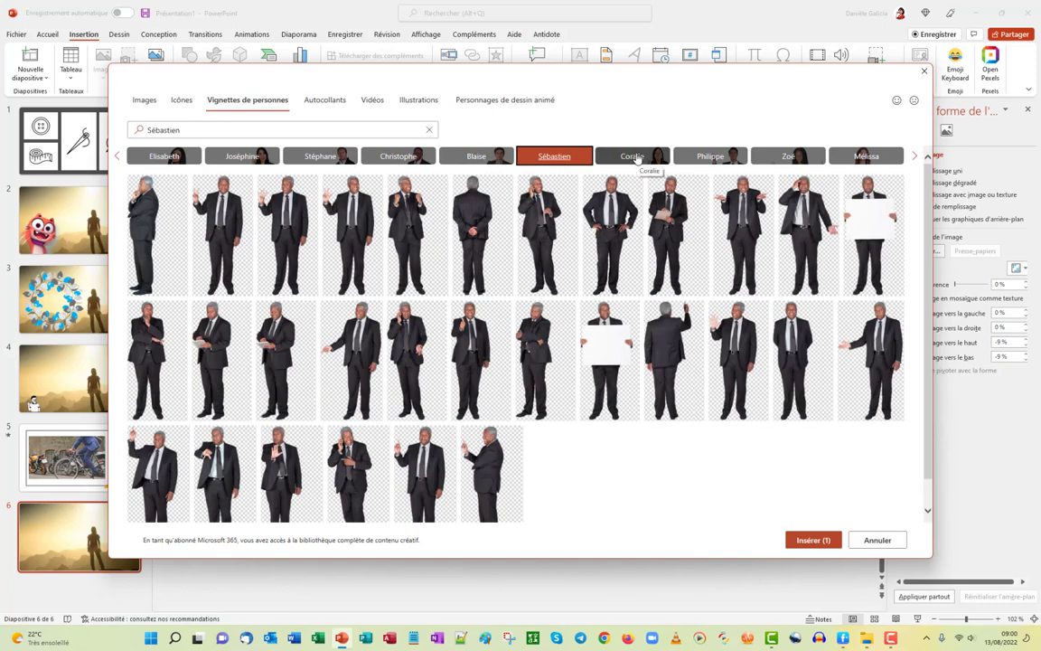
left_click(633, 157)
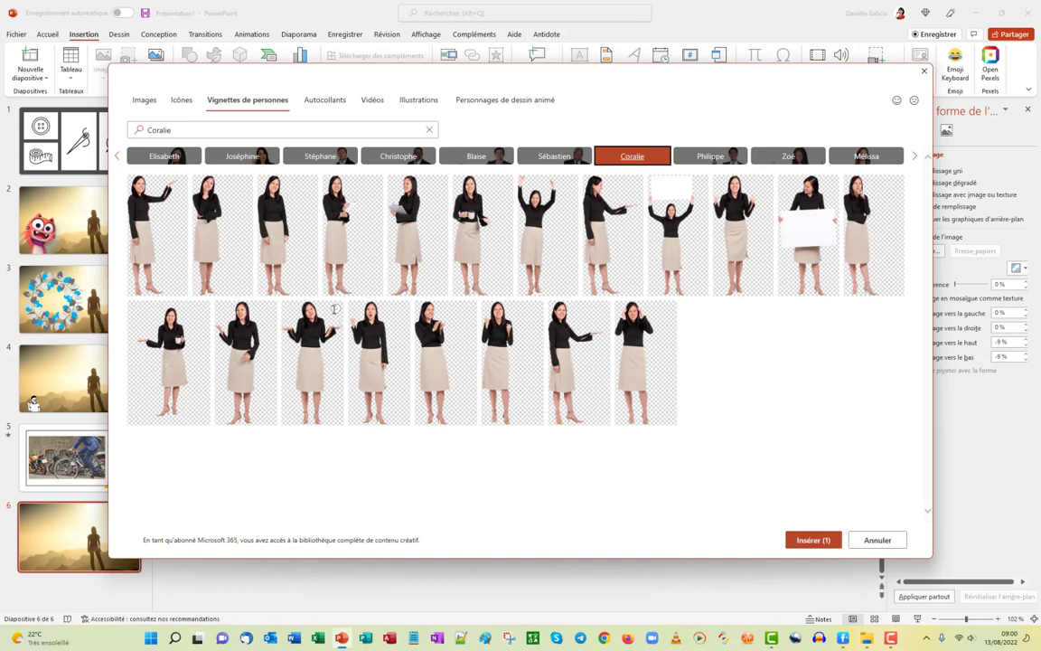
left_click(335, 309)
left_click(807, 541)
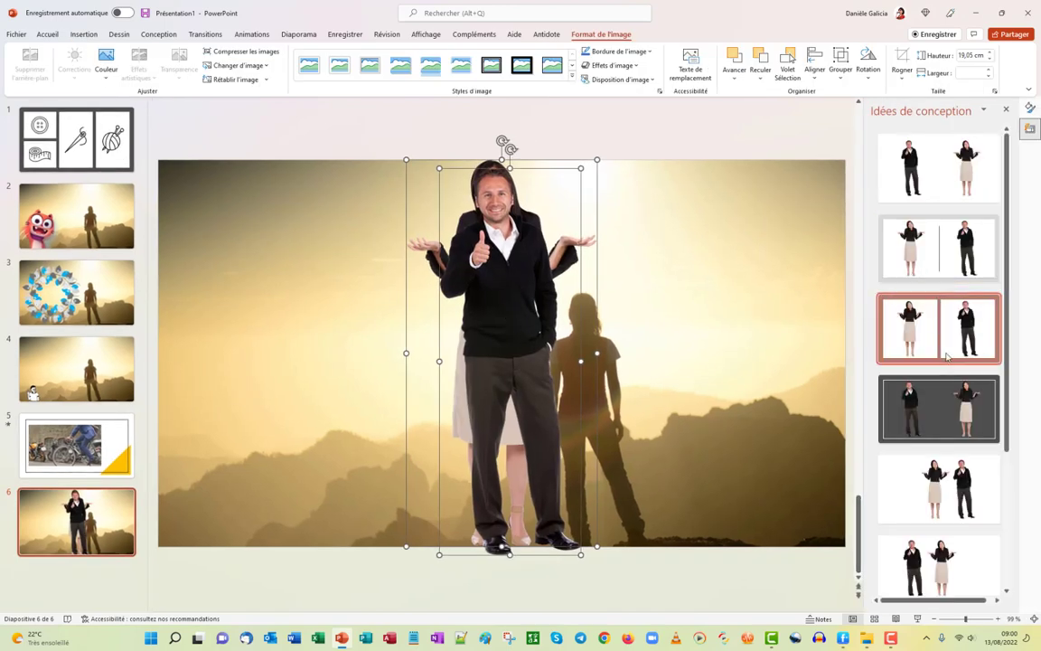
- Separate the two cutouts, shrink the woman, and move her to the slide's left side
left_click_drag(539, 378, 715, 372)
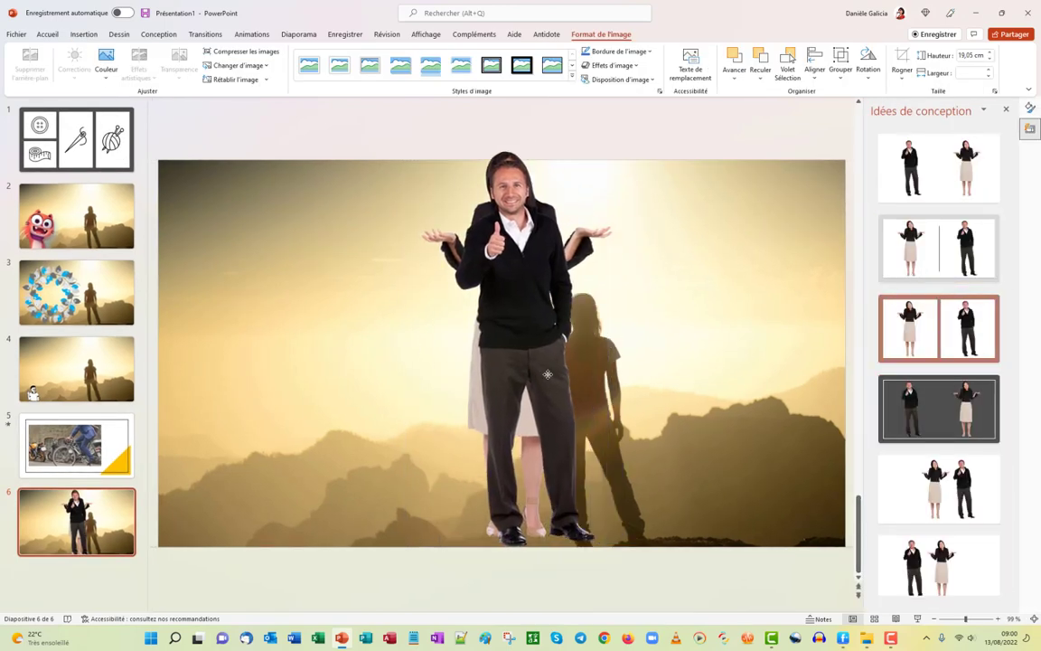
left_click_drag(605, 155, 577, 215)
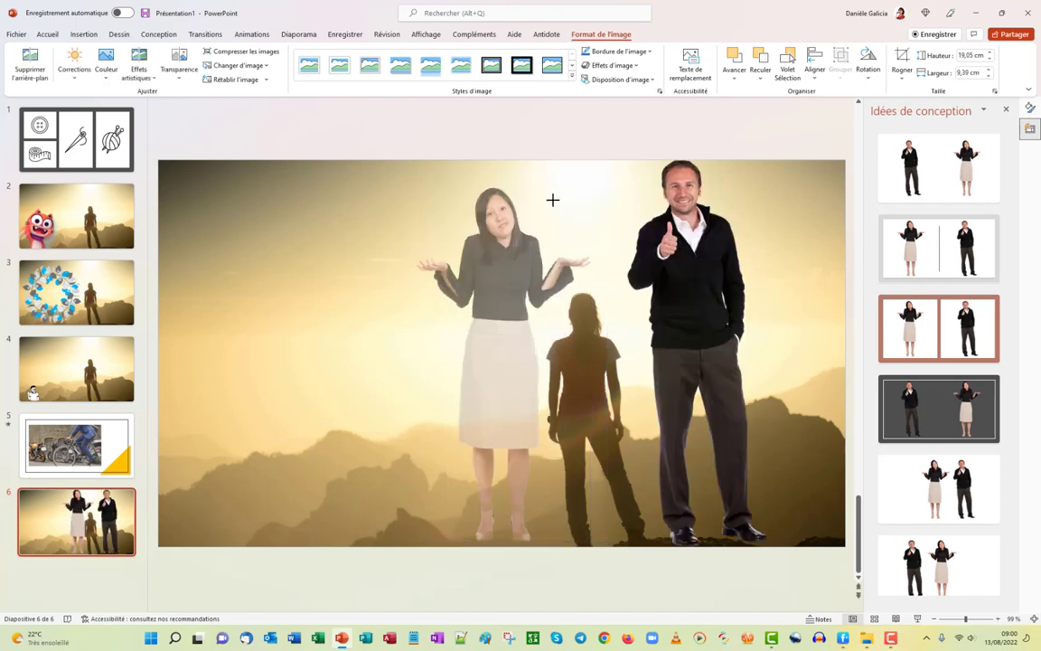
left_click_drag(486, 334, 288, 323)
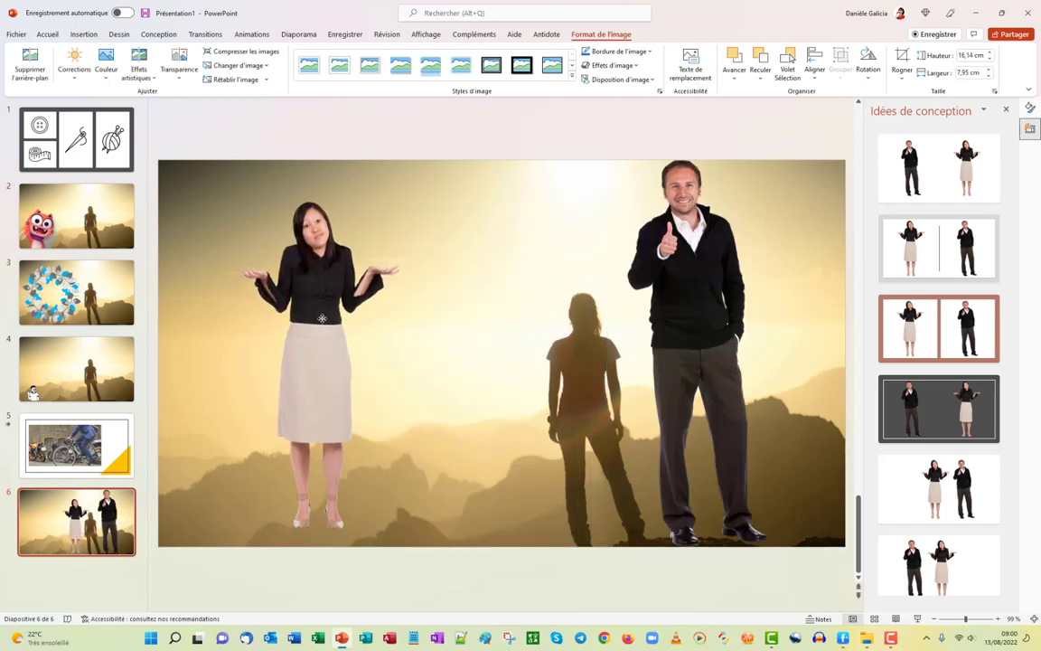
- Shrink the thumbs-up man and place him beside the woman
left_click(692, 321)
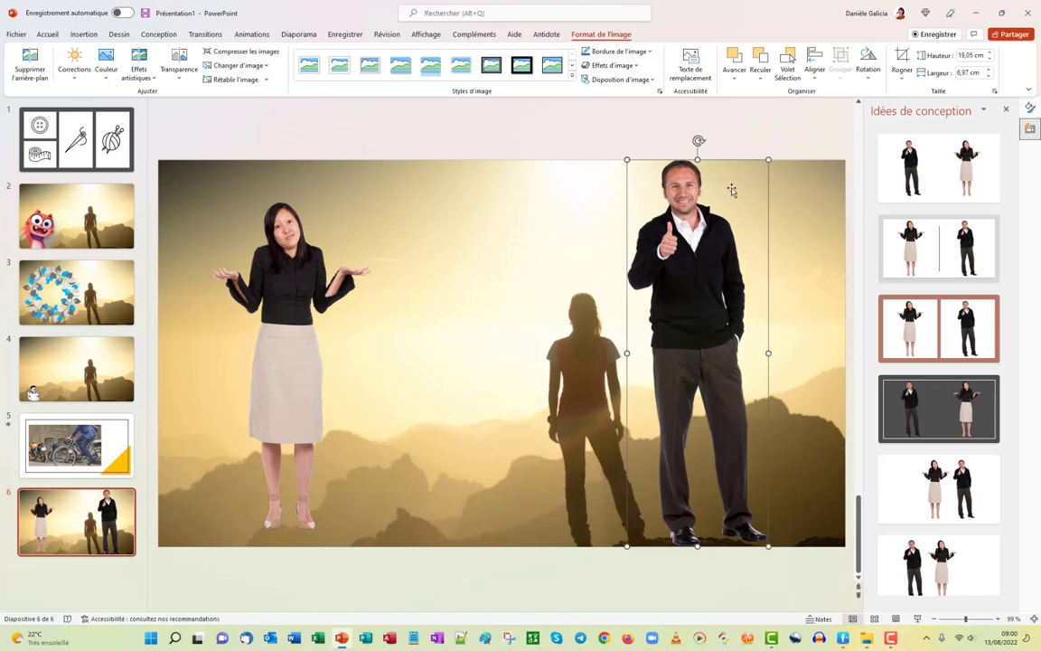
left_click_drag(764, 162, 748, 216)
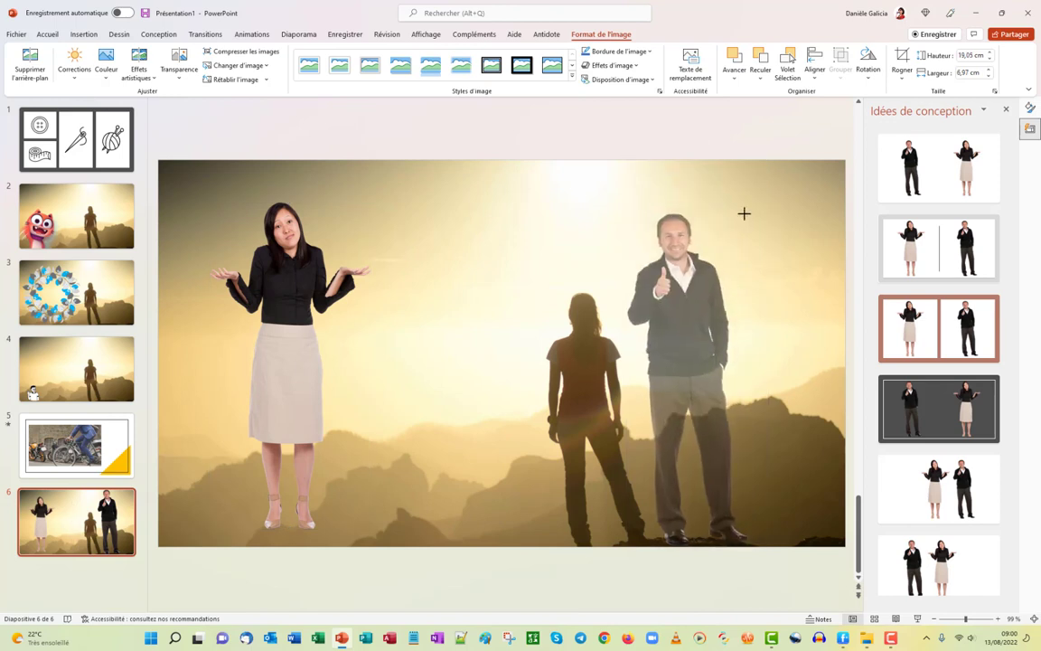
mouse_move(673, 370)
left_mouse_down()
mouse_move(694, 334)
mouse_move(460, 347)
left_mouse_up()
left_click(707, 377)
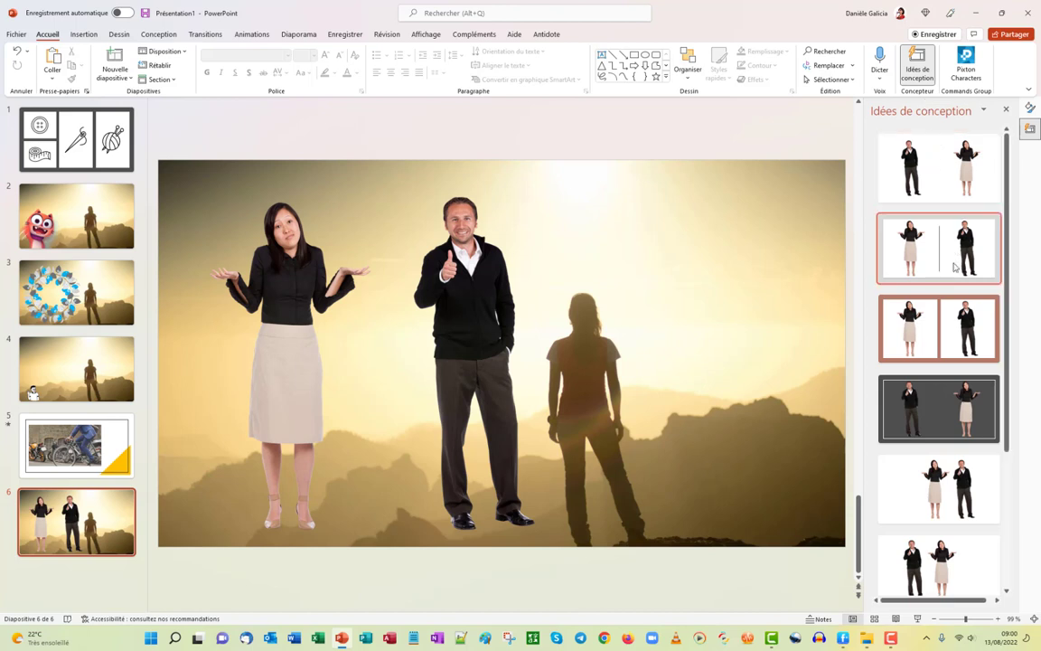
- Apply the circle-cropped, pale grey design idea to slide 6, then return to slide 1
left_click(939, 491)
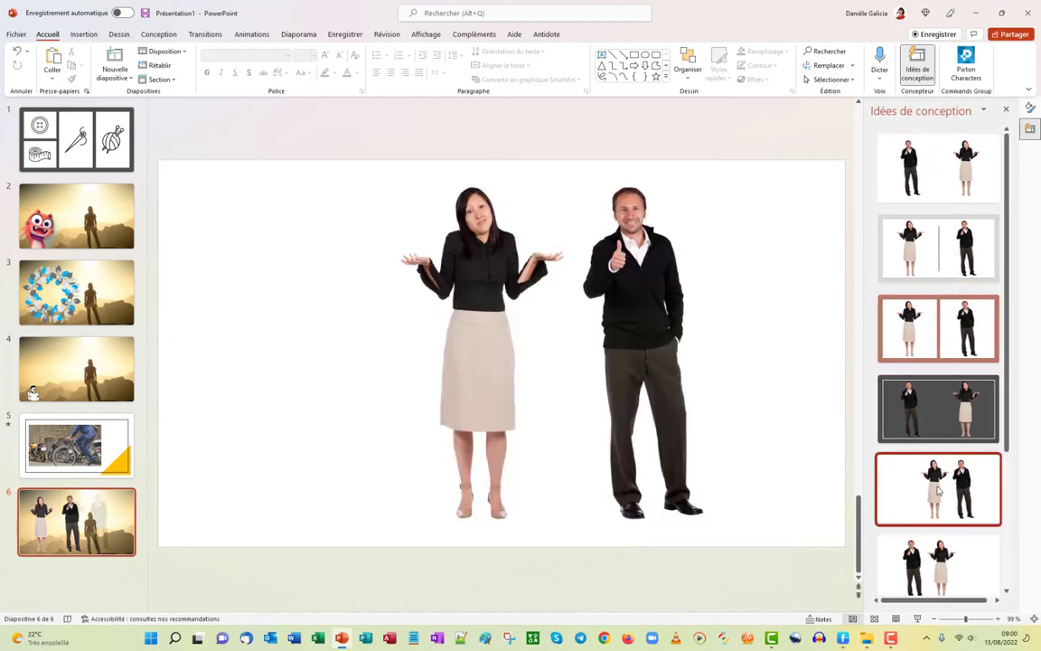
scroll(938, 561, "down", 1)
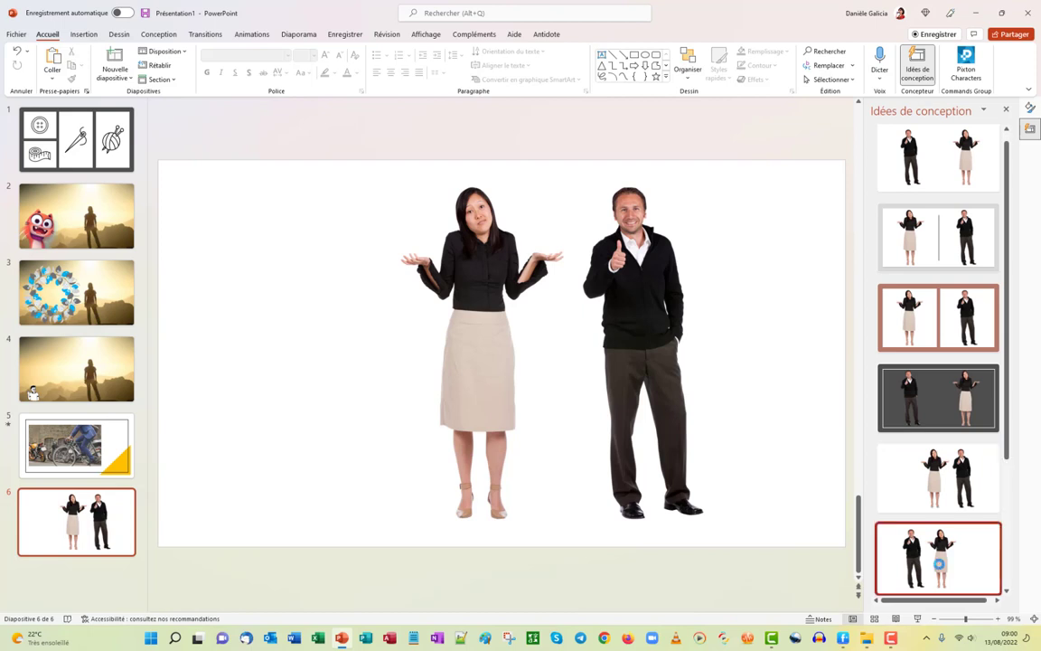
left_click(938, 563)
scroll(931, 561, "down", 2)
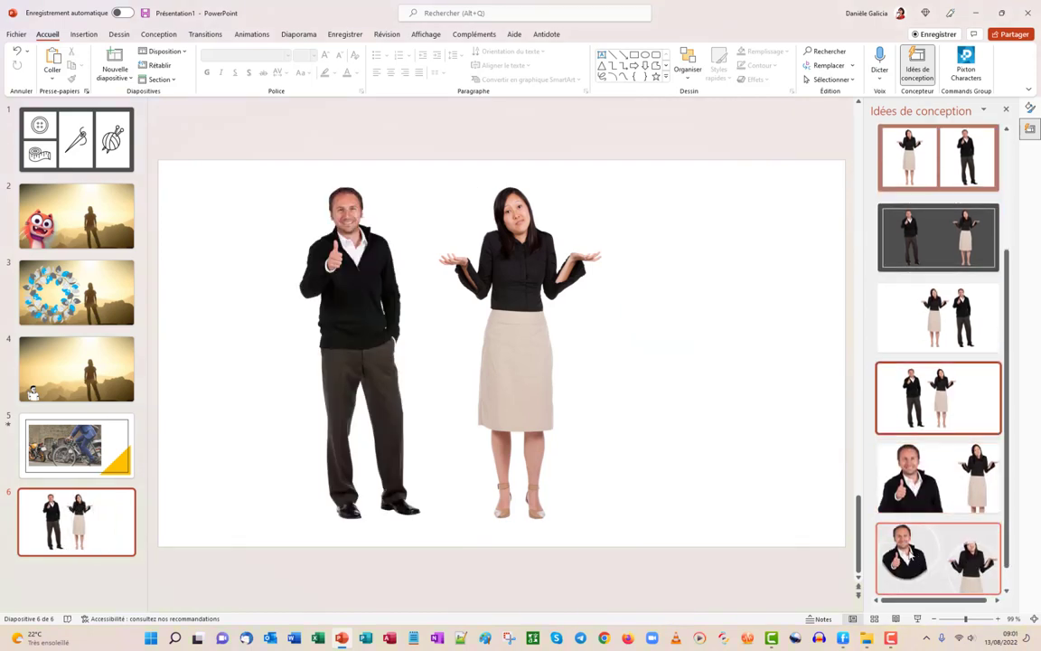
left_click(911, 556)
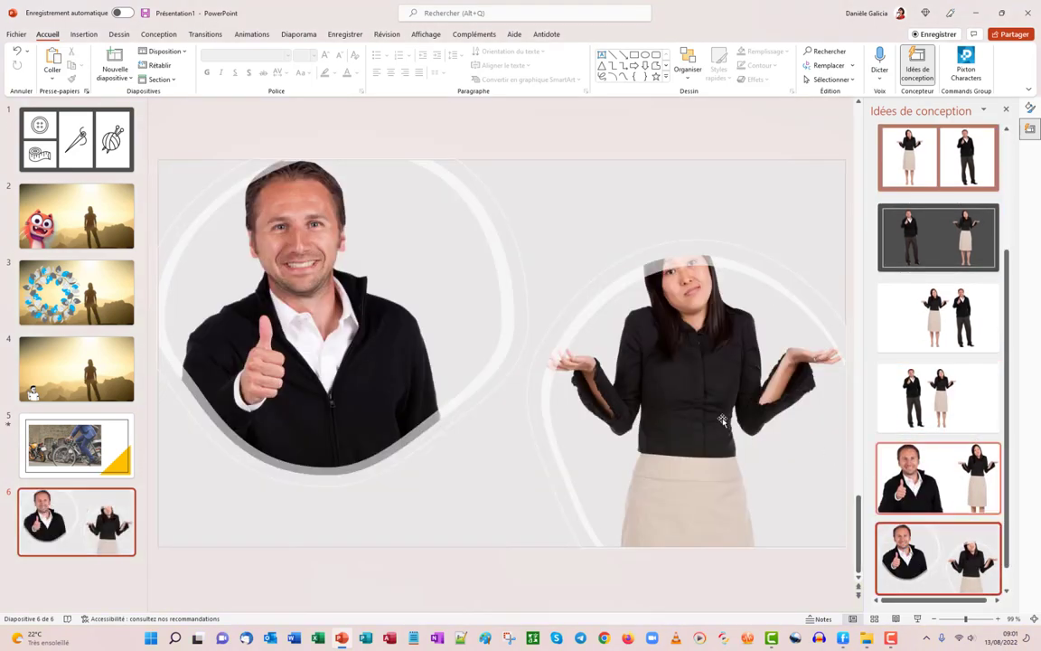
scroll(960, 476, "down", 2)
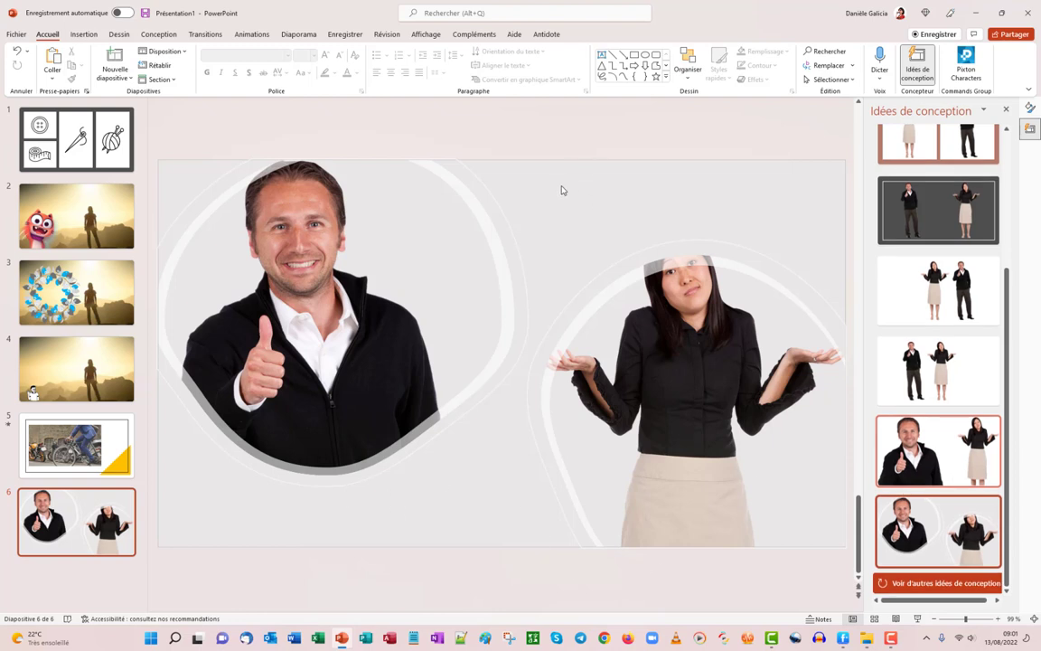
key("Home")
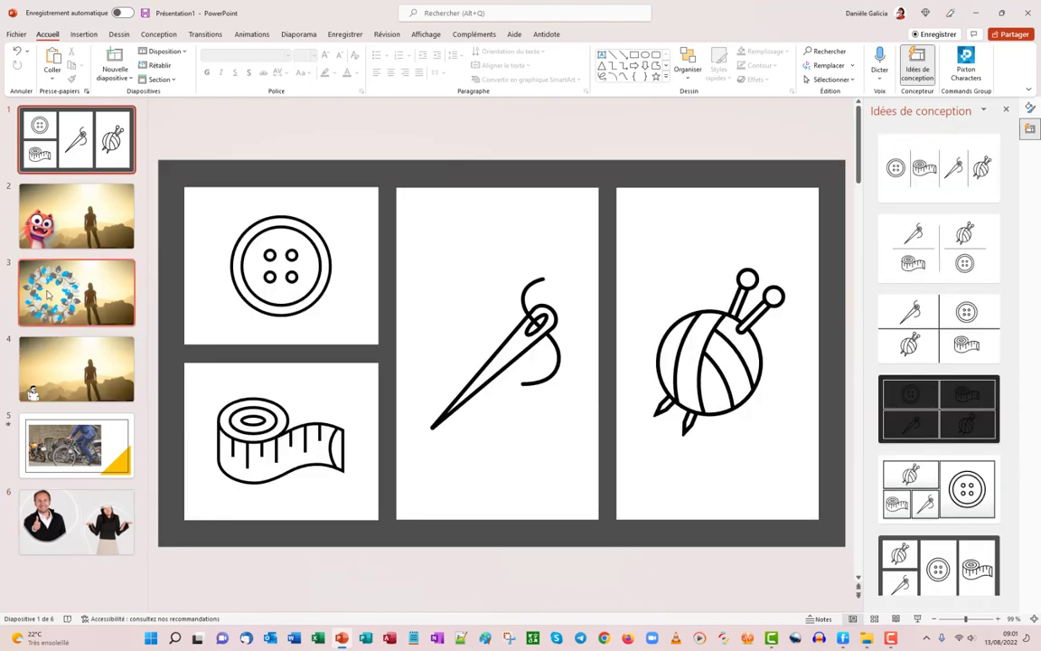
- Duplicate slide 4 as the last slide and delete its waving cartoon character
right_click(70, 373)
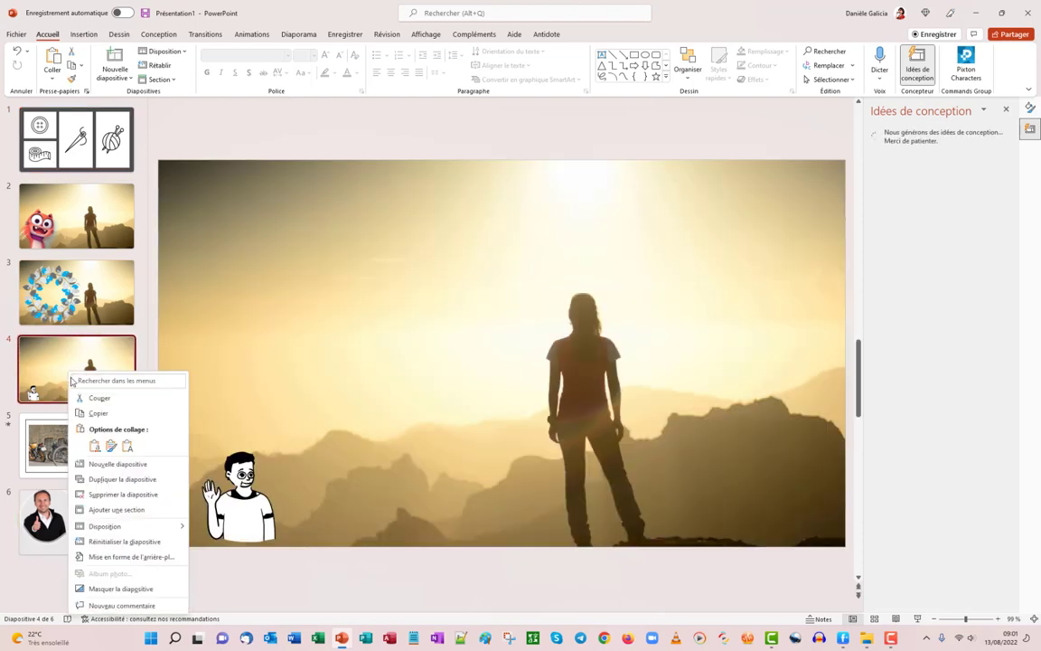
left_click(117, 480)
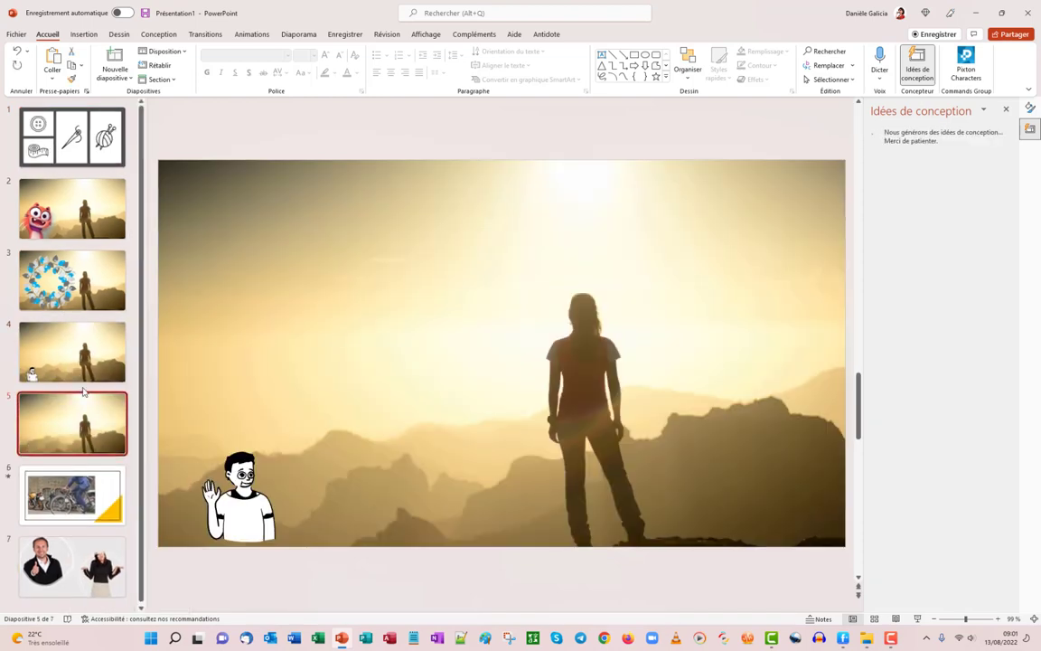
left_click_drag(91, 423, 97, 583)
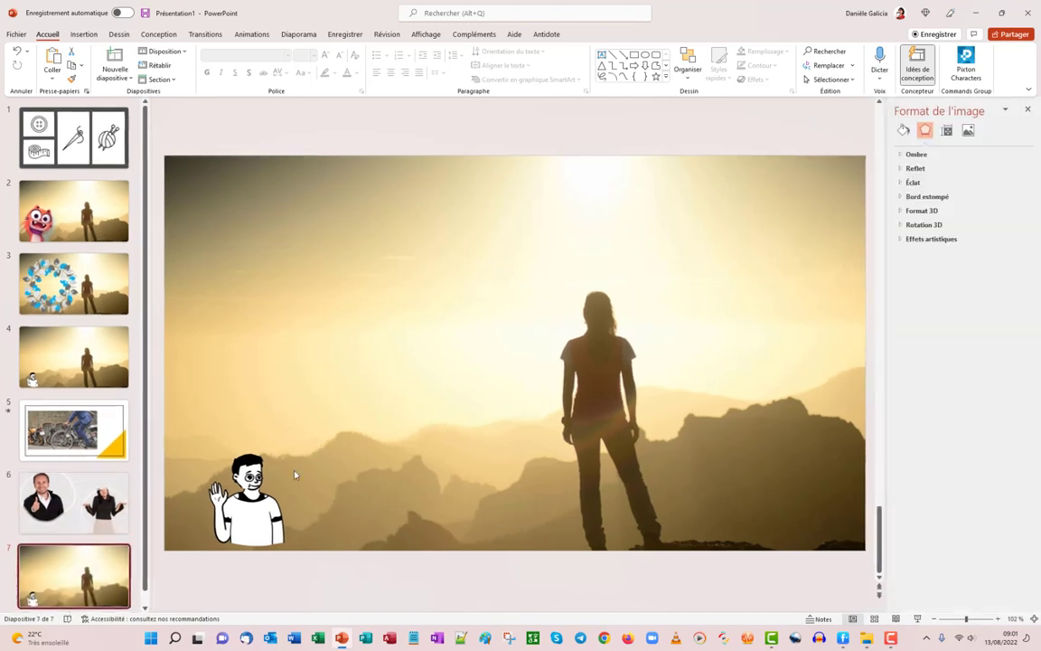
left_click(271, 502)
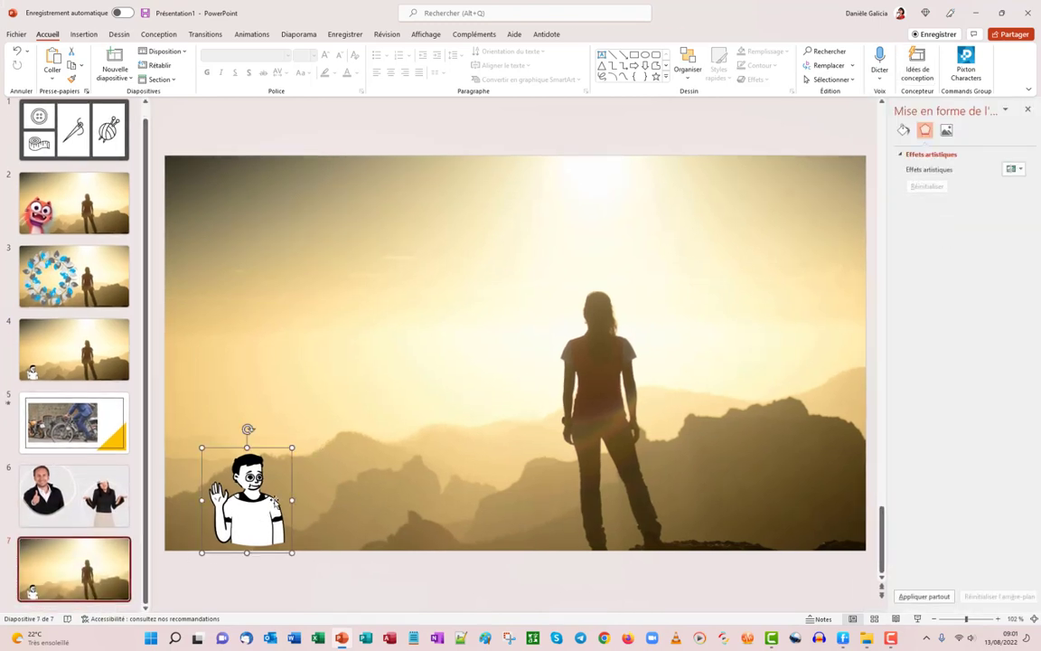
key("Delete")
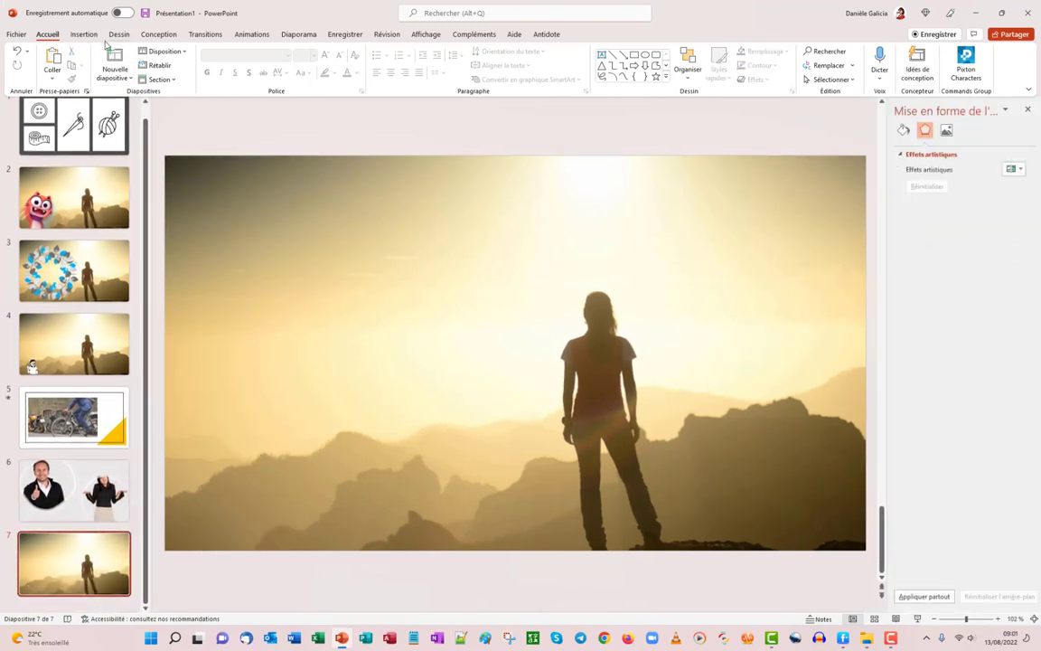
left_click(82, 34)
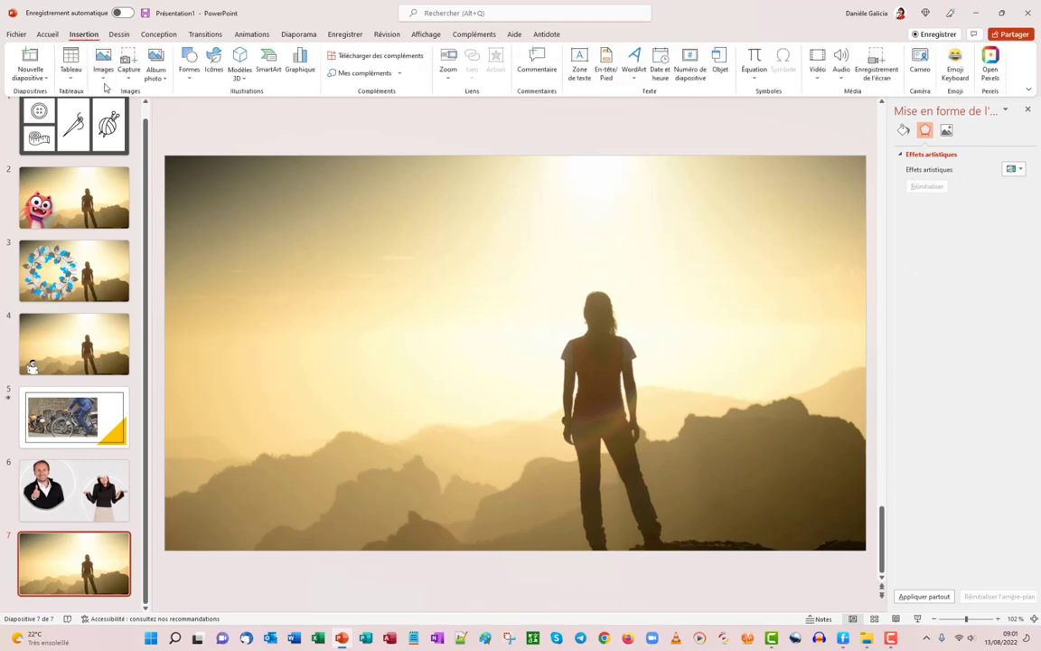
left_click(103, 81)
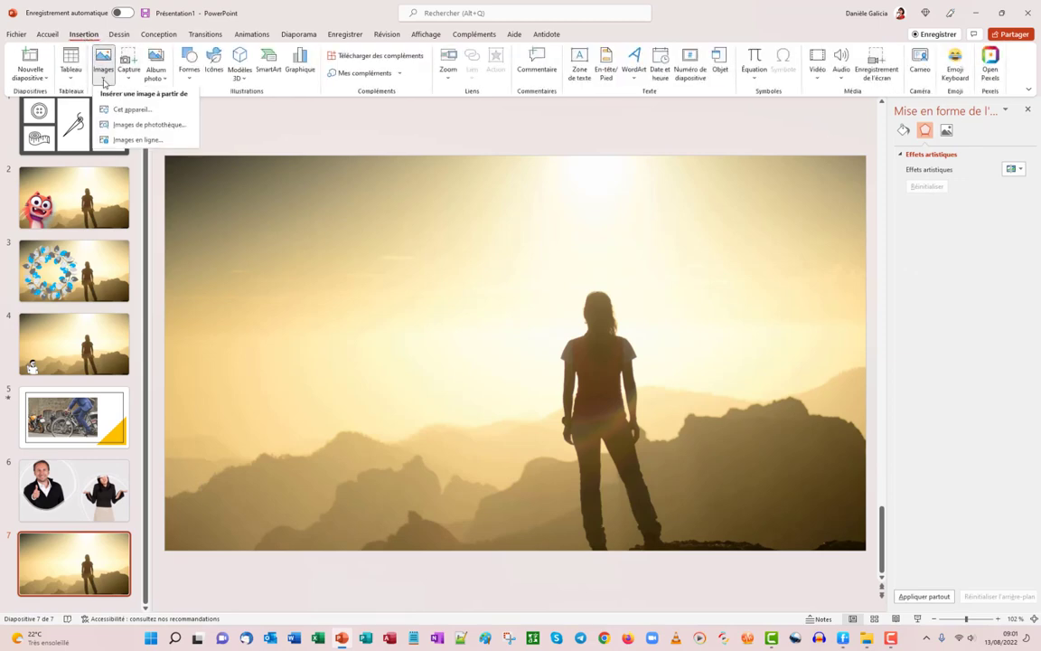
- Insert the 'Merci à tous' thumbs-up image from the Merci online pictures category and resize it
left_click(138, 142)
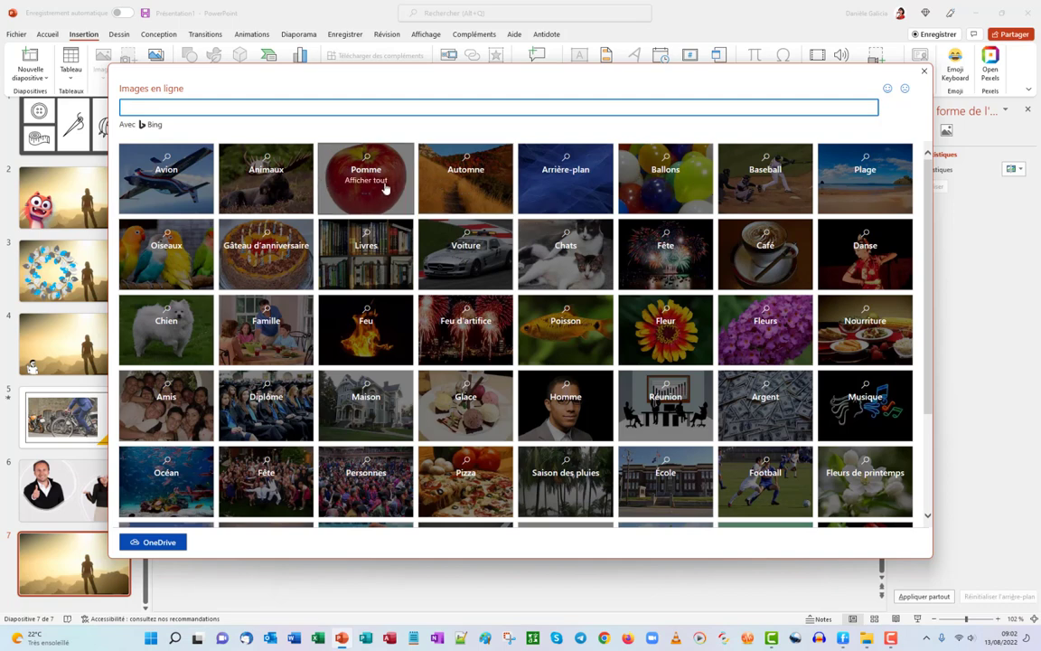
scroll(773, 181, "down", 2)
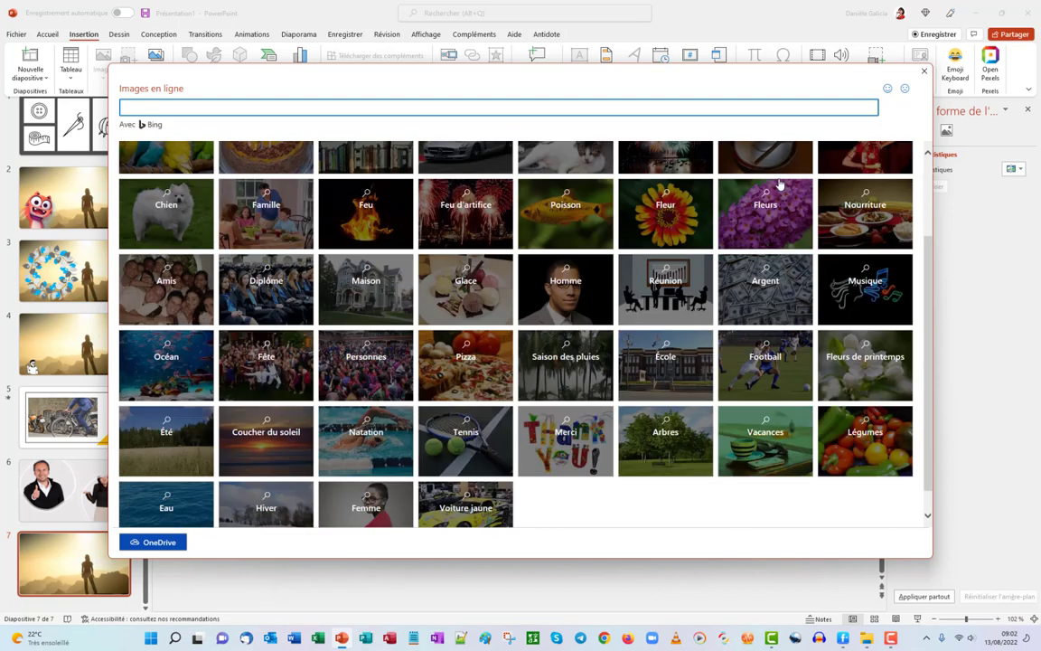
scroll(703, 168, "down", 1)
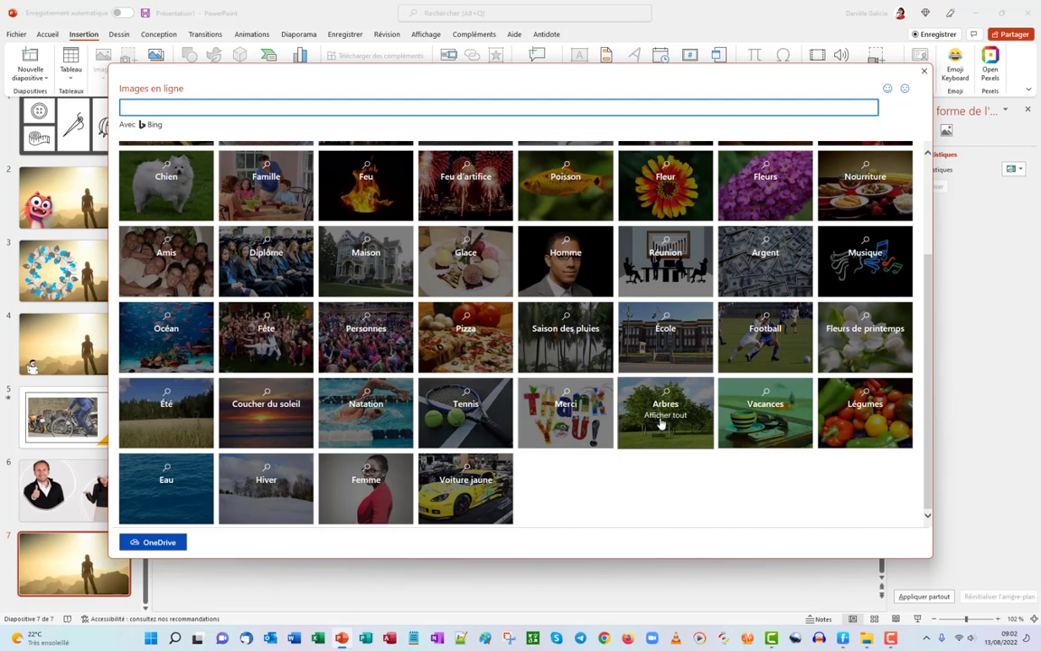
left_click(565, 407)
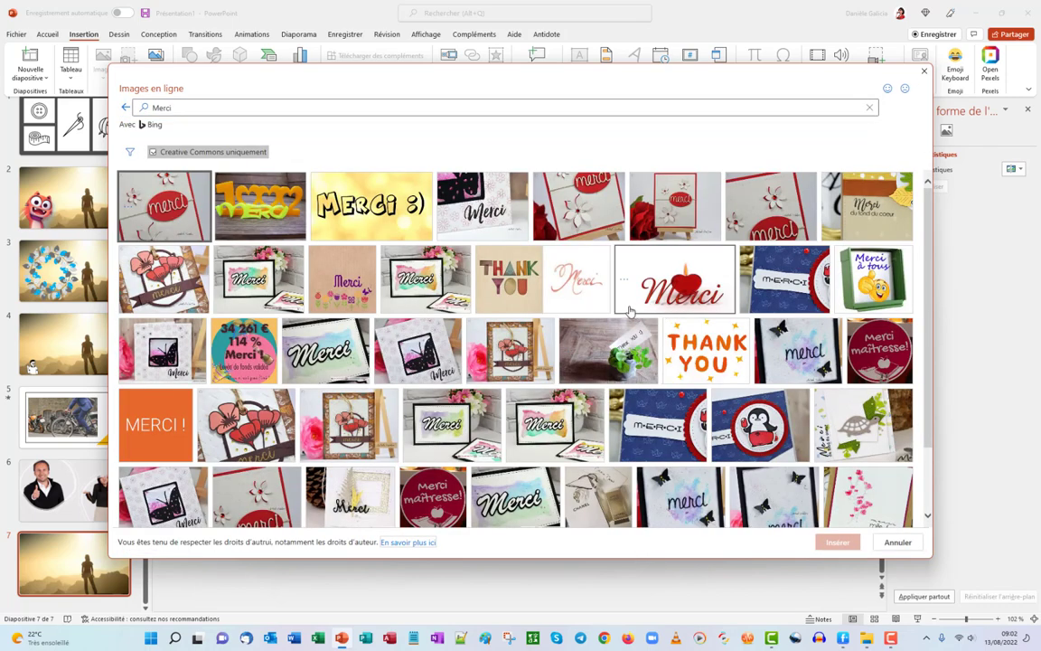
left_click(868, 277)
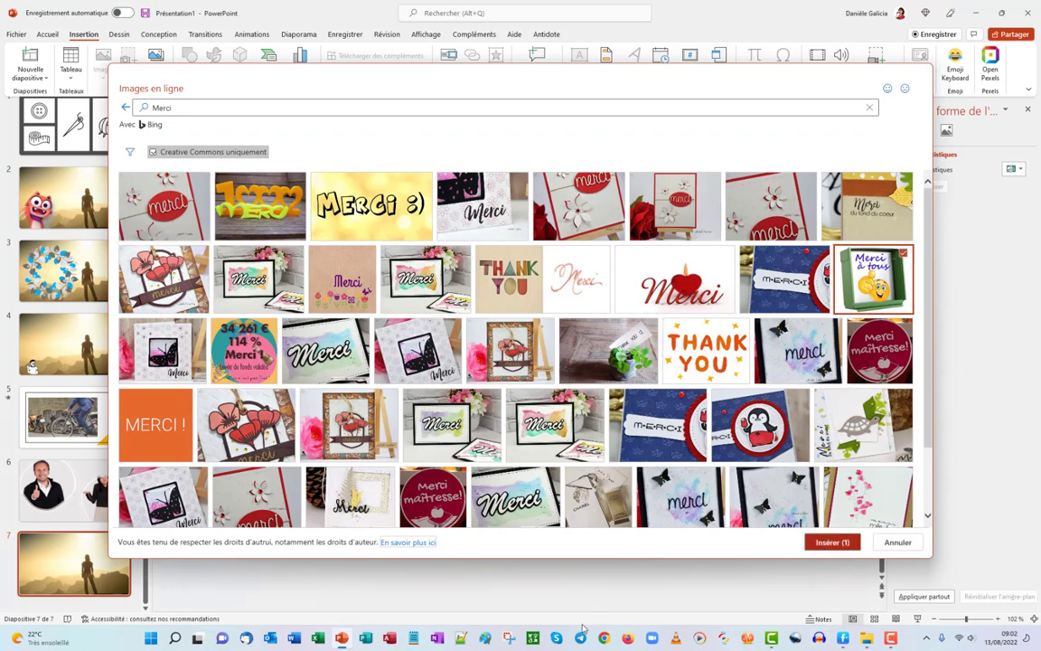
key("Return")
left_click_drag(406, 390, 443, 443)
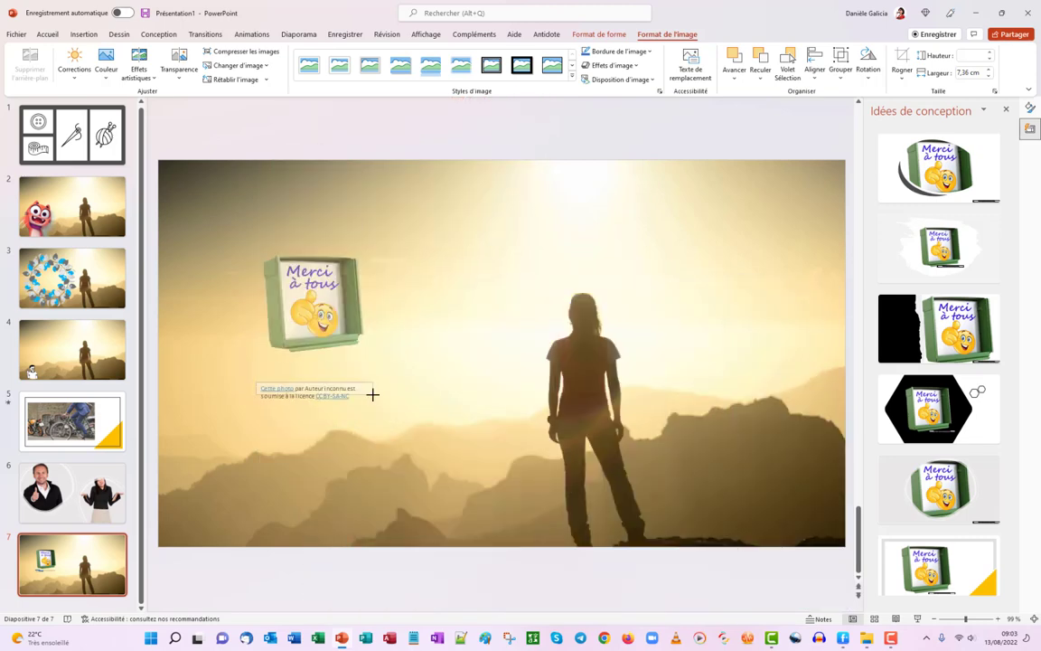
- Enlarge the 'Merci à tous' picture so it sits just above its credit caption
left_click(373, 394)
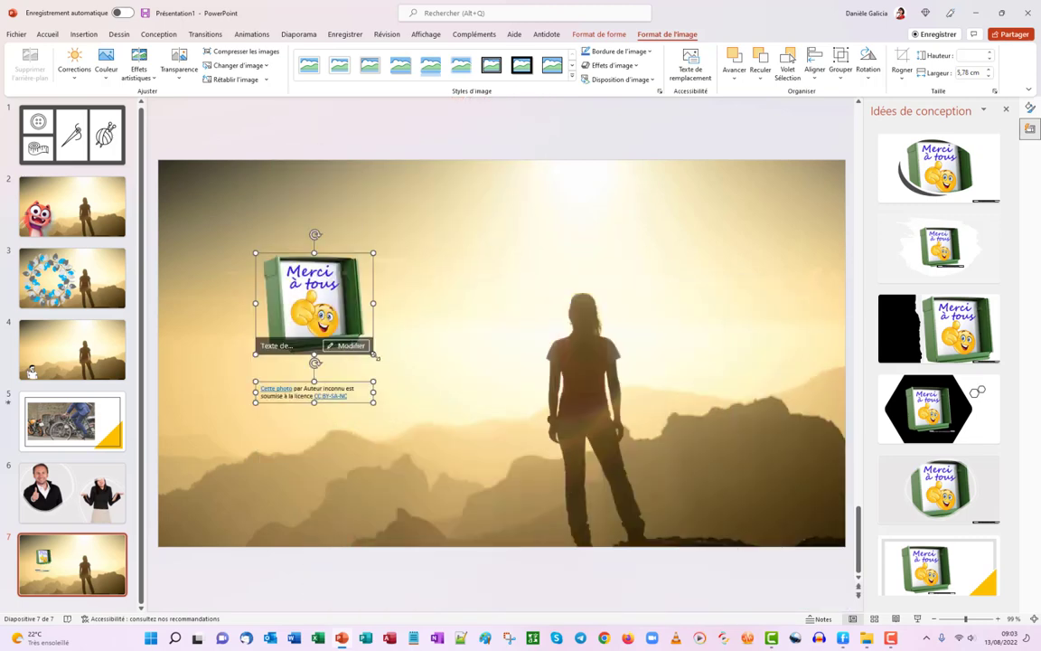
left_click_drag(375, 356, 420, 403)
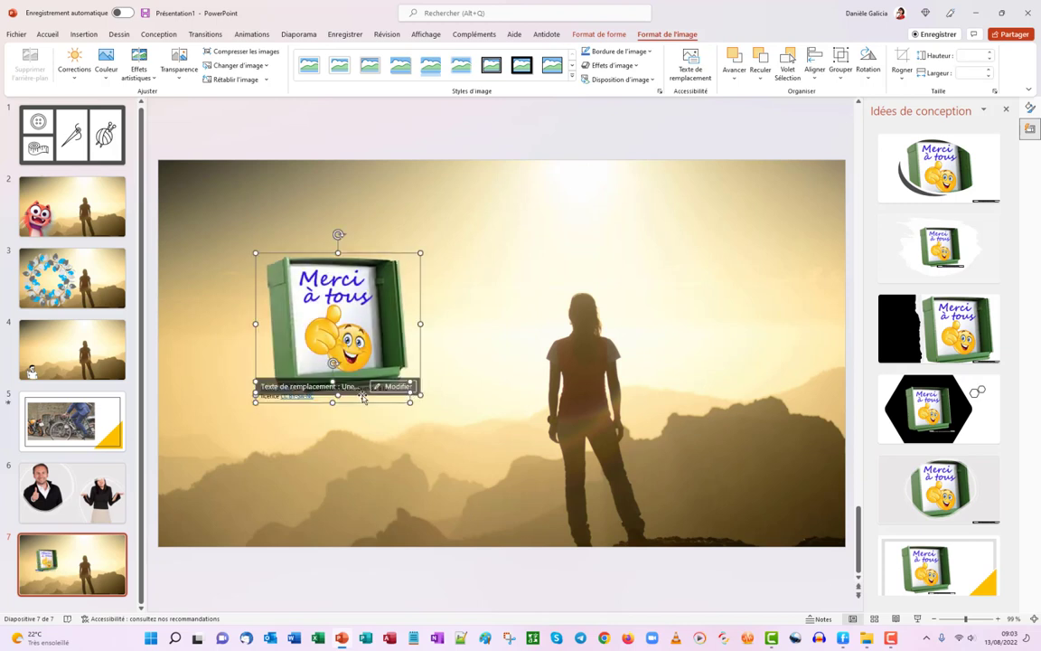
left_click(334, 395)
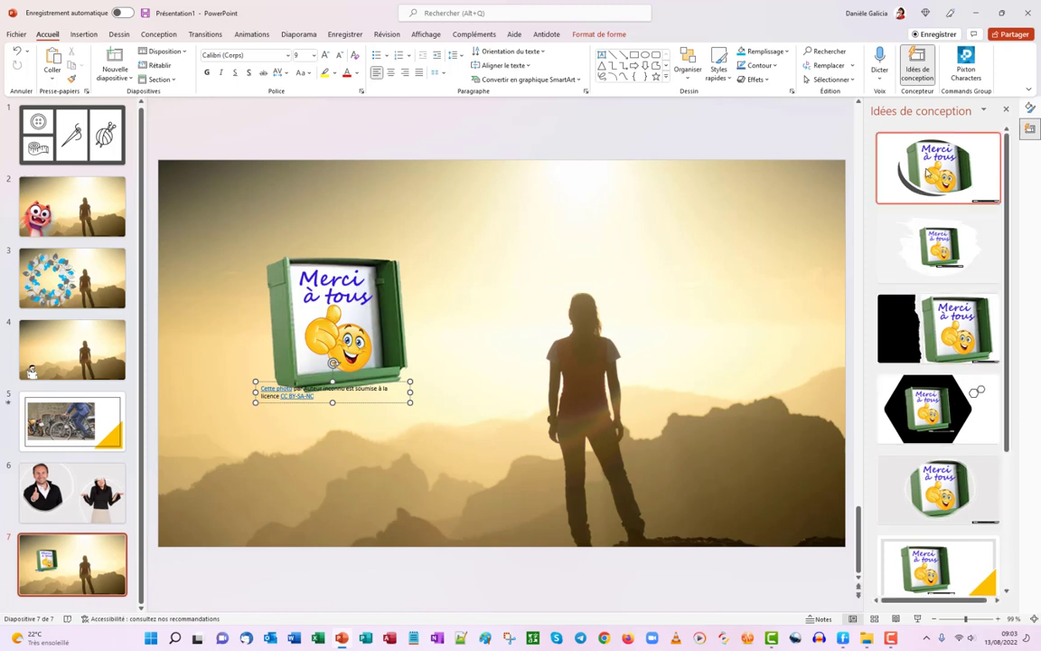
- Compare hexagon and oval design ideas, then apply the oval frame with a grey swoosh on white
left_click(937, 409)
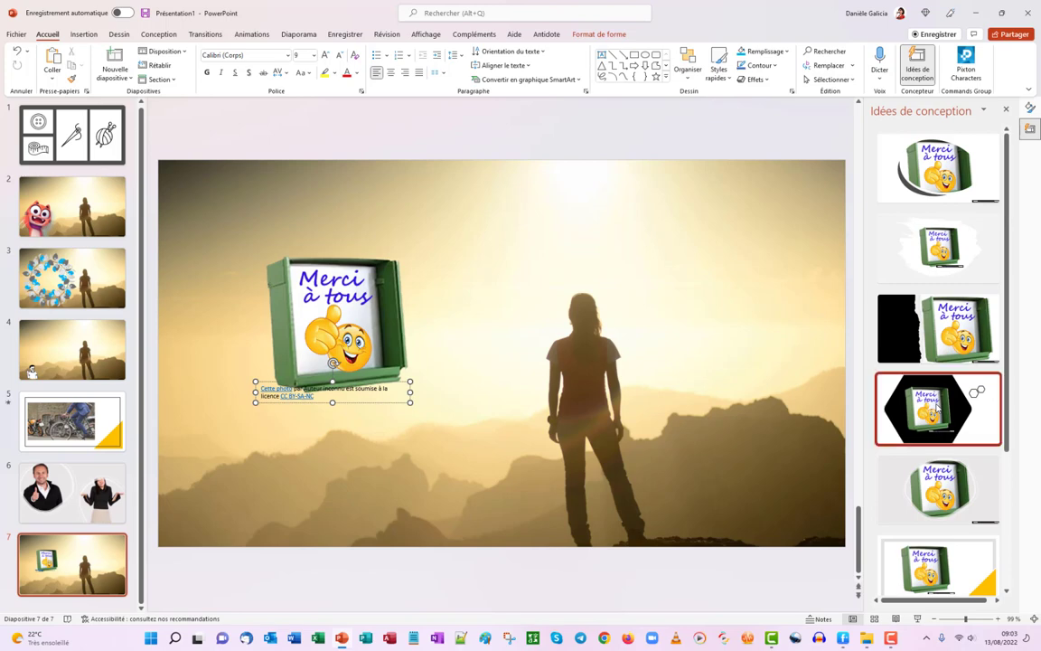
left_click(940, 488)
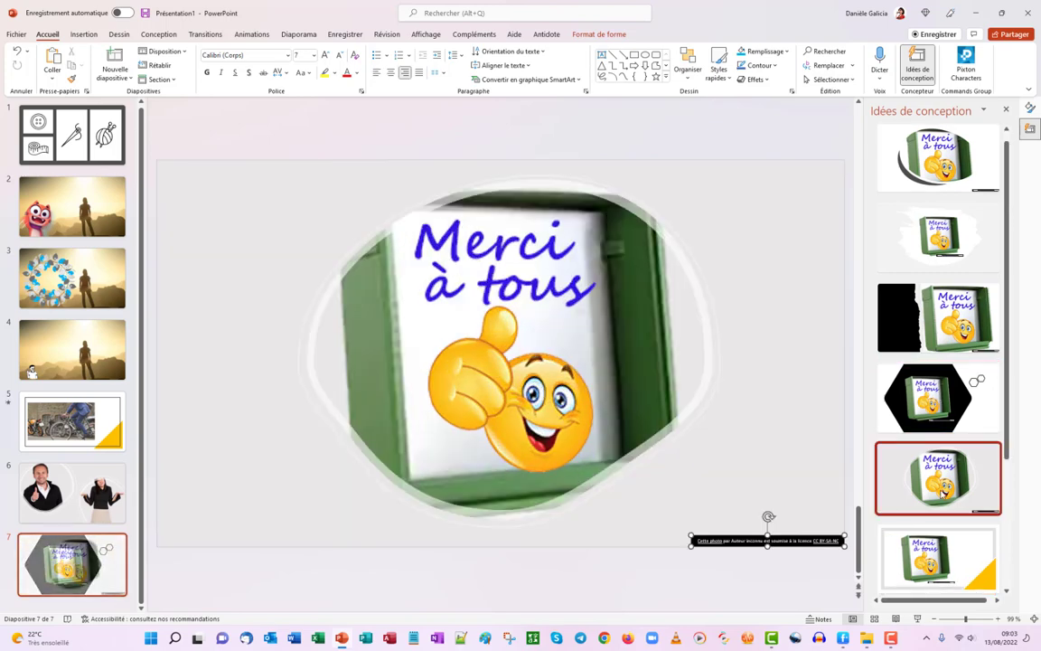
scroll(942, 479, "down", 1)
scroll(942, 479, "down", 1)
left_click(949, 491)
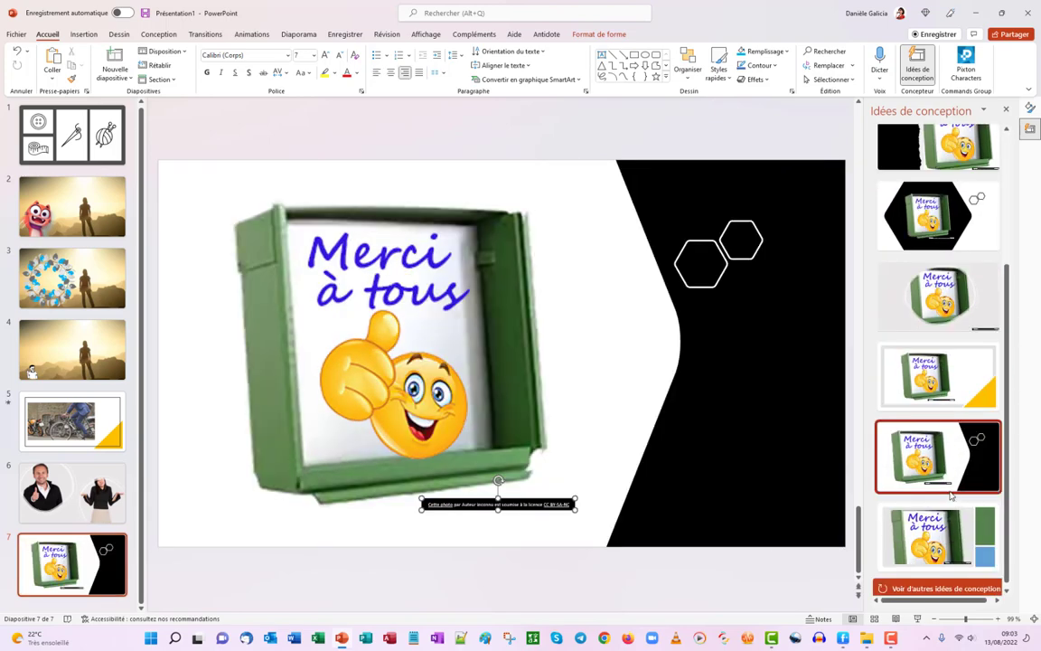
scroll(952, 532, "up", 2)
scroll(950, 452, "up", 1)
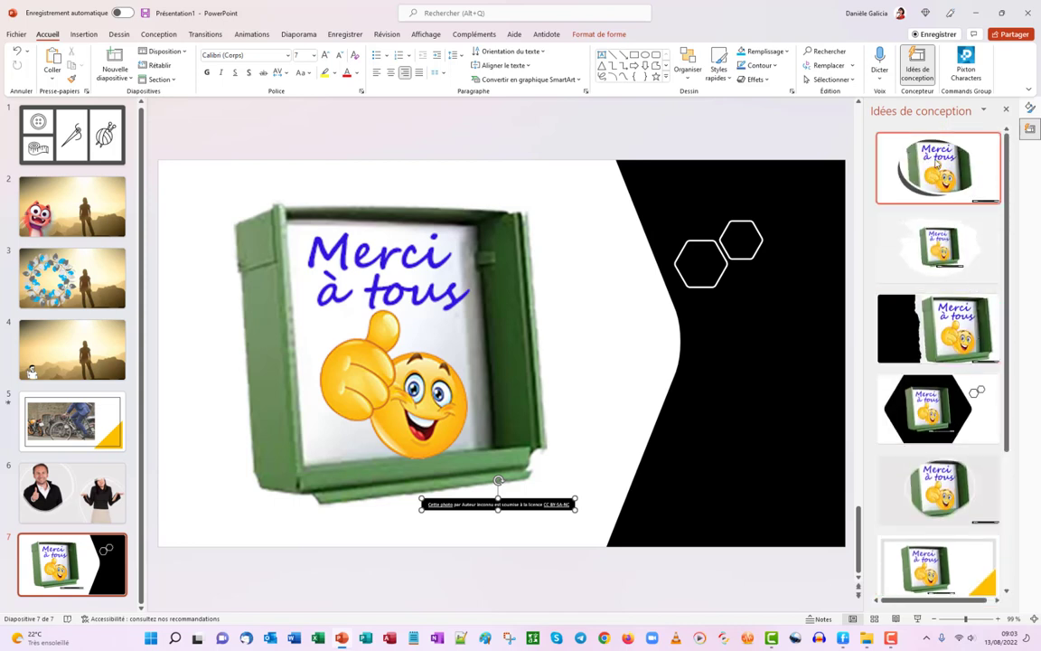
left_click(937, 166)
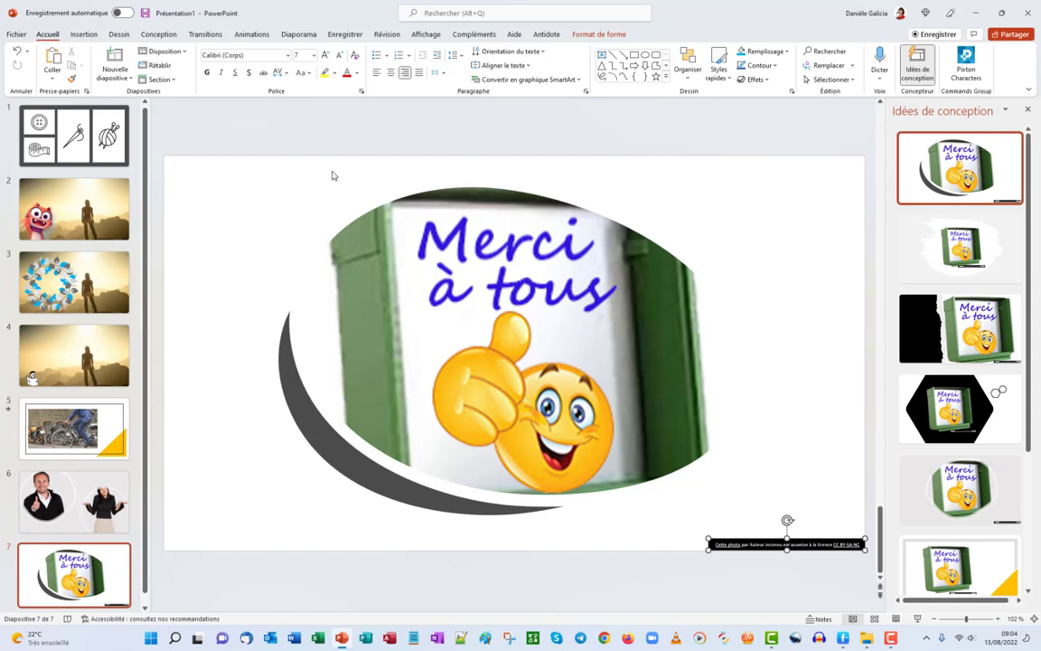
scroll(924, 522, "down", 1)
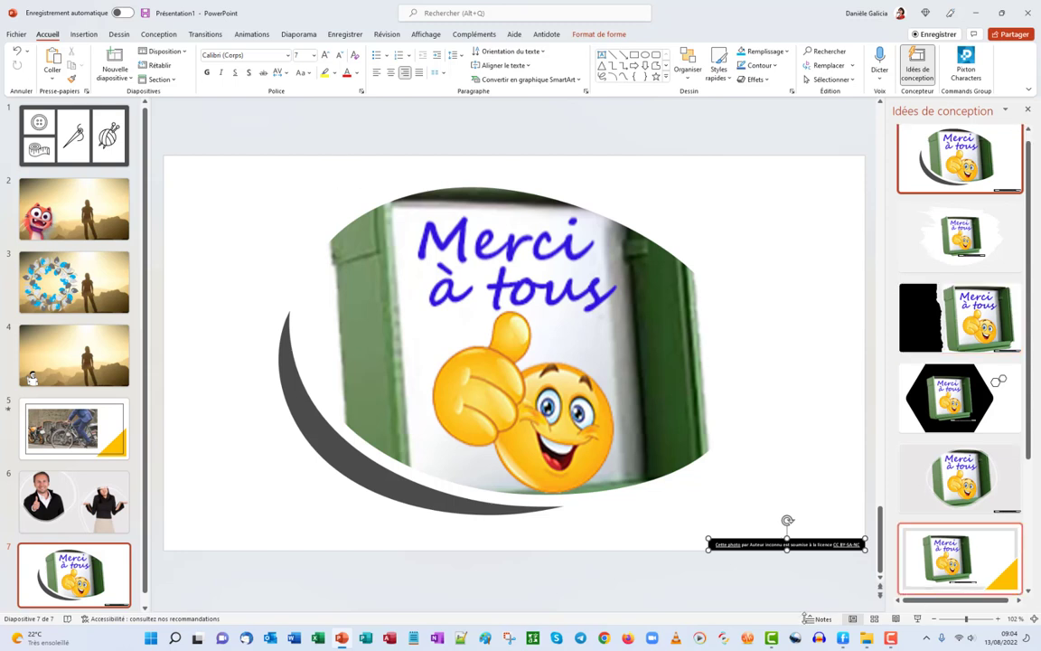